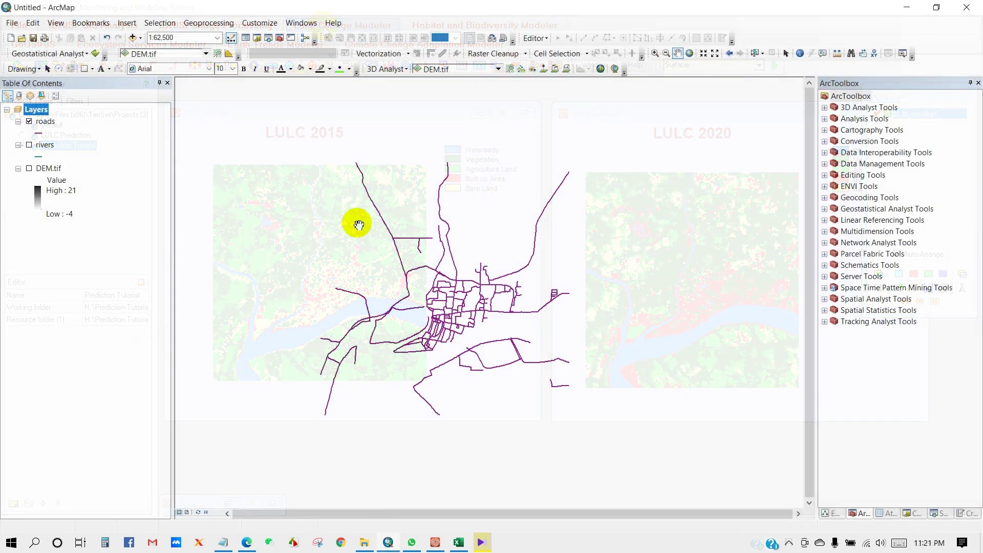
Turn on the rivers layer and the DEM.tif layer in the map
{"action": "left_click", "coordinate": [29, 145]}
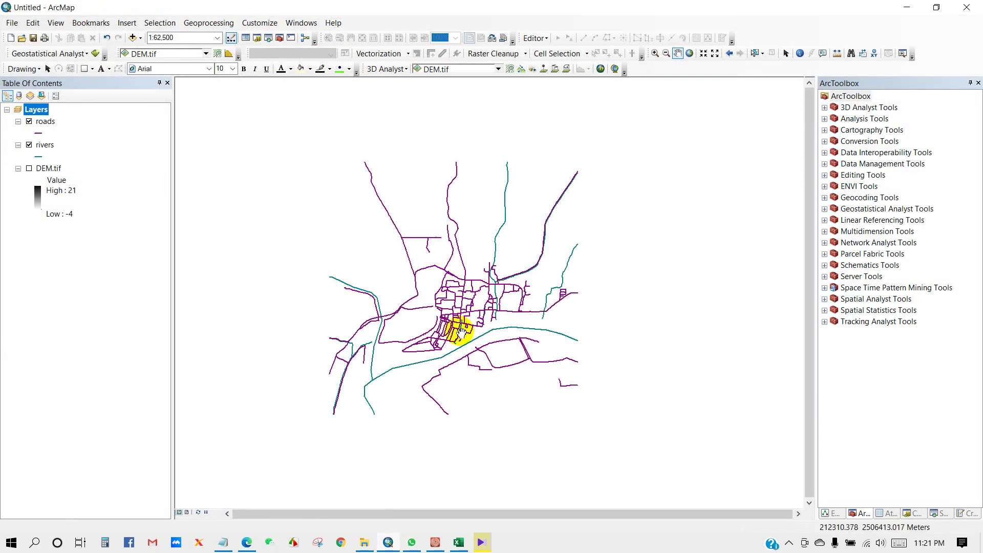
{"action": "left_click", "coordinate": [30, 169]}
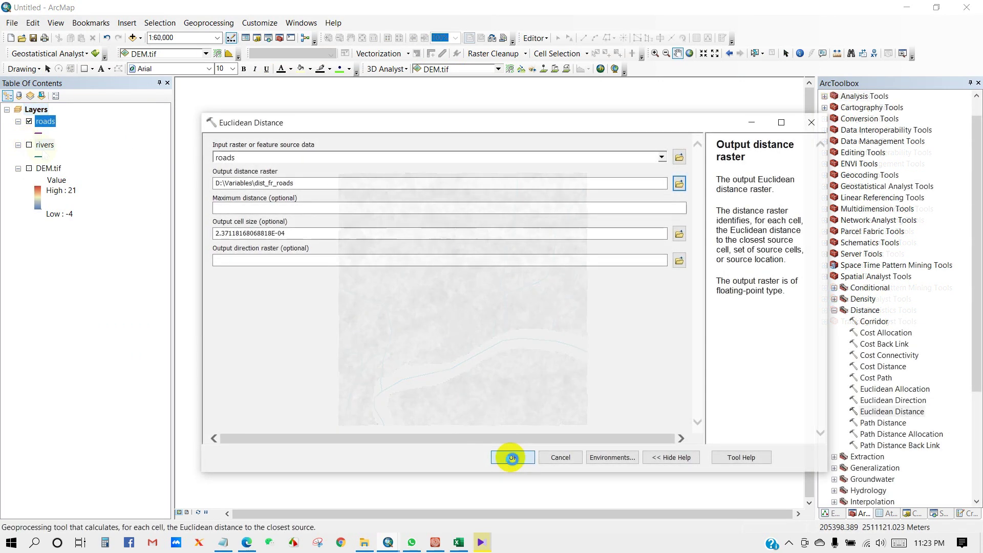
Run Euclidean Distance on roads with output D:\Variables\dist_fr_roads, and reopen the Euclidean Distance tool
{"action": "left_click", "coordinate": [513, 458]}
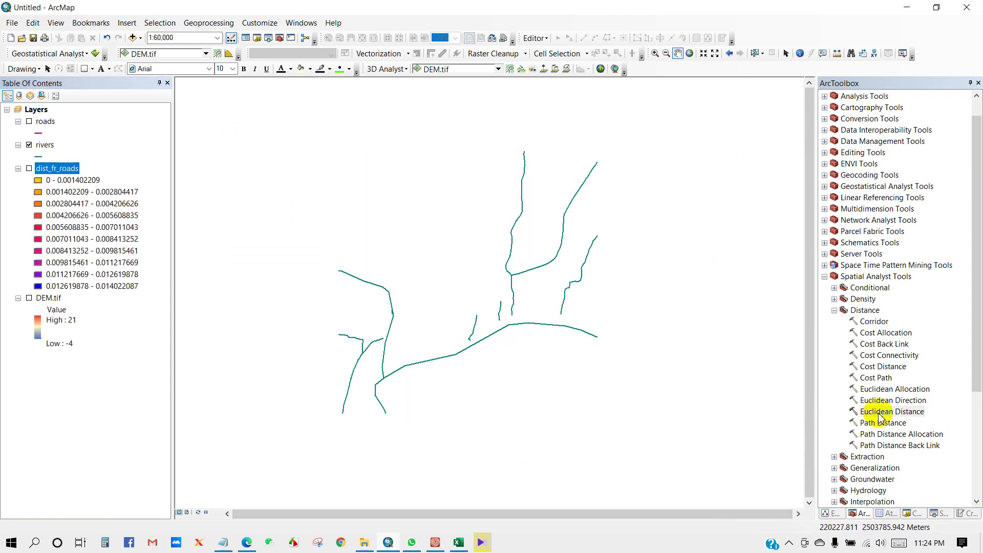
{"action": "left_click", "coordinate": [878, 413]}
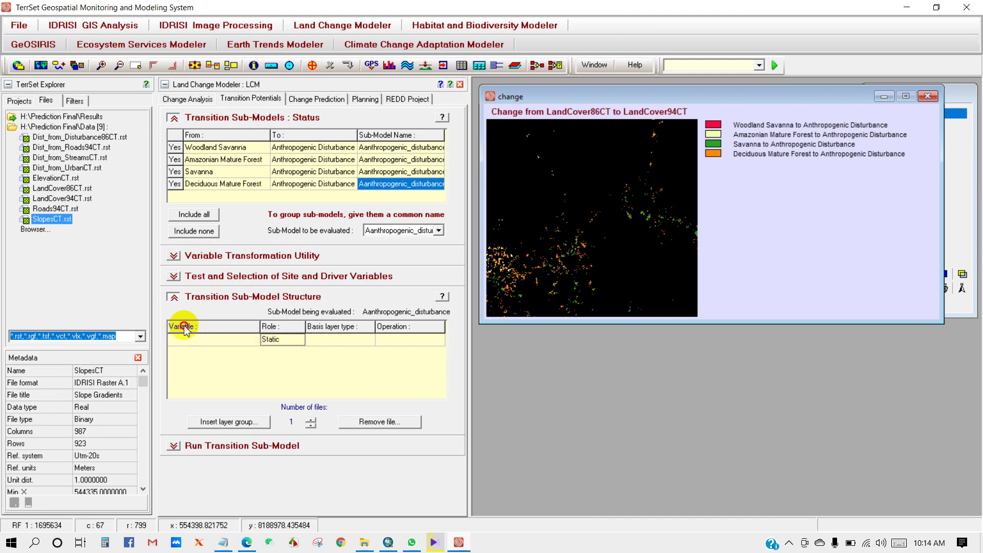
In TerrSet, display Dist_from_Disturbance86CT, Dist_from_Roads94CT and Dist_from_UrbanCT, and arrange their map windows for comparison
{"action": "double_click", "coordinate": [94, 138]}
{"action": "left_click_drag", "start_coordinate": [583, 121], "coordinate": [562, 106]}
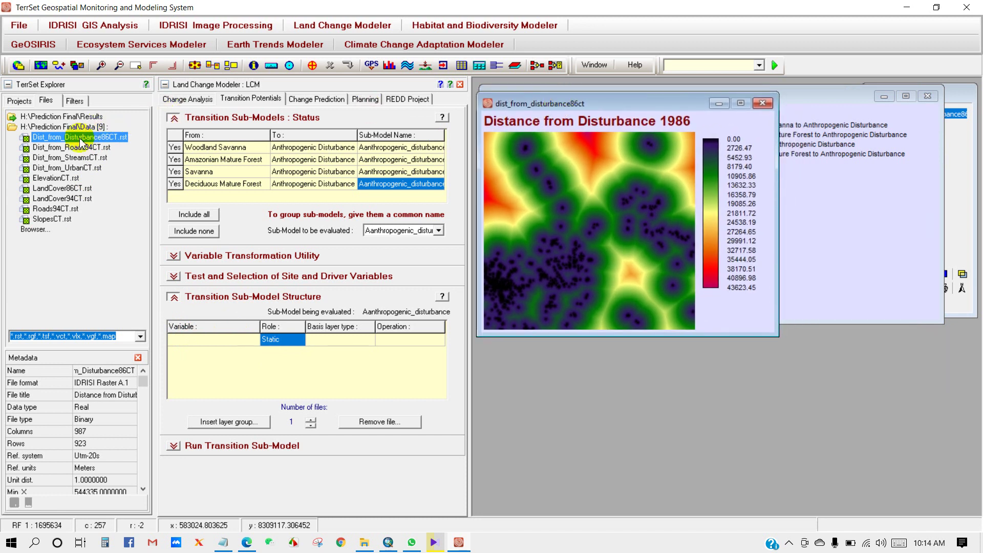
{"action": "double_click", "coordinate": [72, 148]}
{"action": "left_click_drag", "start_coordinate": [635, 154], "coordinate": [639, 244]}
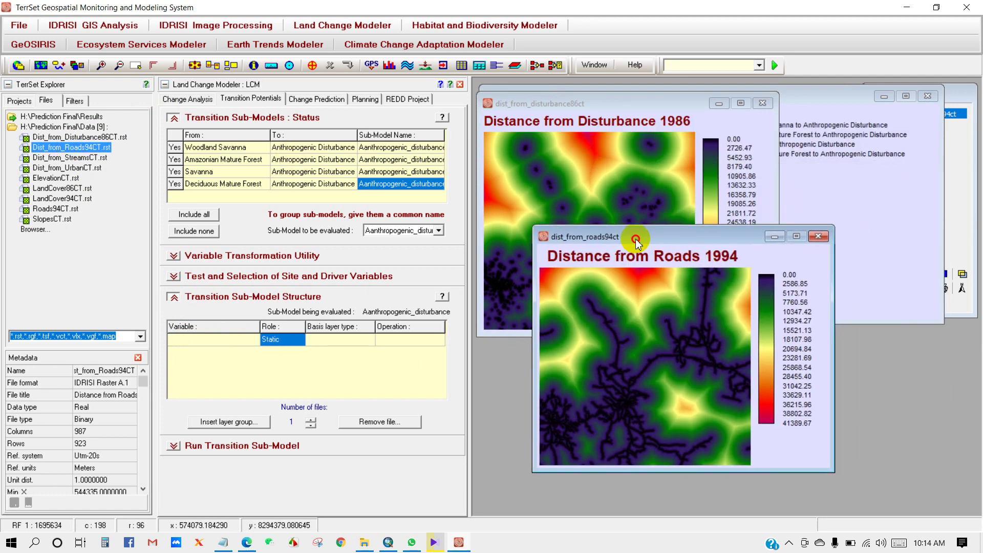
{"action": "double_click", "coordinate": [61, 168]}
{"action": "left_click_drag", "start_coordinate": [730, 170], "coordinate": [773, 117]}
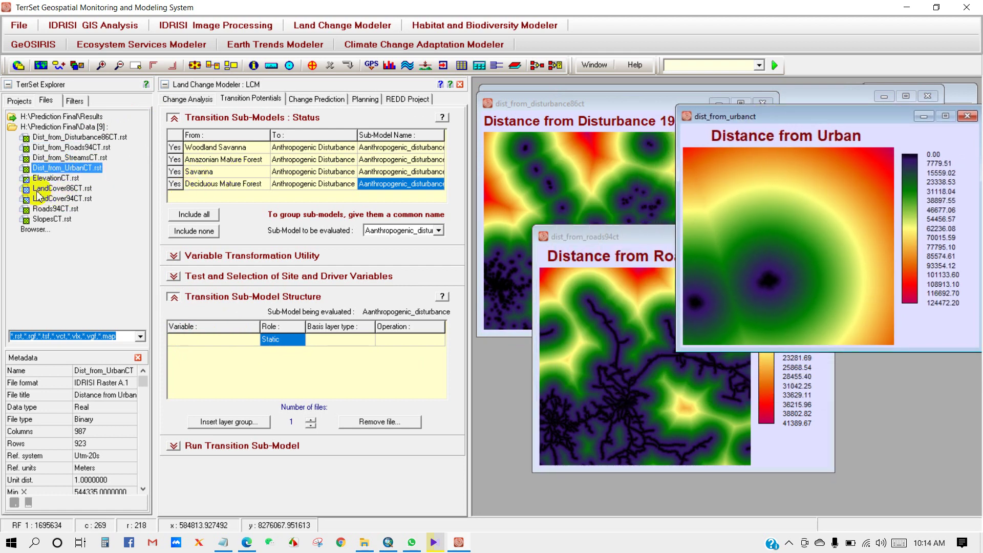
Display the ElevationCT, SlopesCT and Dist_from_StreamsCT rasters and arrange their map windows beside the others
{"action": "double_click", "coordinate": [47, 180]}
{"action": "left_click_drag", "start_coordinate": [688, 195], "coordinate": [795, 219]}
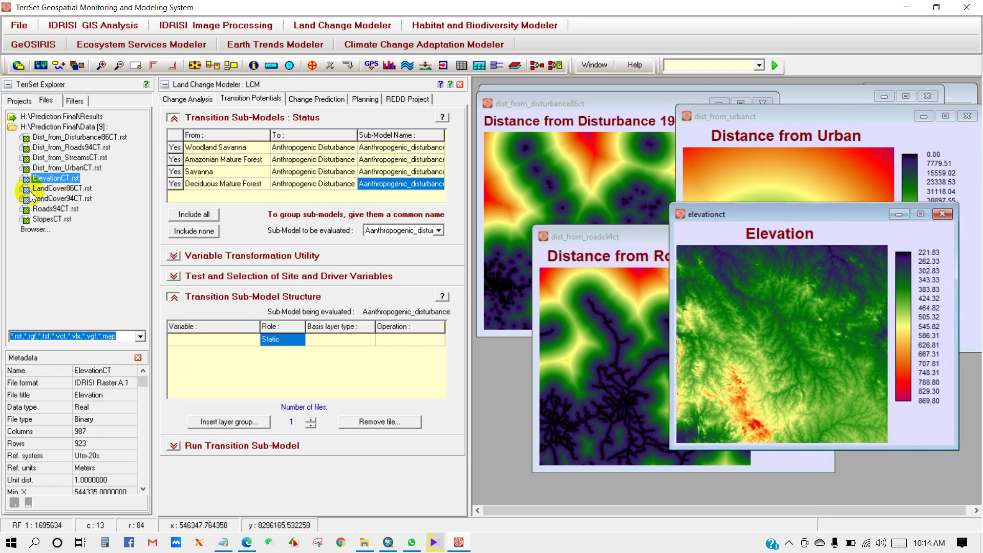
{"action": "double_click", "coordinate": [46, 220]}
{"action": "left_click_drag", "start_coordinate": [835, 256], "coordinate": [672, 306]}
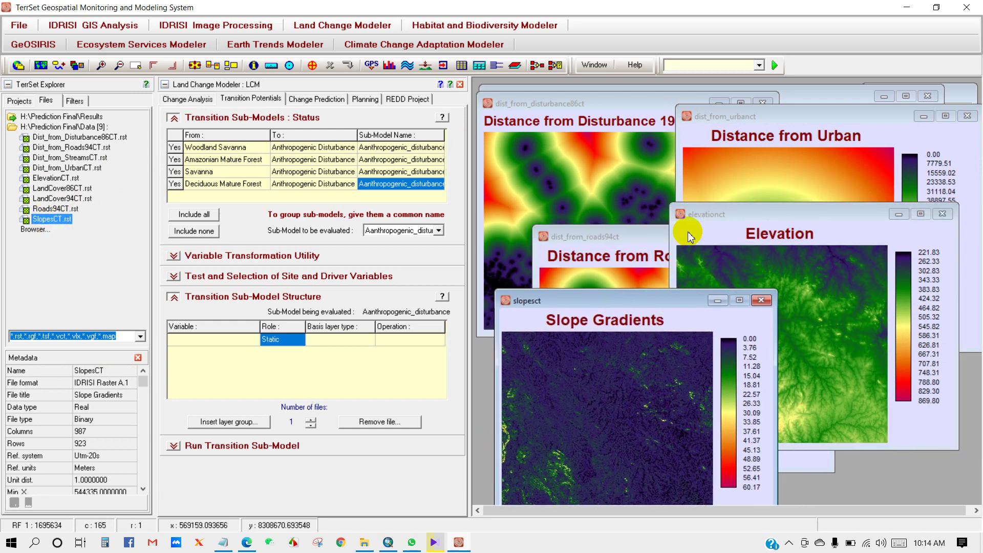
{"action": "double_click", "coordinate": [77, 159]}
{"action": "left_click_drag", "start_coordinate": [754, 245], "coordinate": [785, 359]}
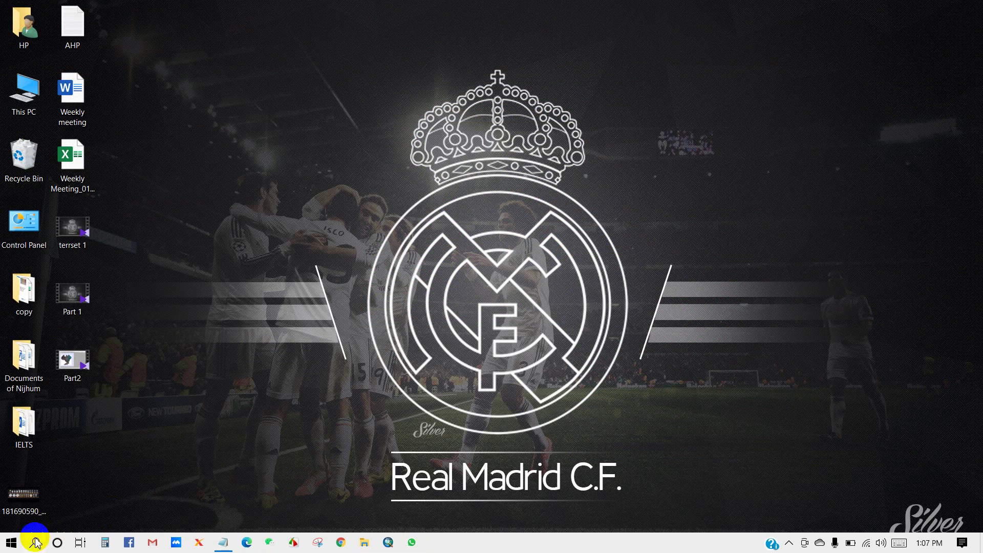
Find and launch TerrSet from the desktop, and dismiss its welcome window
{"action": "left_click", "coordinate": [34, 542]}
{"action": "type", "text": "ter"}
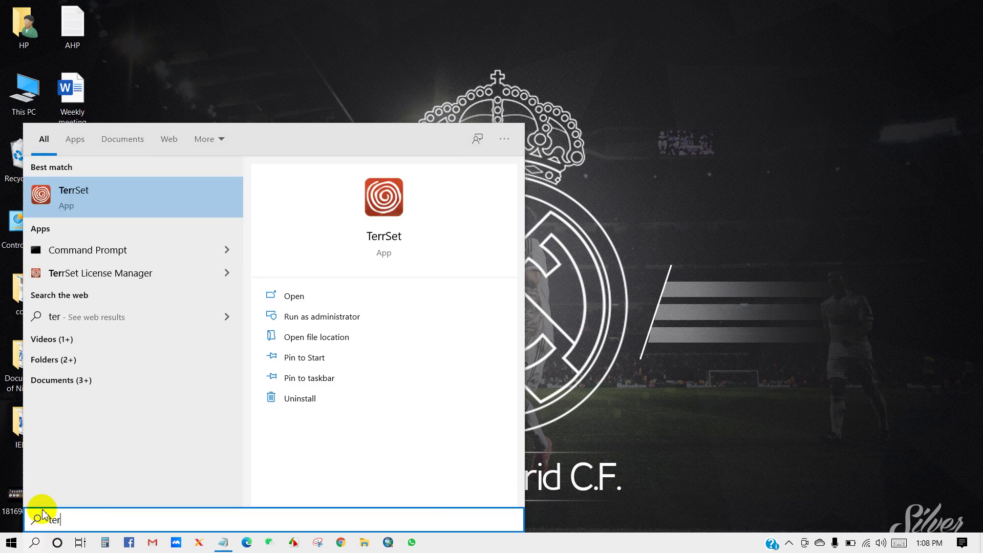
{"action": "left_click", "coordinate": [121, 193]}
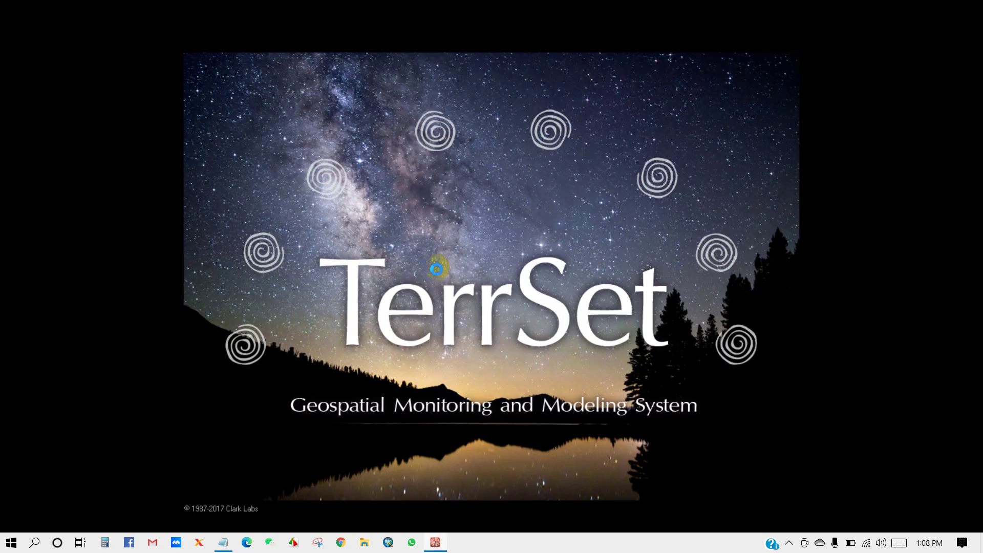
{"action": "key", "text": "XF86MonBrightnessDown"}
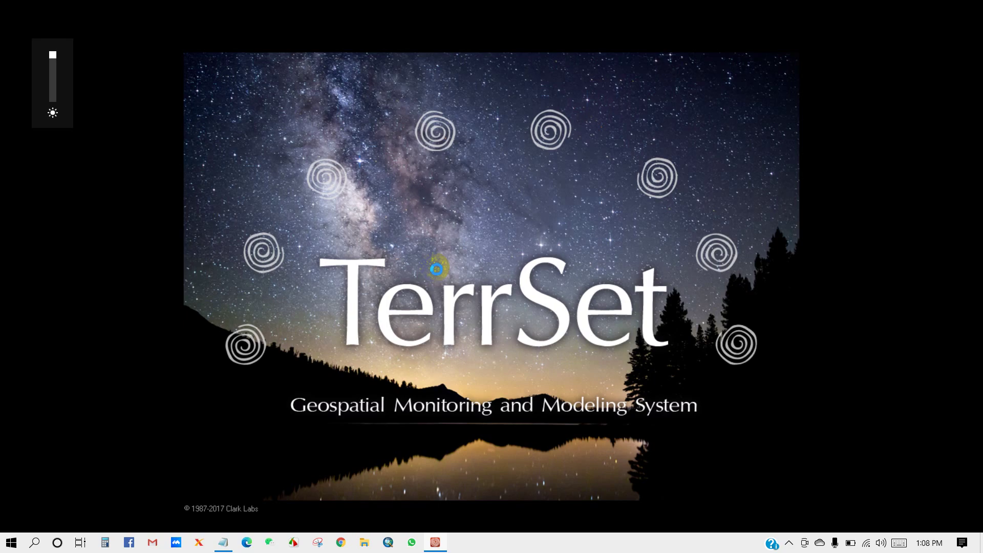
{"action": "left_click", "coordinate": [435, 542]}
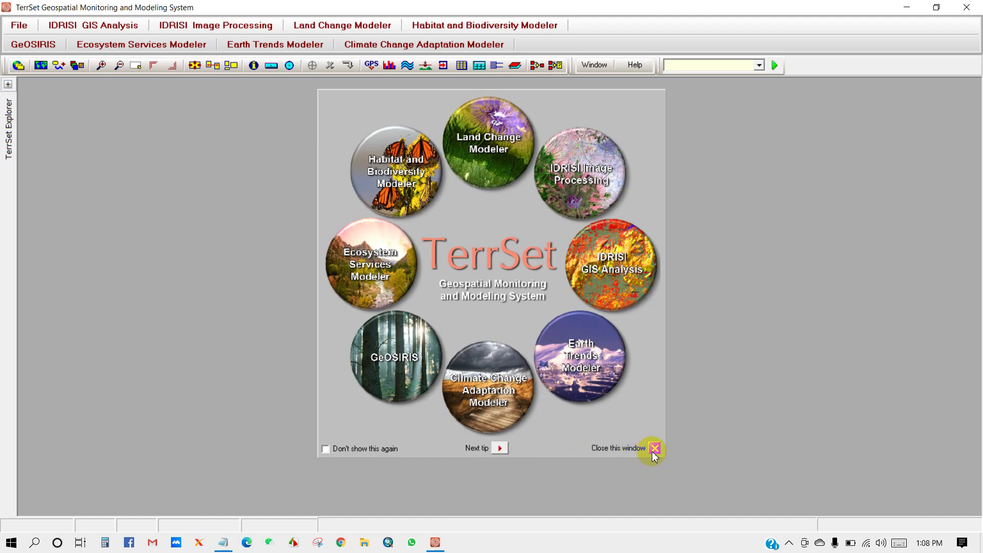
{"action": "left_click", "coordinate": [655, 450]}
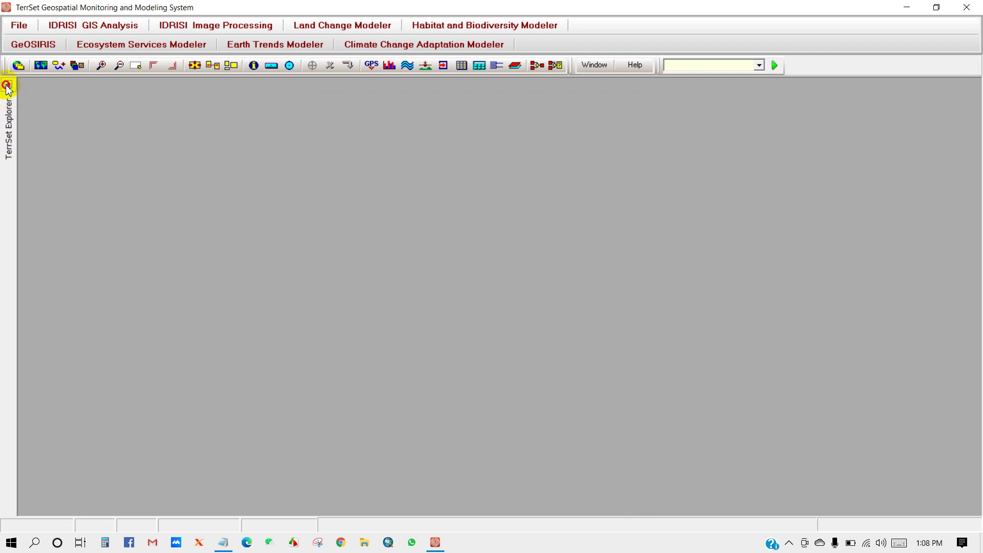
Create a new TerrSet project with the Prediction Tutorial folder on the H: drive as its working folder
{"action": "left_click", "coordinate": [8, 88]}
{"action": "left_click", "coordinate": [16, 101]}
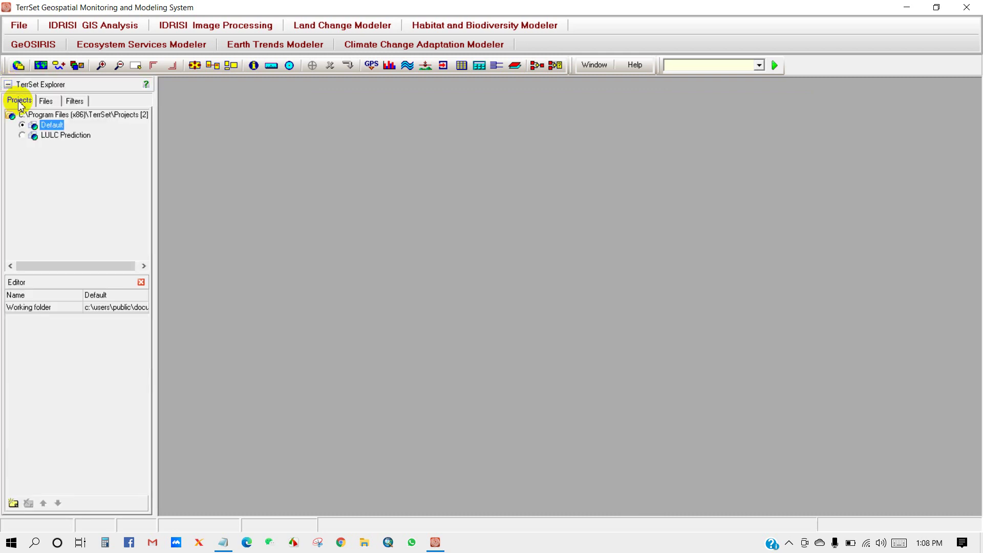
{"action": "right_click", "coordinate": [56, 176]}
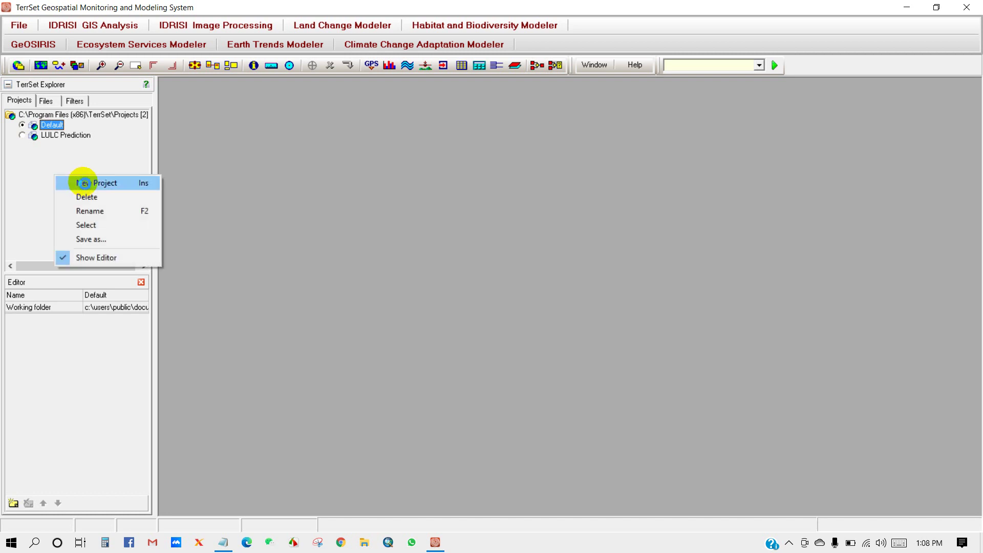
{"action": "left_click", "coordinate": [83, 183]}
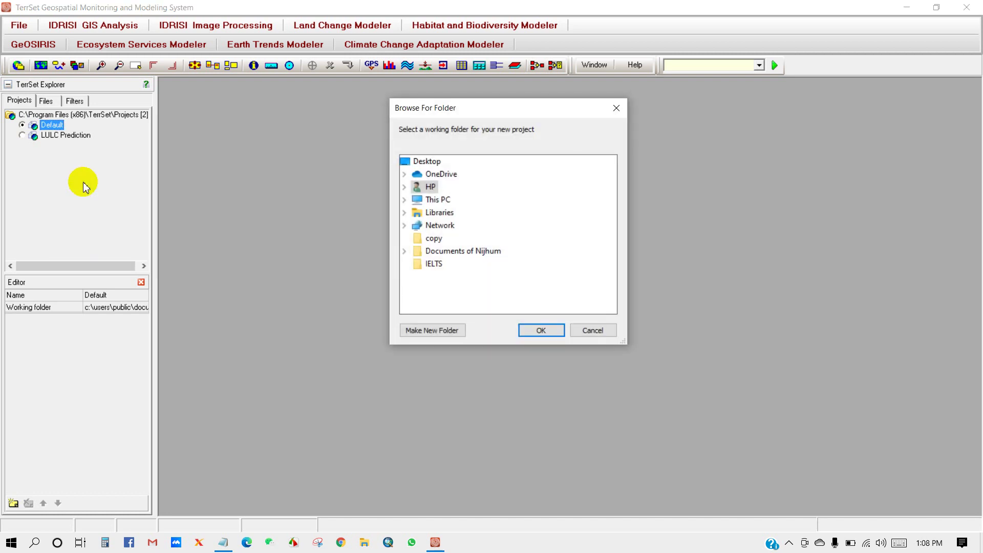
{"action": "left_click", "coordinate": [435, 204]}
{"action": "scroll", "coordinate": [437, 269], "scroll_direction": "down", "scroll_amount": 1}
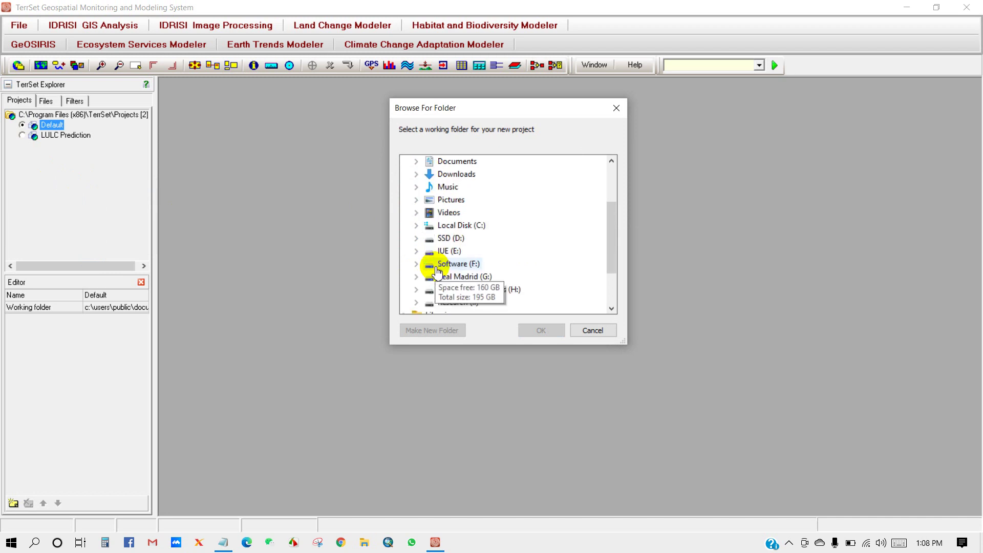
{"action": "scroll", "coordinate": [435, 269], "scroll_direction": "down", "scroll_amount": 1}
{"action": "left_click", "coordinate": [431, 250]}
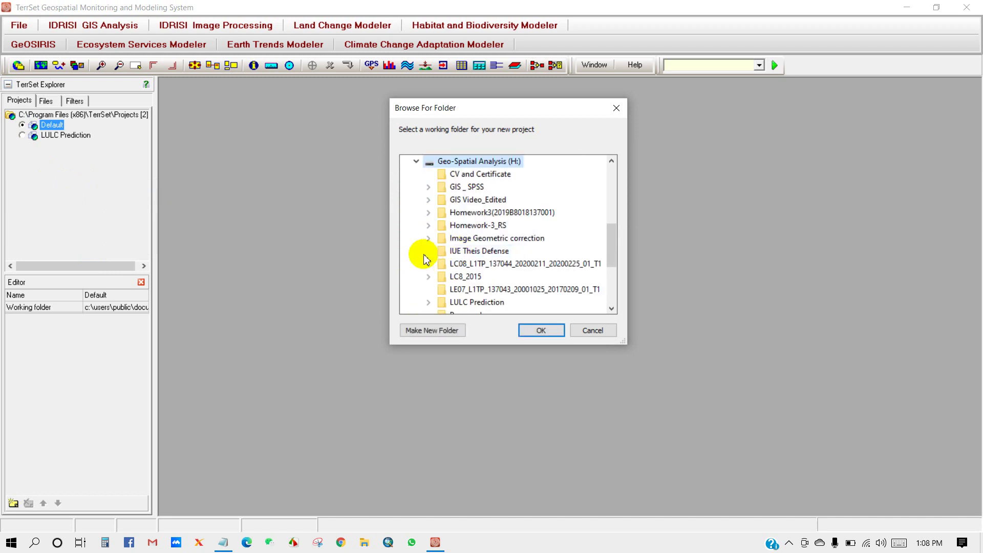
{"action": "scroll", "coordinate": [496, 248], "scroll_direction": "down", "scroll_amount": 1}
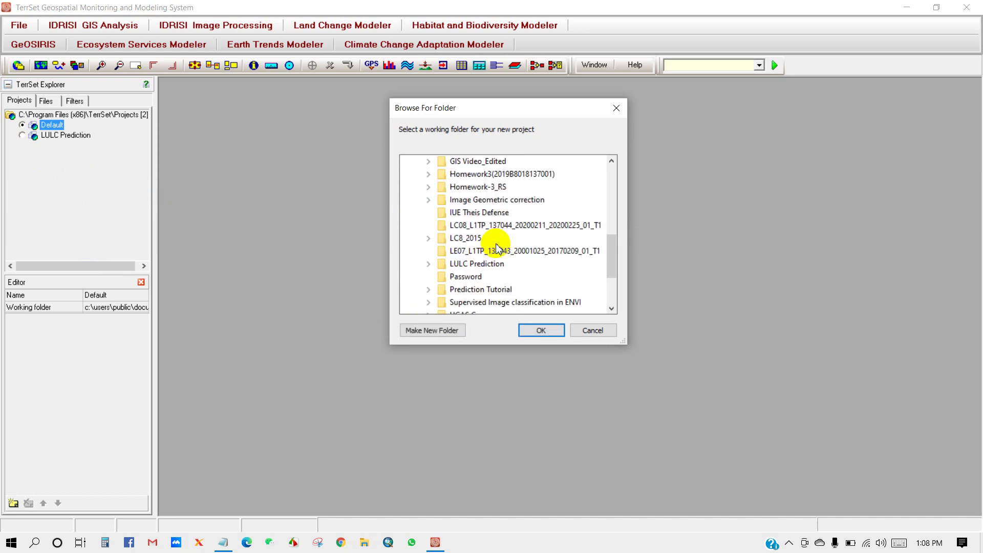
{"action": "left_click", "coordinate": [473, 290]}
{"action": "left_click", "coordinate": [538, 332]}
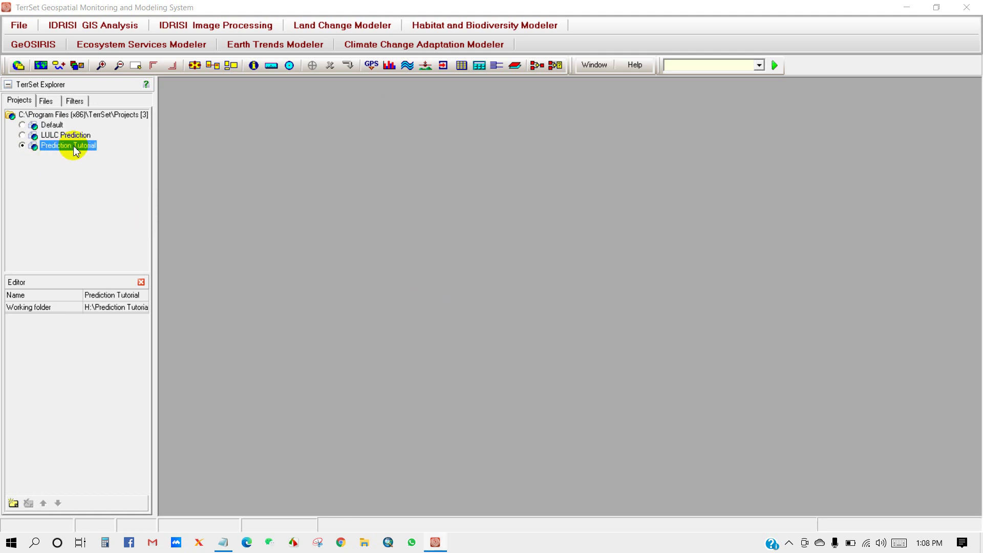
Add a resource folder to the Prediction Tutorial project and set it to H:\Prediction Tutorial\Data
{"action": "left_click", "coordinate": [13, 504]}
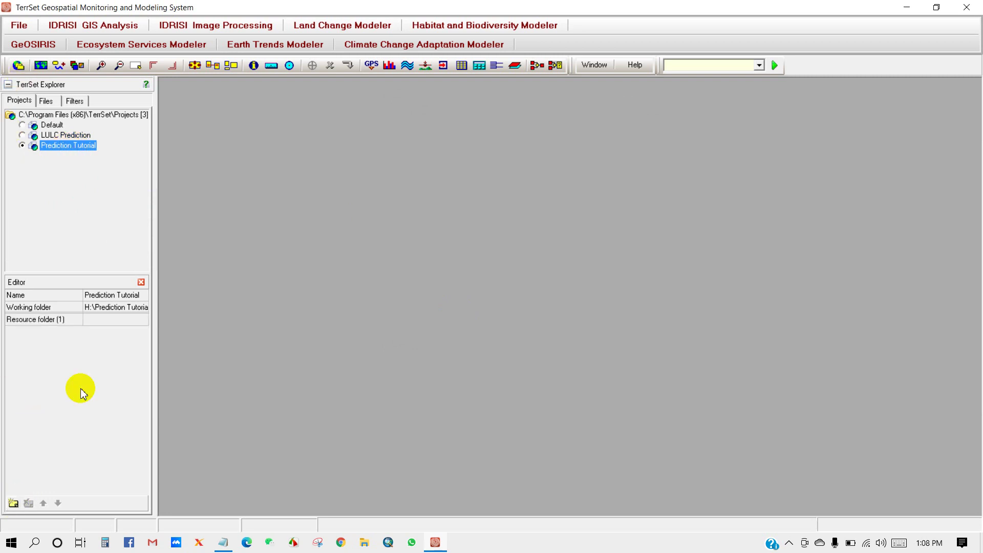
{"action": "left_click", "coordinate": [104, 322]}
{"action": "left_click", "coordinate": [144, 322]}
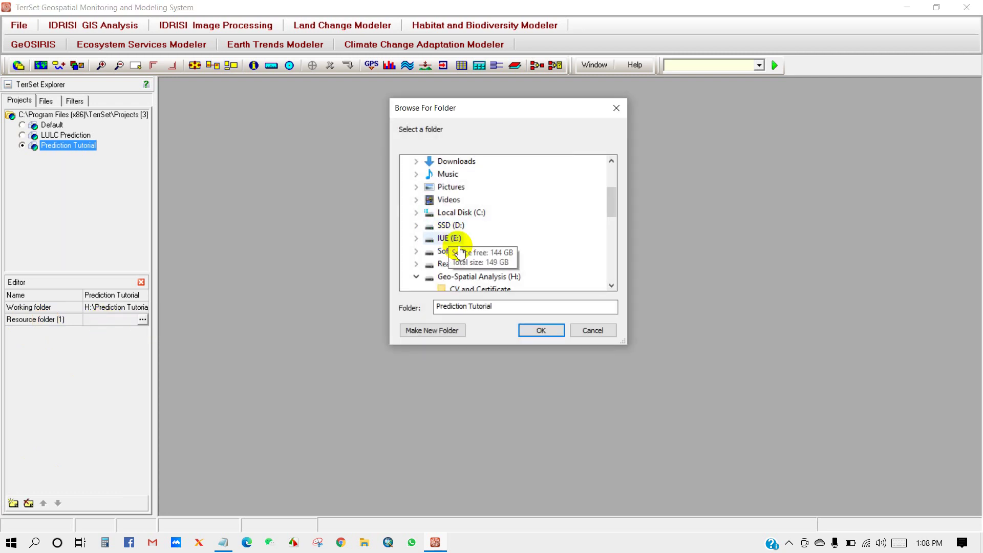
{"action": "scroll", "coordinate": [443, 256], "scroll_direction": "down", "scroll_amount": 2}
{"action": "scroll", "coordinate": [412, 245], "scroll_direction": "down", "scroll_amount": 4}
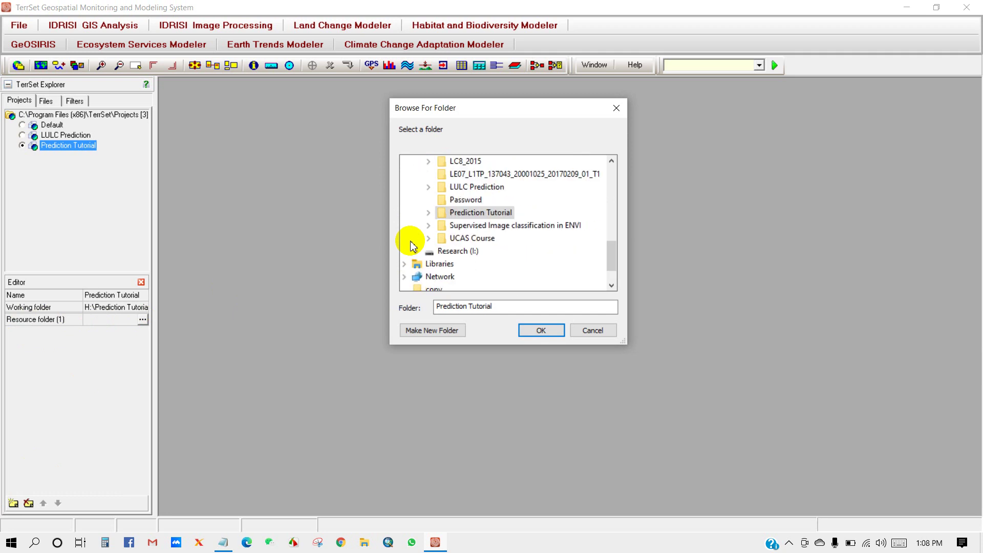
{"action": "double_click", "coordinate": [478, 214]}
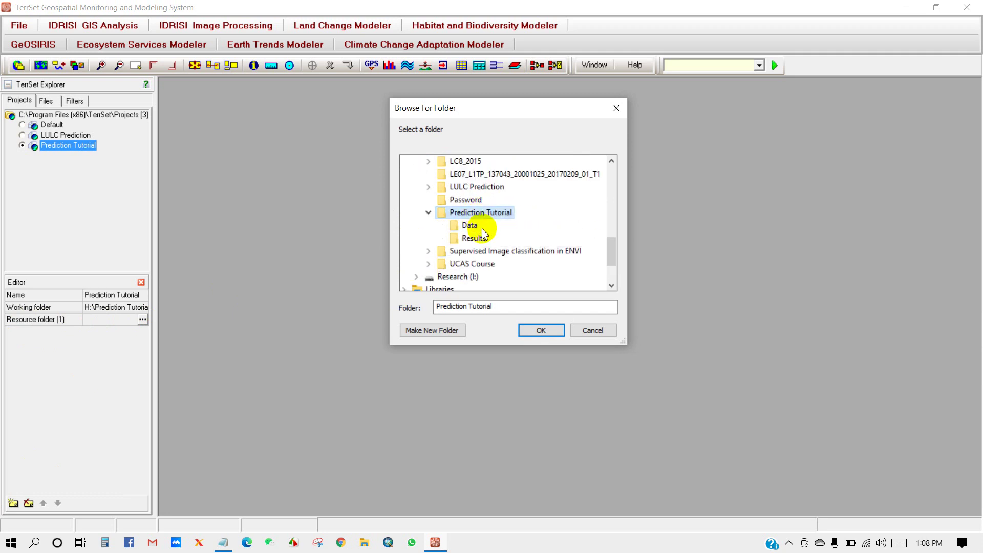
{"action": "left_click", "coordinate": [470, 226]}
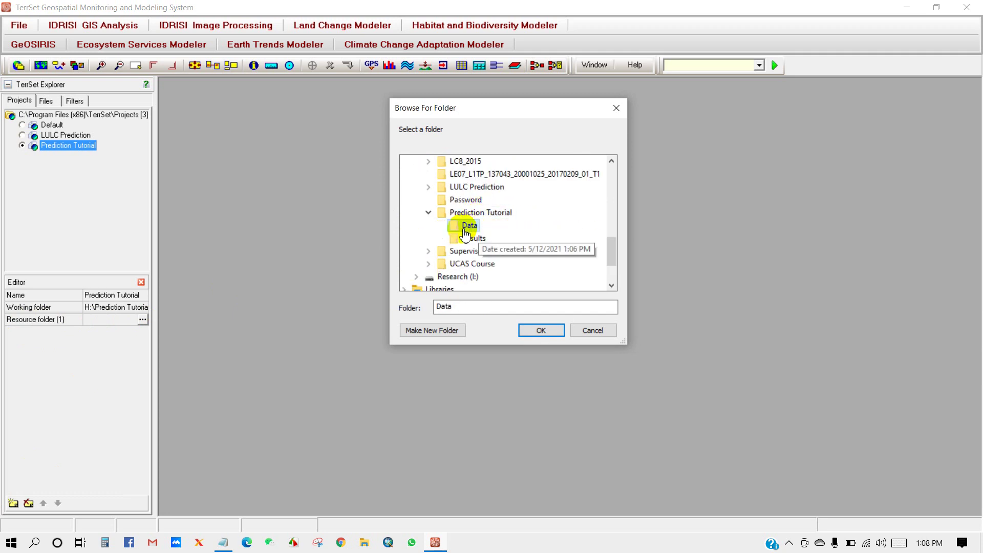
{"action": "left_click", "coordinate": [536, 330]}
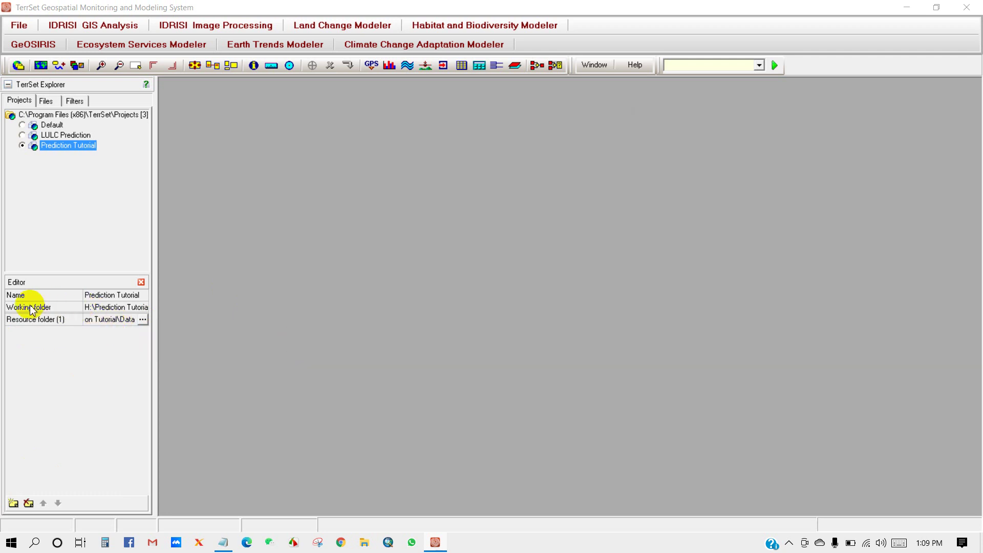
Change the project's working folder to the Results subfolder of Prediction Tutorial
{"action": "left_click", "coordinate": [119, 307]}
{"action": "left_click", "coordinate": [142, 307]}
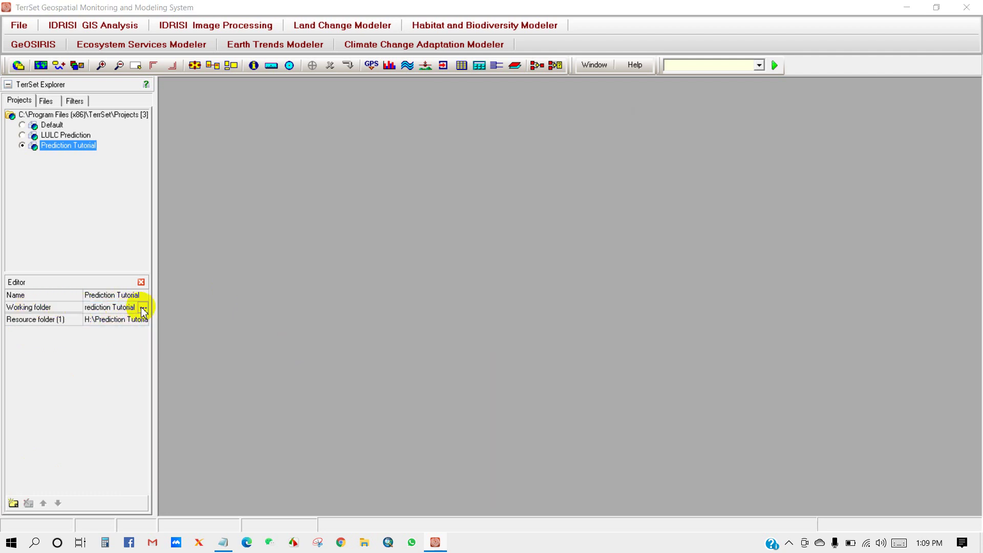
{"action": "scroll", "coordinate": [467, 260], "scroll_direction": "down", "scroll_amount": 5}
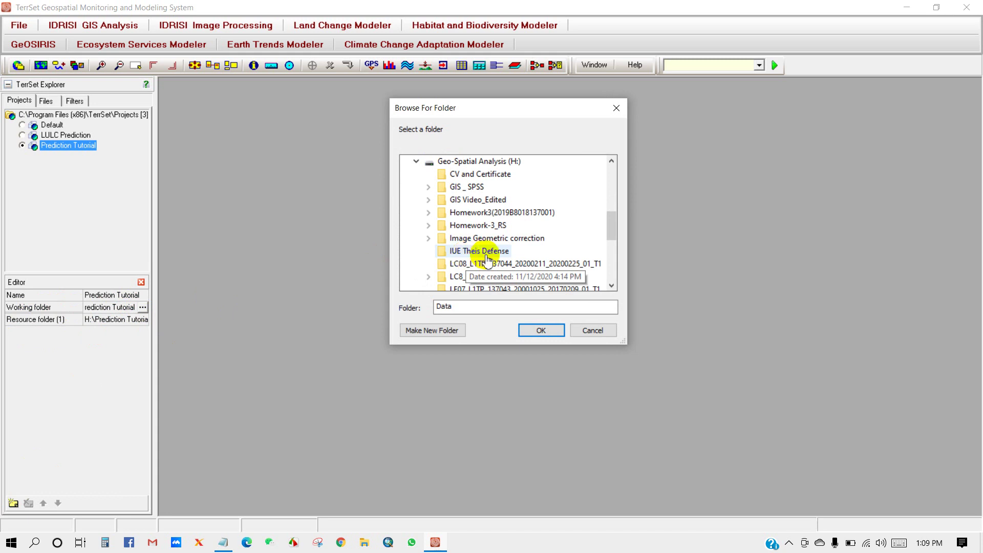
{"action": "scroll", "coordinate": [473, 277], "scroll_direction": "down", "scroll_amount": 1}
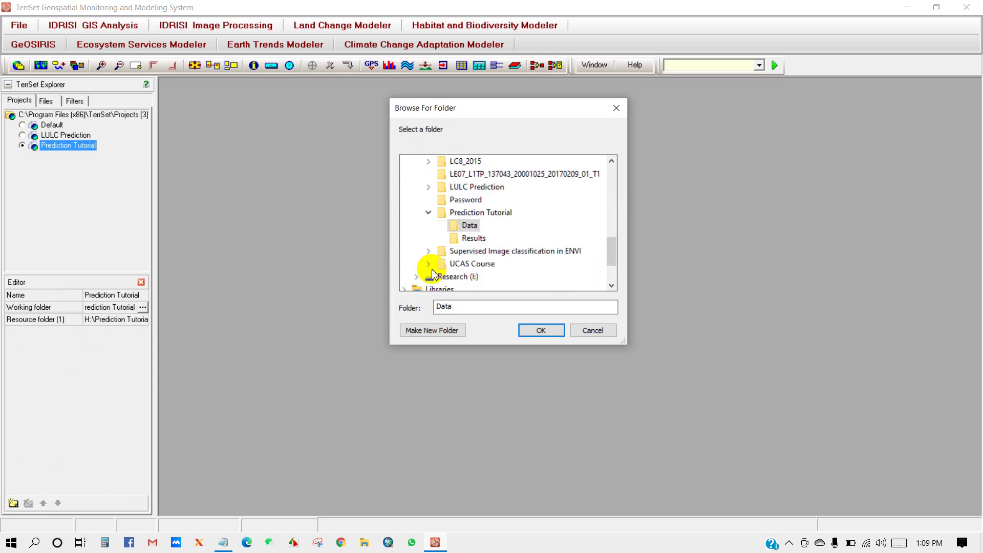
{"action": "left_click", "coordinate": [475, 239]}
{"action": "left_click", "coordinate": [538, 330]}
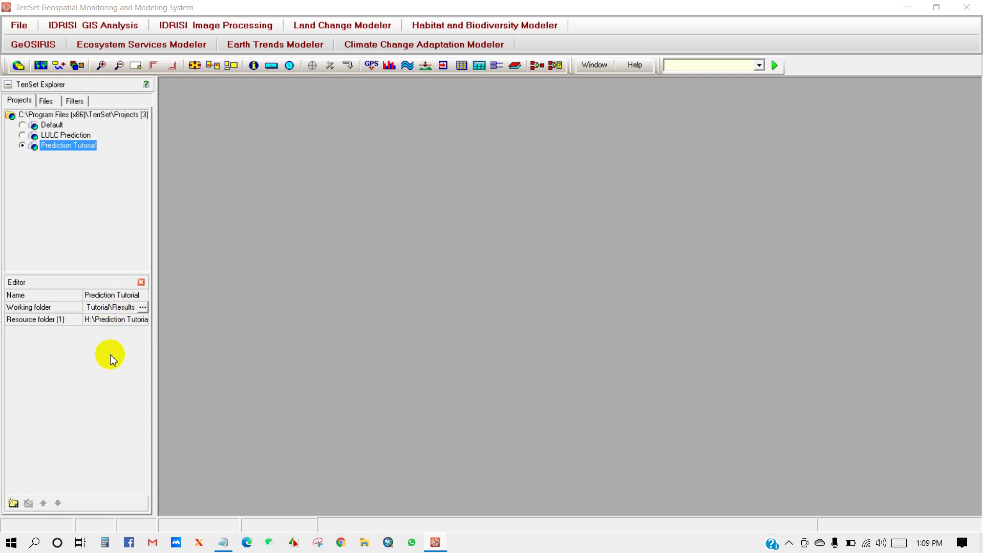
Open the GeoTIFF/TIFF import tool for desktop publishing formats and move its dialog to a clearer spot in the workspace
{"action": "left_click", "coordinate": [19, 26]}
{"action": "mouse_move", "coordinate": [37, 60]}
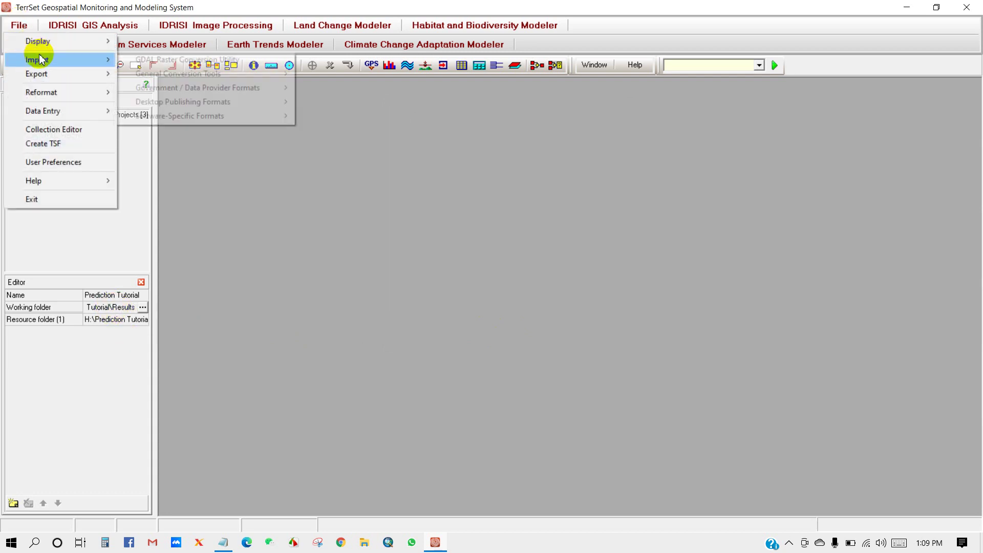
{"action": "mouse_move", "coordinate": [164, 102]}
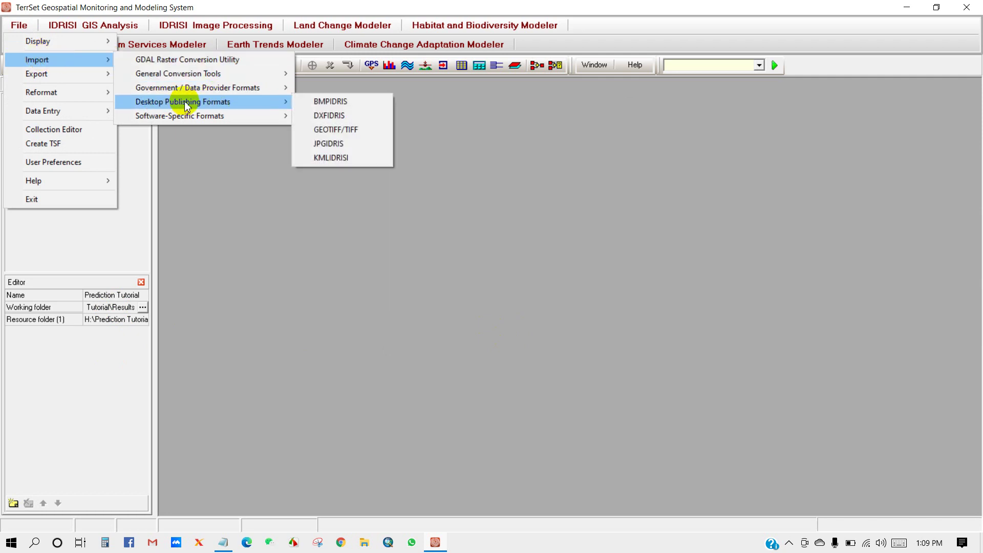
{"action": "left_click", "coordinate": [342, 131]}
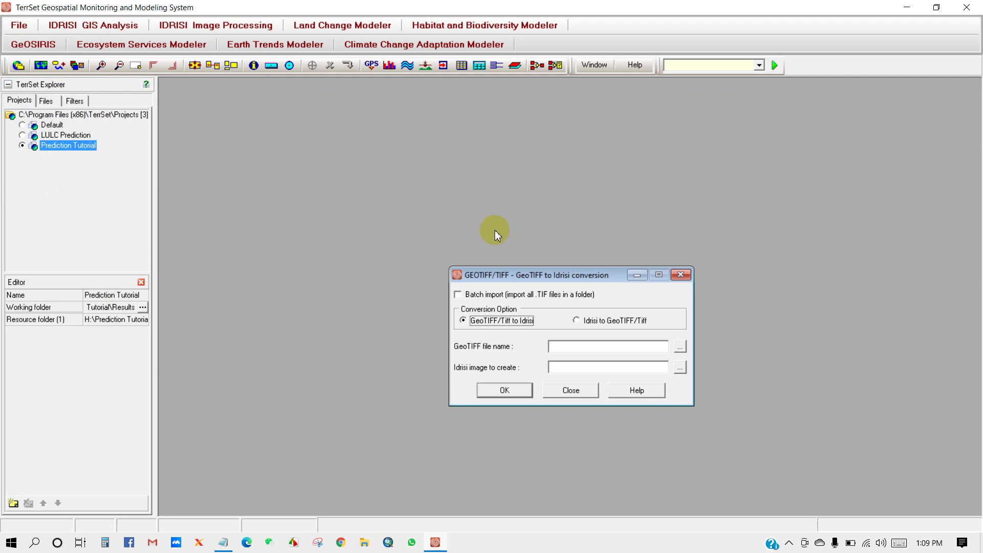
{"action": "left_click_drag", "start_coordinate": [527, 280], "coordinate": [425, 152]}
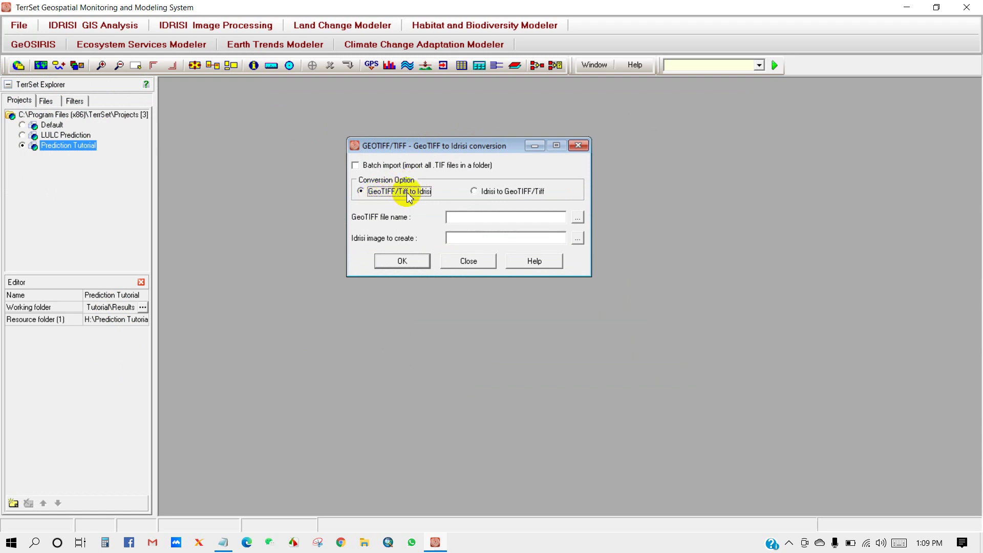
Choose LC08_L1TP_137044_20200126_20200210_01_T1_B3.TIF from the H:\Prediction Tutorial\Data folder as the GeoTIFF to convert
{"action": "left_click", "coordinate": [577, 217]}
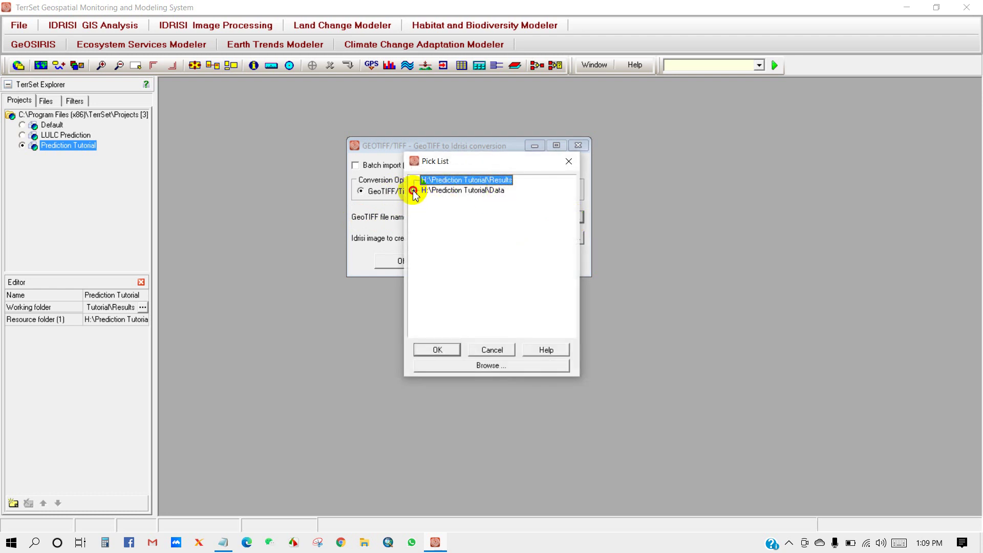
{"action": "left_click", "coordinate": [445, 192]}
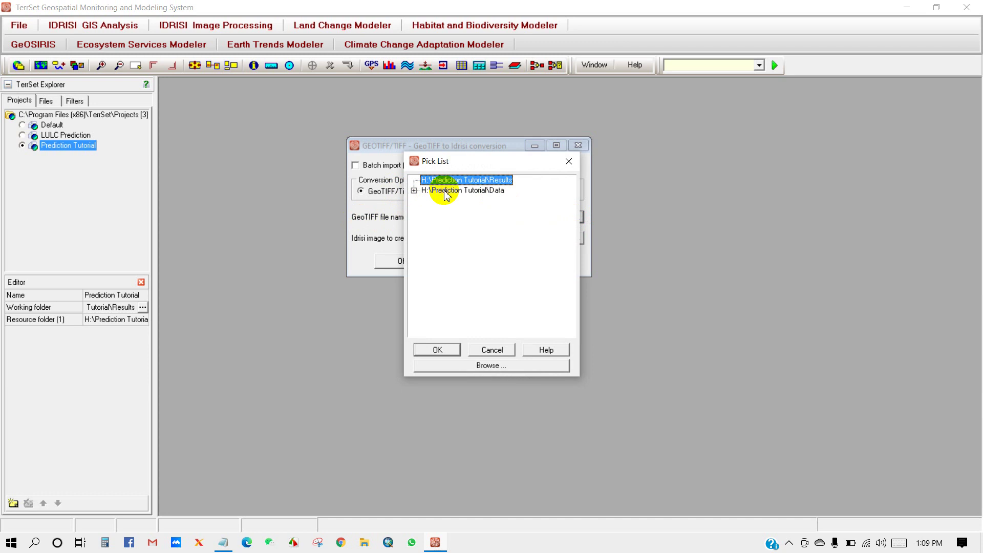
{"action": "double_click", "coordinate": [448, 194]}
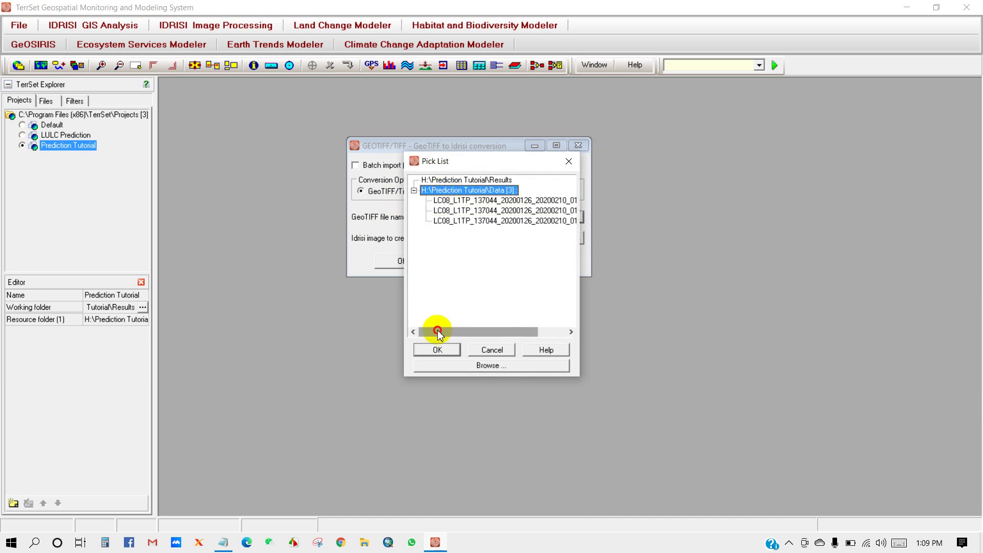
{"action": "left_click_drag", "start_coordinate": [439, 332], "coordinate": [470, 332]}
{"action": "left_click", "coordinate": [479, 201]}
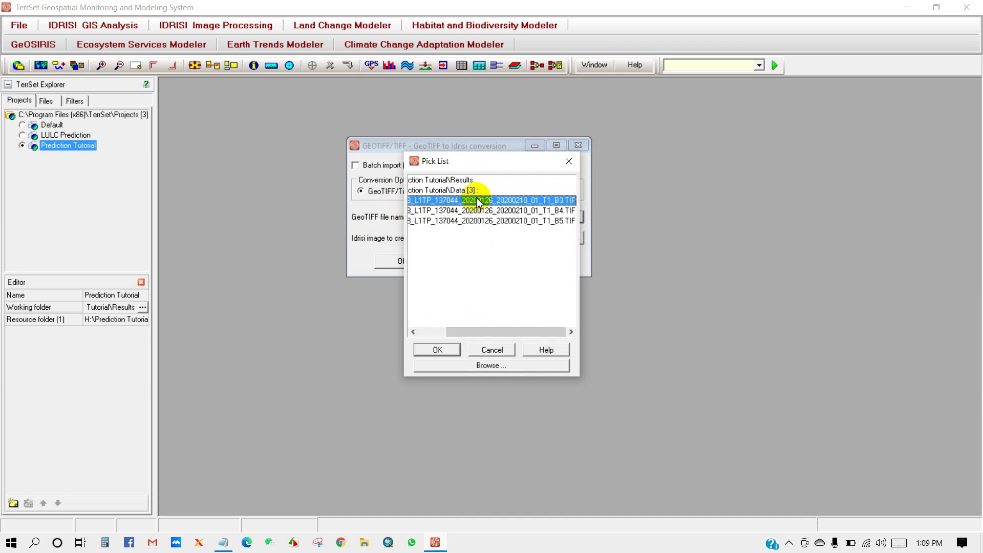
{"action": "left_click", "coordinate": [443, 350]}
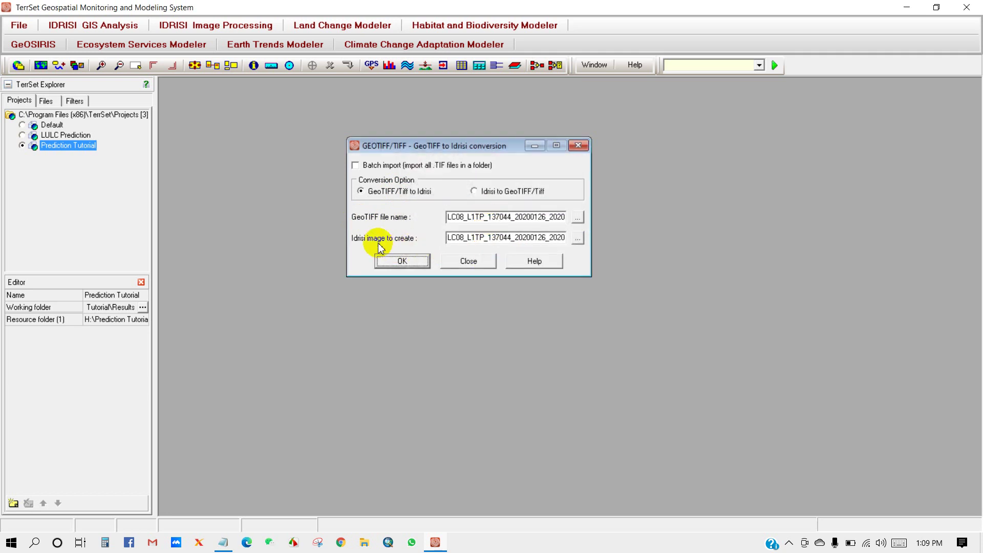
Name the output Idrisi image 2020_Band3 in the Results folder and run the conversion
{"action": "left_click", "coordinate": [578, 239]}
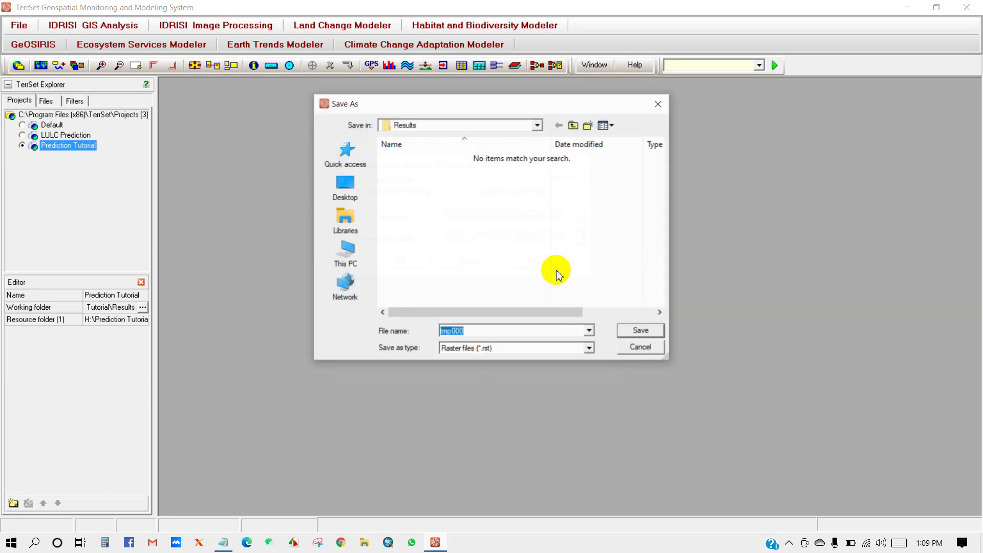
{"action": "left_click_drag", "start_coordinate": [474, 333], "coordinate": [413, 336]}
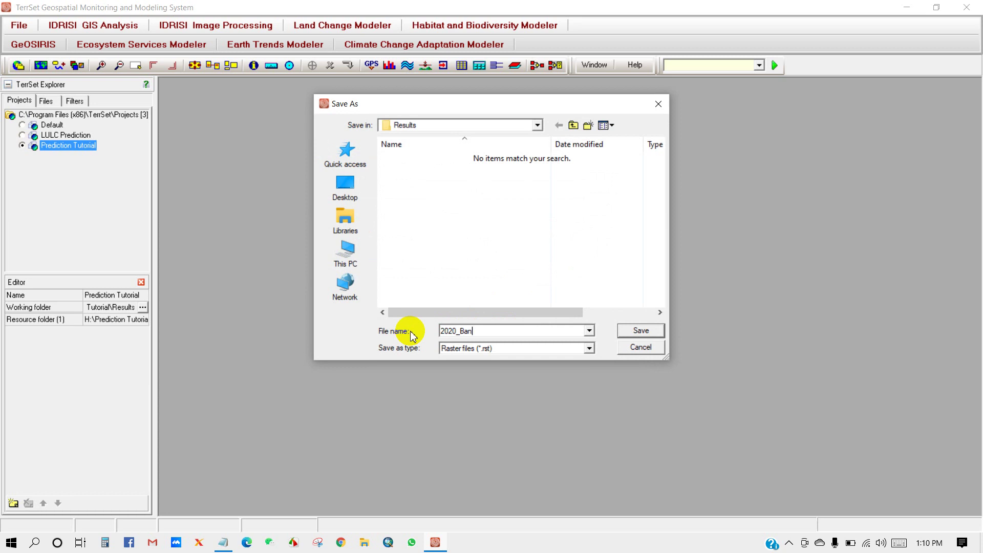
{"action": "left_click", "coordinate": [637, 333]}
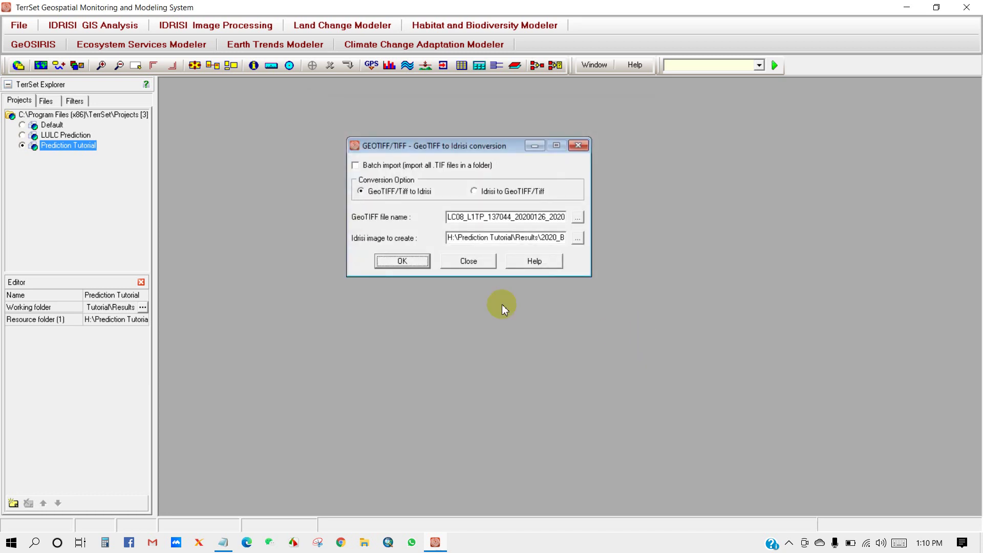
{"action": "left_click", "coordinate": [401, 260]}
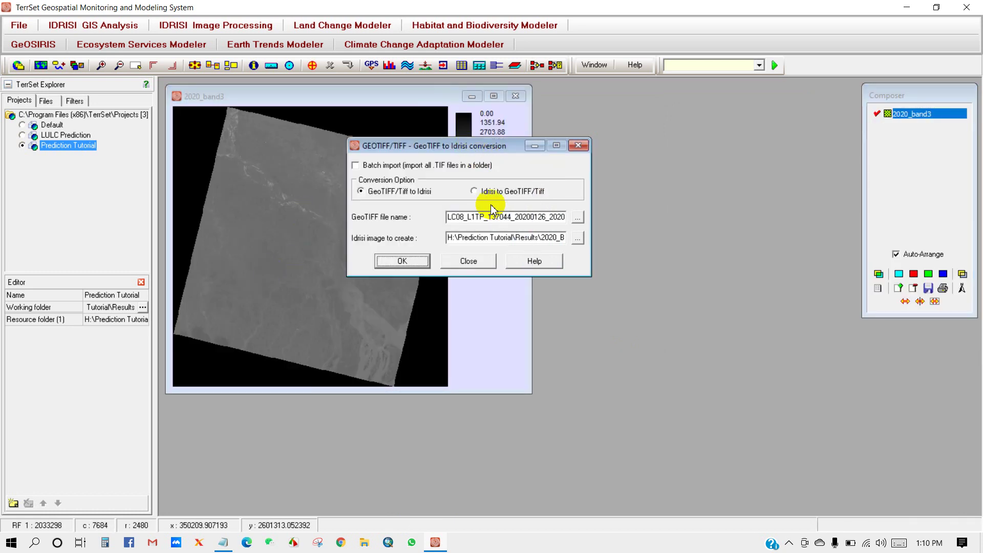
Choose LC08_L1TP_137044_20200126_20200210_01_T1_B4.TIF from the Data folder as the next GeoTIFF to convert
{"action": "left_click", "coordinate": [576, 218]}
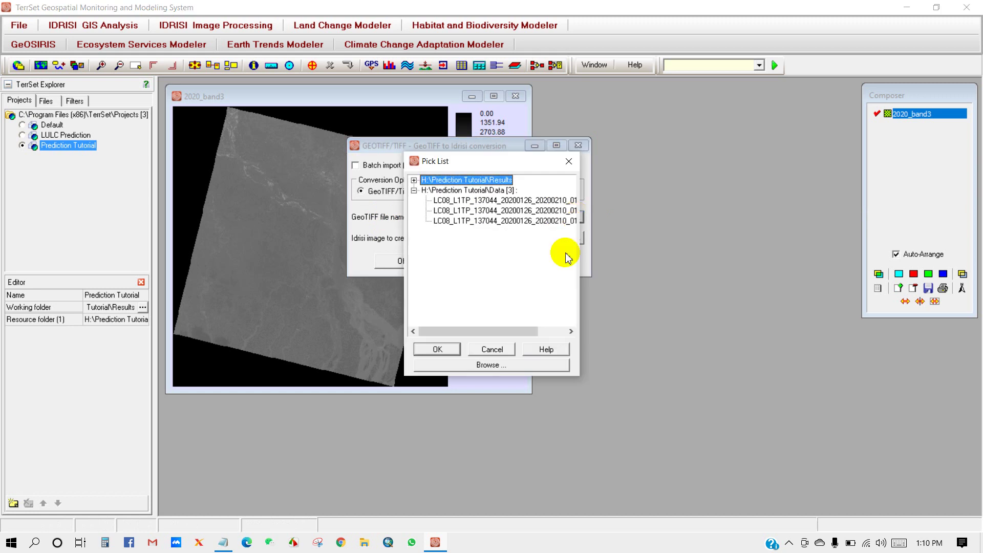
{"action": "left_click", "coordinate": [468, 211]}
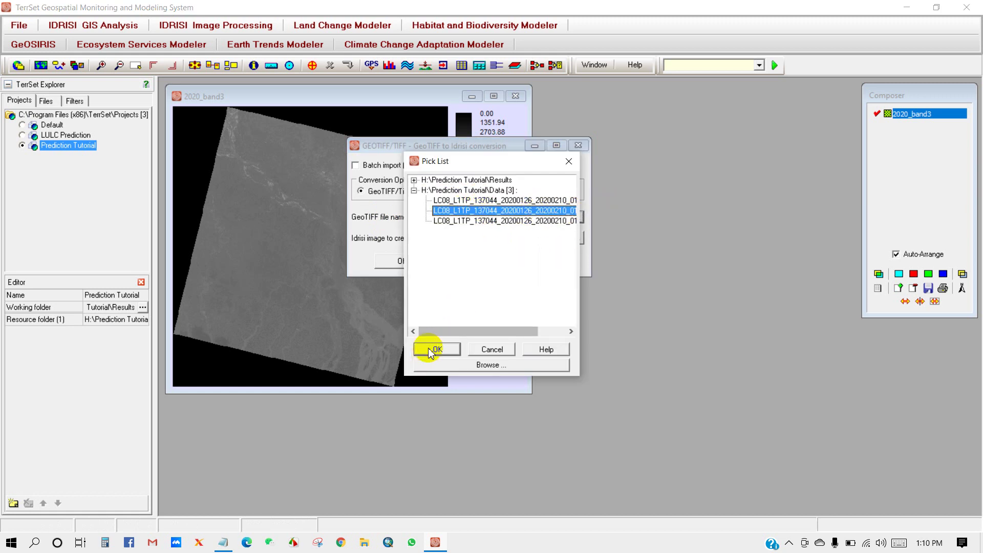
{"action": "left_click_drag", "start_coordinate": [450, 331], "coordinate": [464, 334]}
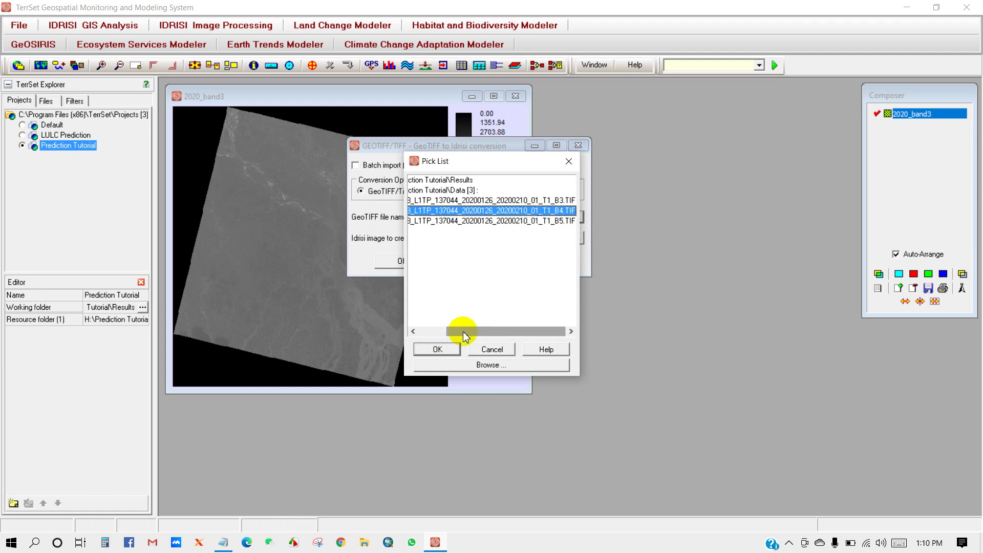
{"action": "left_click", "coordinate": [437, 349]}
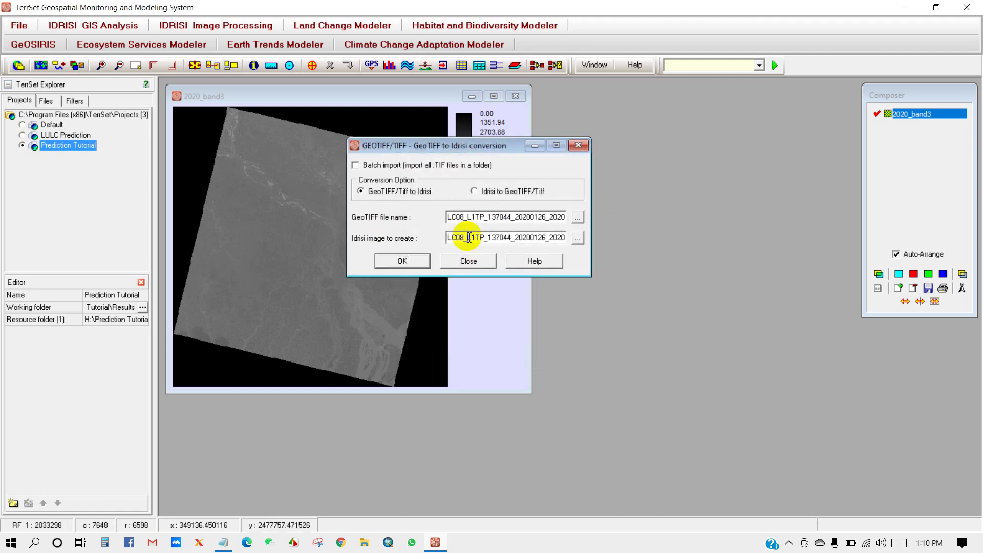
Name the output Idrisi image 2020_Band4 in the Results folder and run the conversion
{"action": "left_click", "coordinate": [577, 238]}
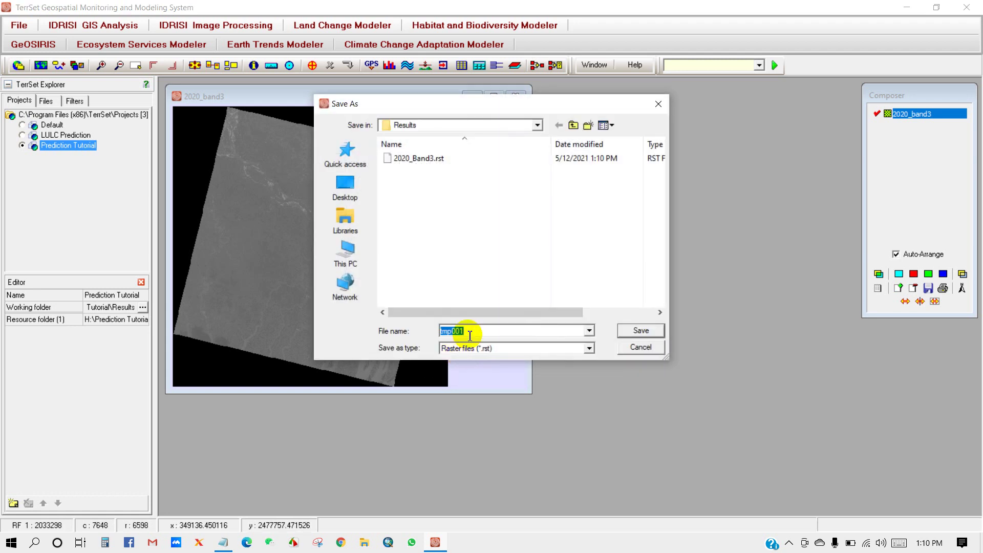
{"action": "type", "text": "2020_Ba"}
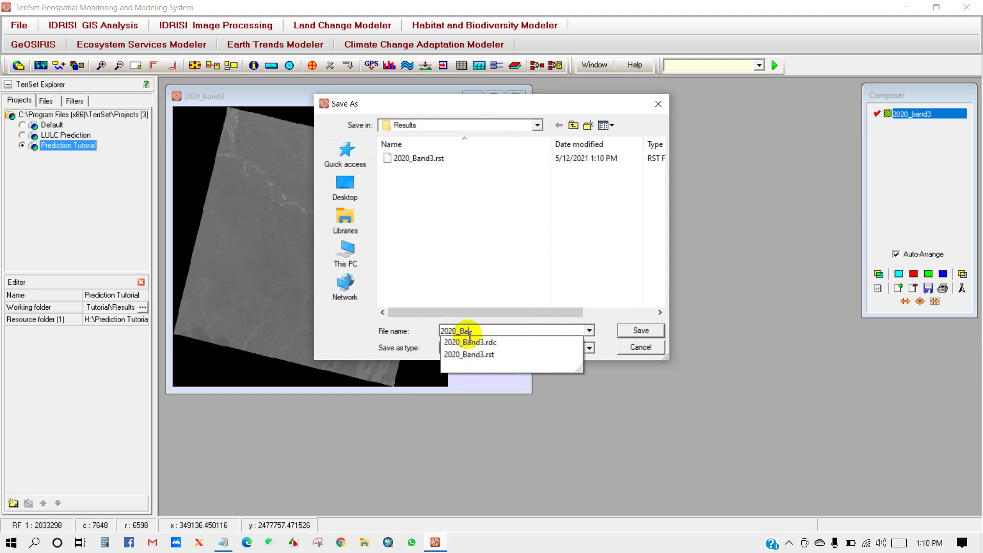
{"action": "type", "text": "nd4"}
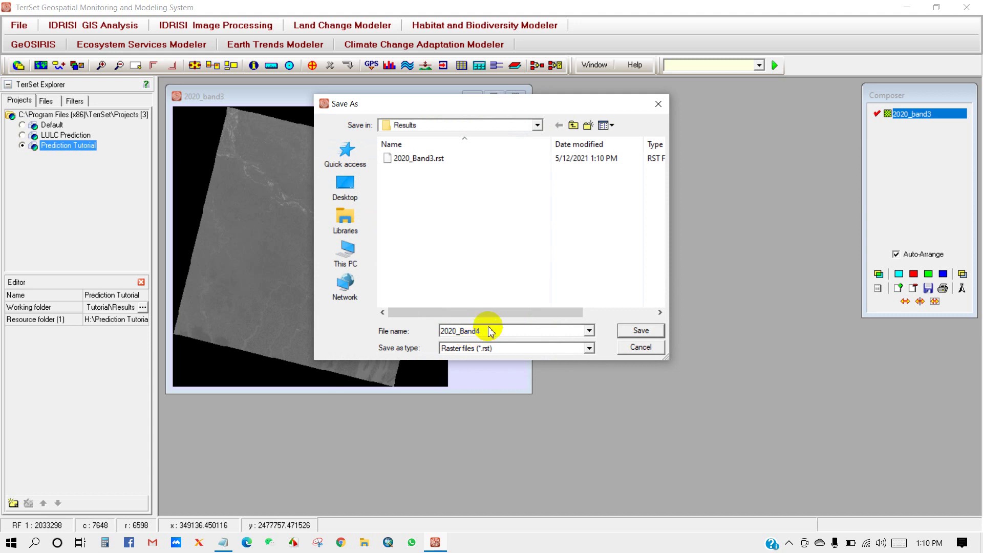
{"action": "left_click", "coordinate": [632, 333]}
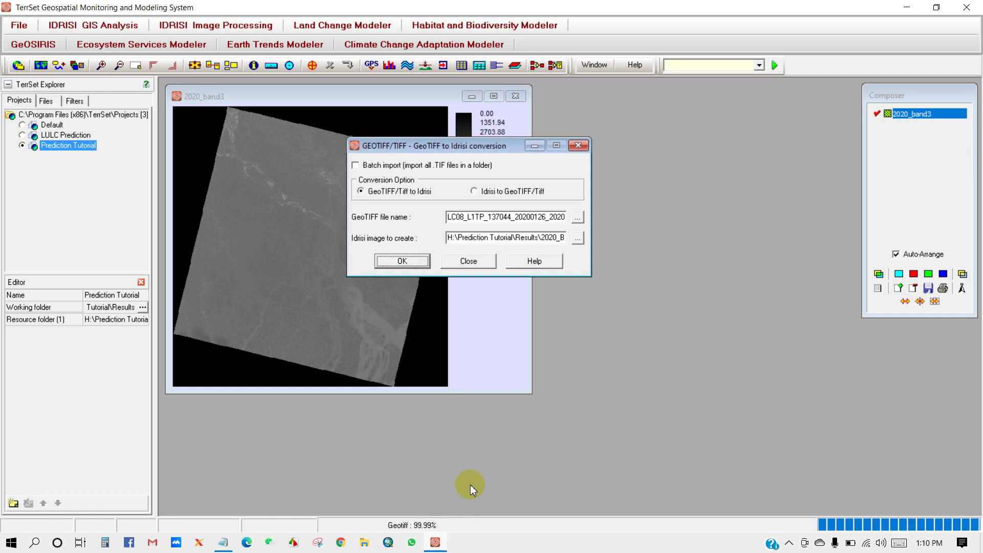
{"action": "left_click", "coordinate": [574, 171]}
{"action": "left_click_drag", "start_coordinate": [445, 148], "coordinate": [458, 158]}
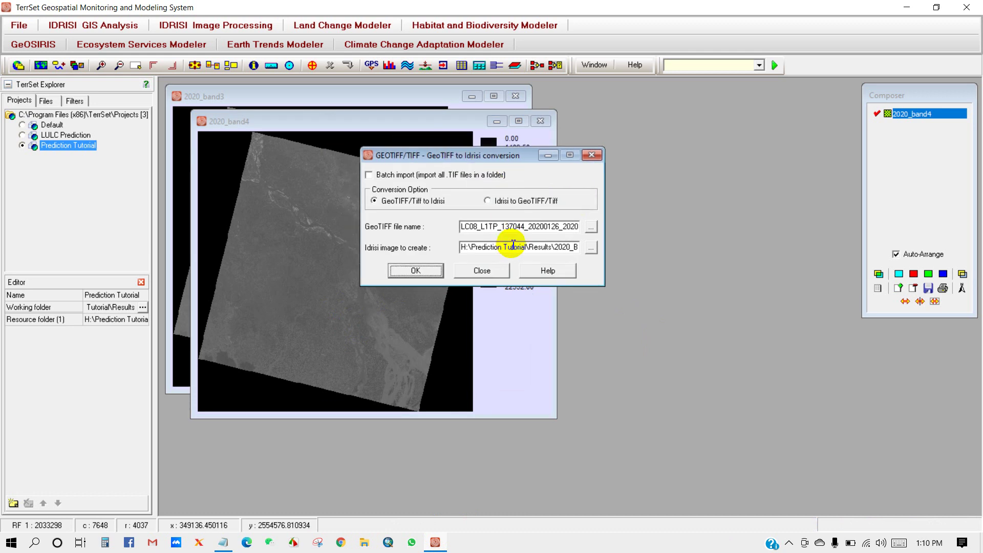
Choose LC08_L1TP_137044_20200126_20200210_01_T1_B5.TIF from the Data folder as the next GeoTIFF to convert
{"action": "left_click", "coordinate": [590, 248]}
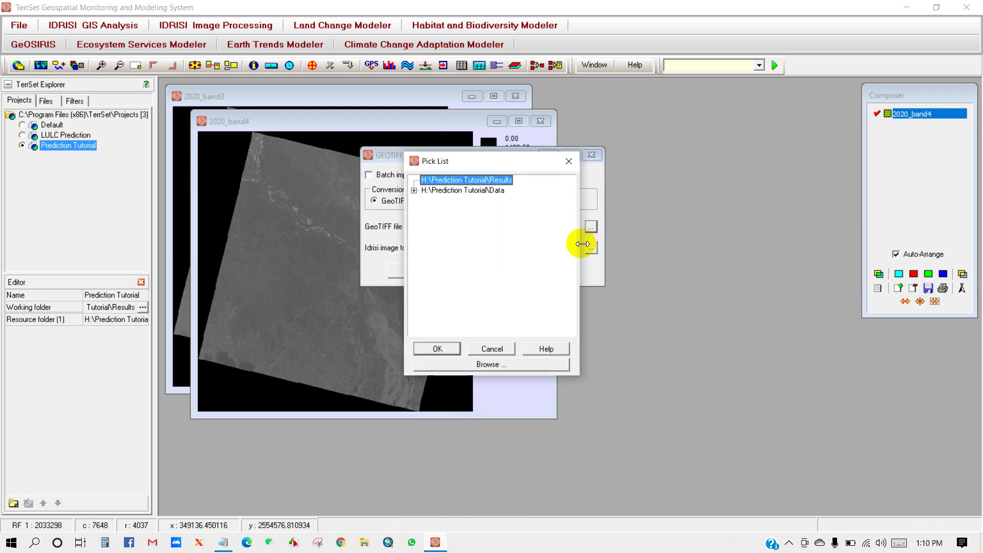
{"action": "double_click", "coordinate": [436, 191]}
{"action": "left_click", "coordinate": [471, 222]}
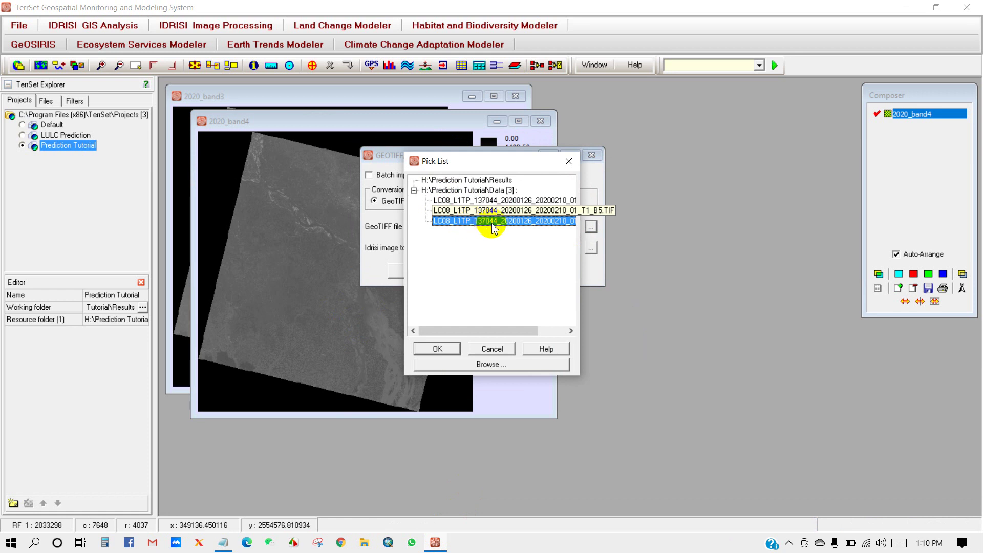
{"action": "left_click_drag", "start_coordinate": [440, 331], "coordinate": [523, 308]}
{"action": "left_click", "coordinate": [438, 348]}
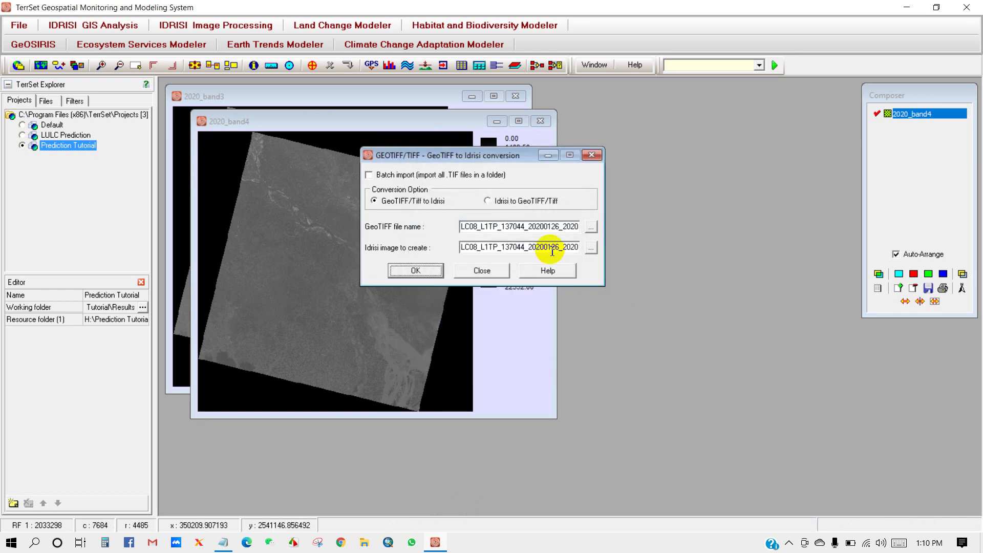
Name the output Idrisi image 2020_Band5 in the Results folder and run the conversion
{"action": "left_click", "coordinate": [591, 247]}
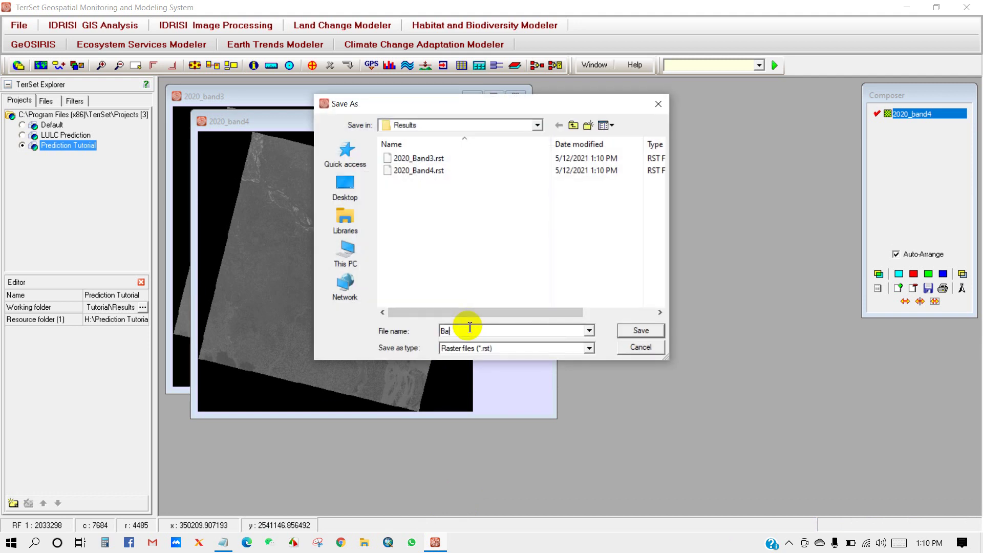
{"action": "type", "text": "2020_Band5"}
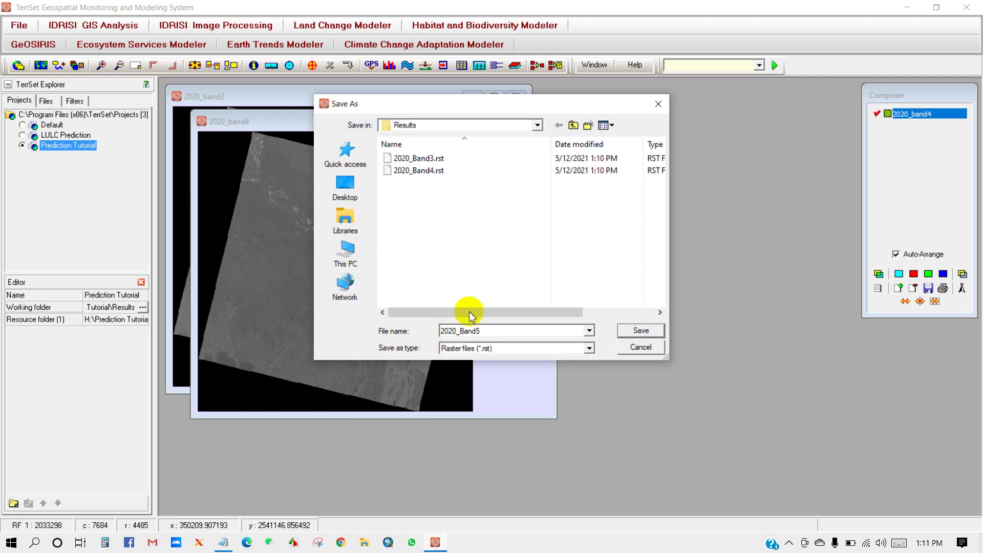
{"action": "left_click", "coordinate": [643, 331]}
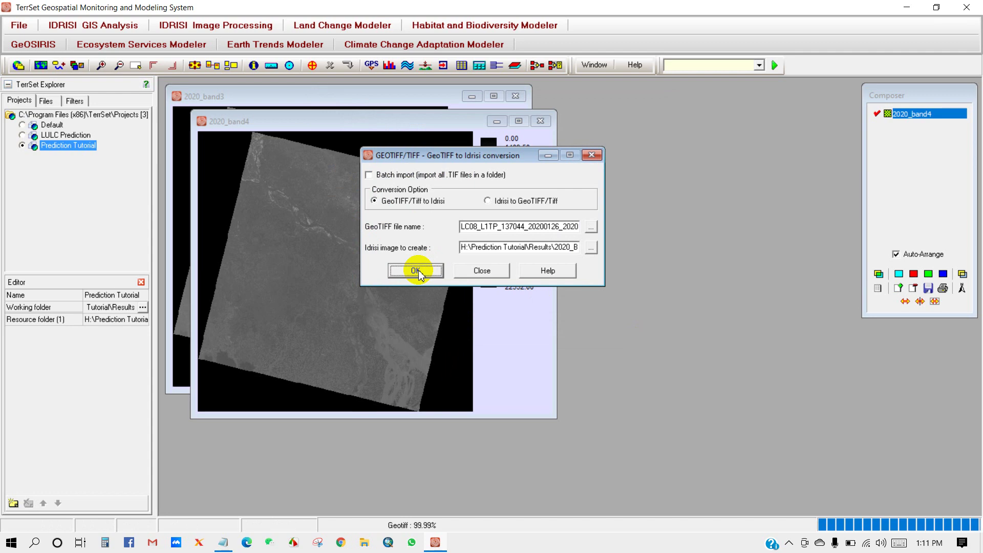
Move the conversion dialog clear of the maps and arrange the band 4 and band 5 image windows in a cascade
{"action": "left_click_drag", "start_coordinate": [321, 160], "coordinate": [353, 196]}
{"action": "scroll", "coordinate": [396, 357], "scroll_direction": "down", "scroll_amount": 3}
{"action": "scroll", "coordinate": [395, 357], "scroll_direction": "up", "scroll_amount": 4}
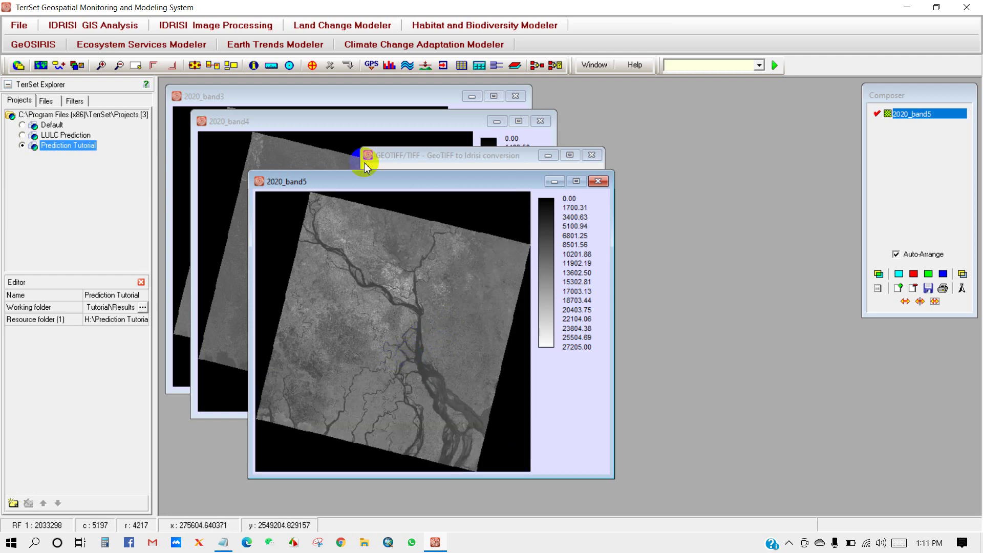
{"action": "left_click", "coordinate": [406, 160]}
{"action": "left_click_drag", "start_coordinate": [432, 153], "coordinate": [741, 169]}
{"action": "left_click", "coordinate": [230, 169]}
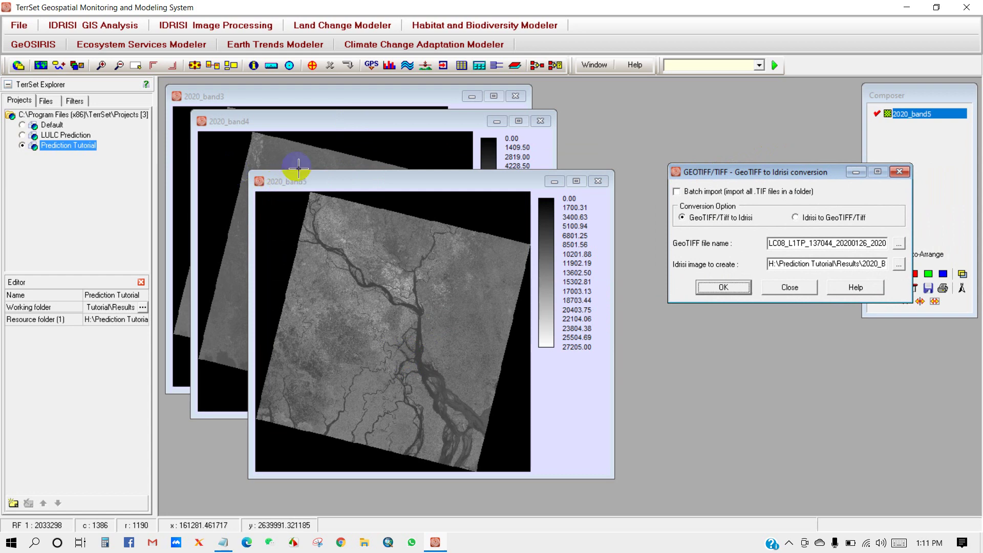
{"action": "left_click_drag", "start_coordinate": [288, 124], "coordinate": [297, 138]}
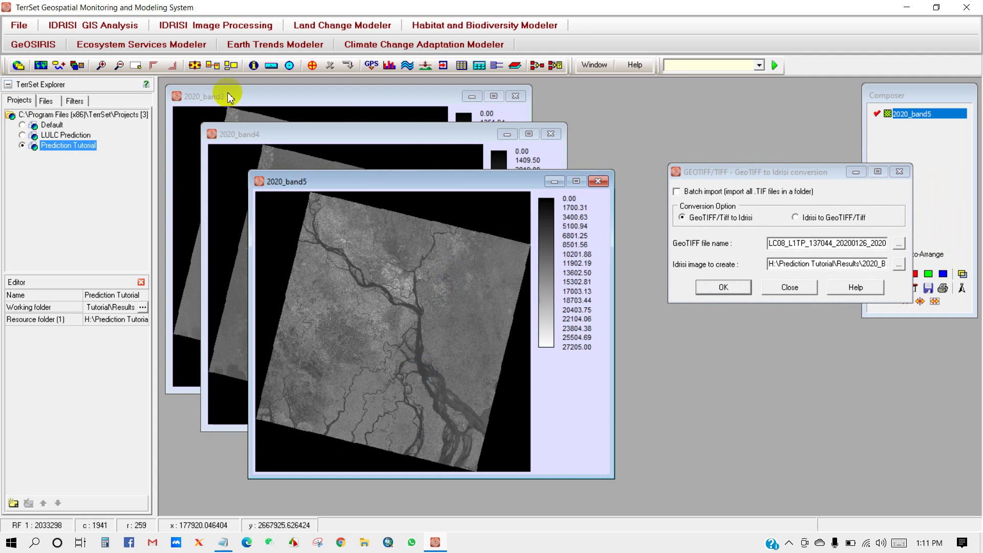
Start the COMPOSITE image enhancement and assign 2020_Band3 from the Results folder as the blue image band
{"action": "left_click", "coordinate": [198, 28]}
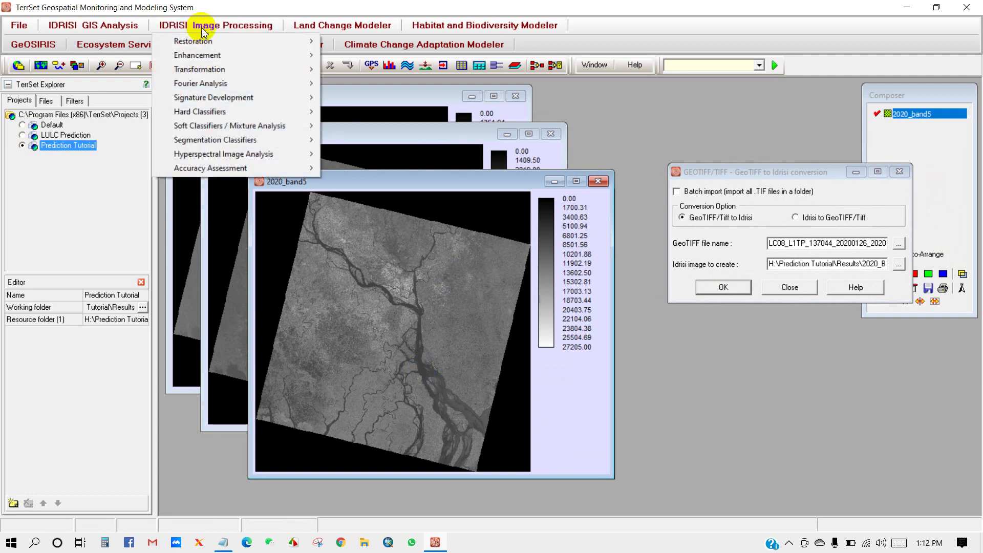
{"action": "mouse_move", "coordinate": [256, 55]}
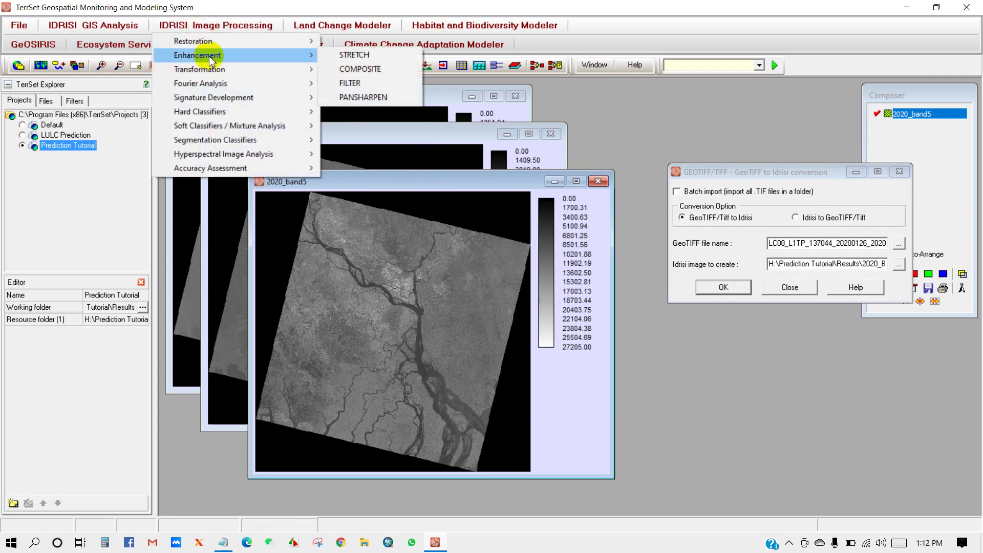
{"action": "left_click", "coordinate": [360, 70]}
{"action": "left_click_drag", "start_coordinate": [541, 221], "coordinate": [553, 132]}
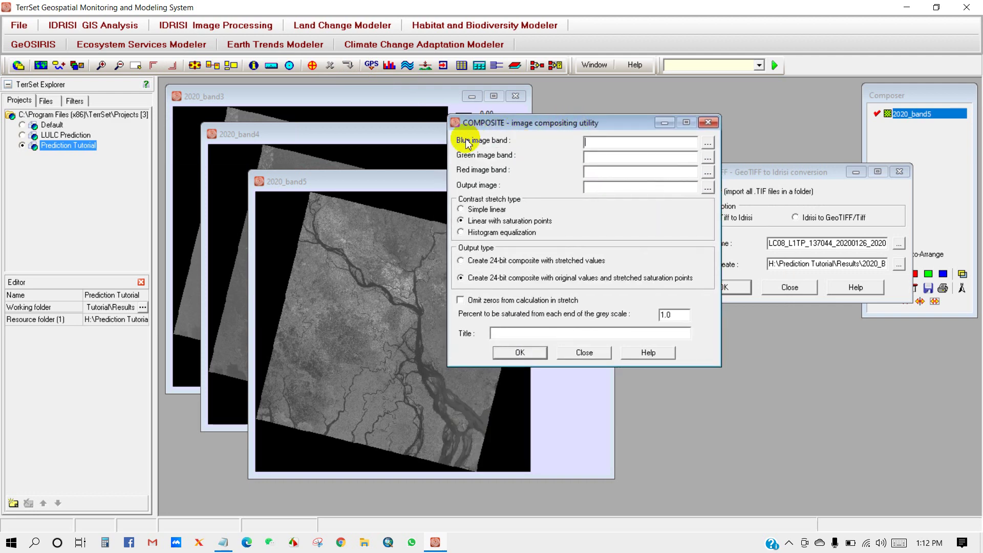
{"action": "left_click", "coordinate": [707, 142]}
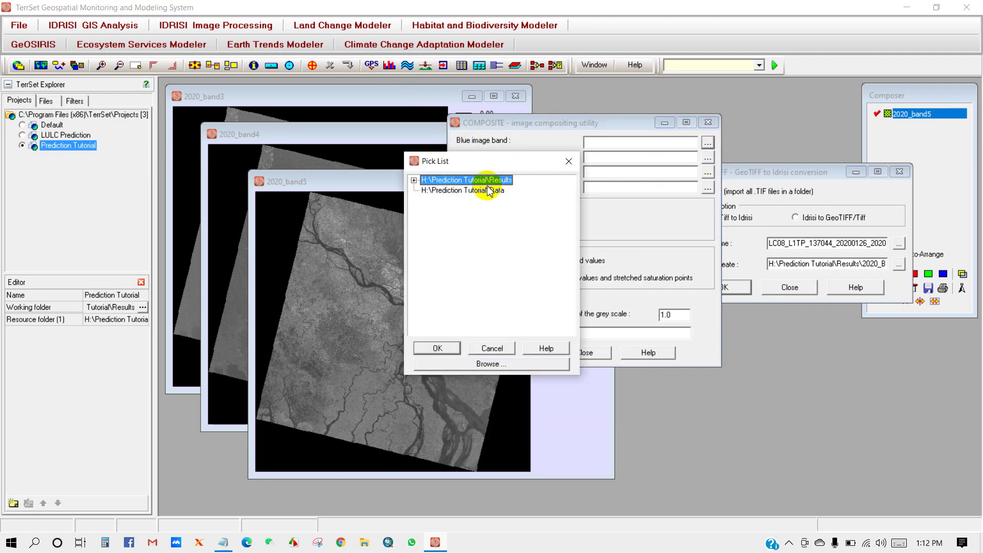
{"action": "double_click", "coordinate": [470, 181]}
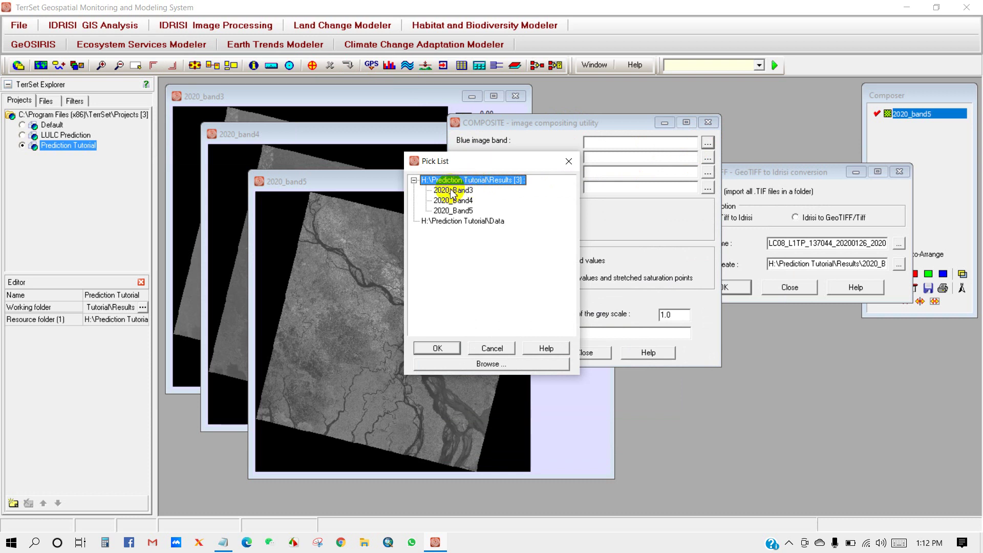
{"action": "left_click", "coordinate": [453, 190]}
{"action": "left_click", "coordinate": [439, 348]}
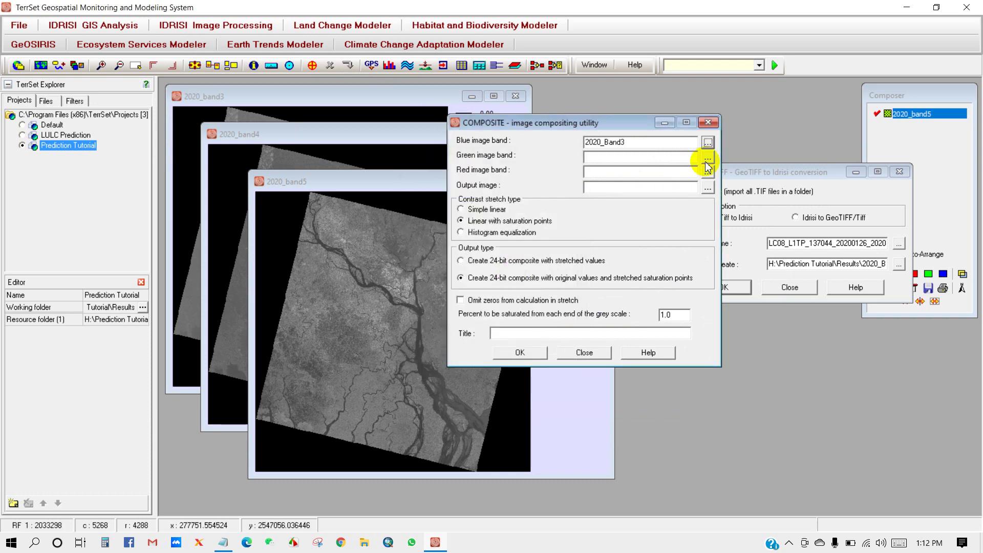
Assign 2020_Band4 as the green image band of the composite
{"action": "left_click", "coordinate": [708, 158]}
{"action": "left_click", "coordinate": [454, 200]}
{"action": "left_click", "coordinate": [437, 348]}
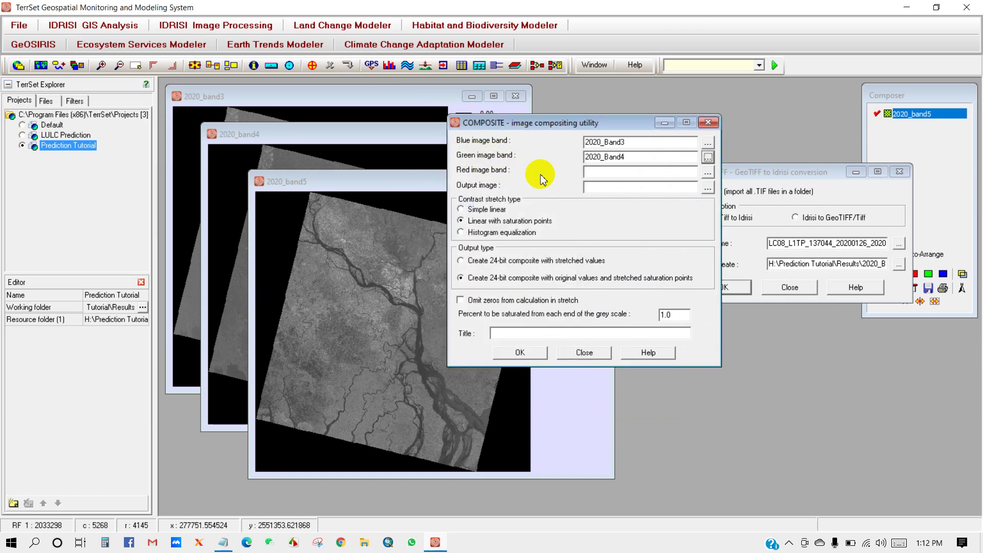
Assign 2020_Band5 as the red image band and create the 24-bit composite with stretched values as 2020_Composite
{"action": "left_click", "coordinate": [708, 175]}
{"action": "left_click", "coordinate": [453, 210]}
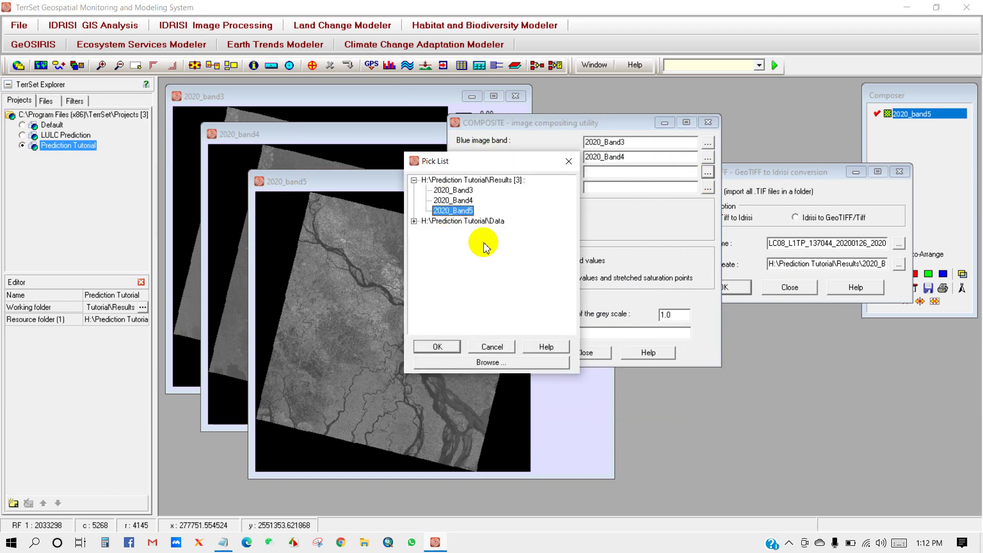
{"action": "left_click", "coordinate": [438, 348]}
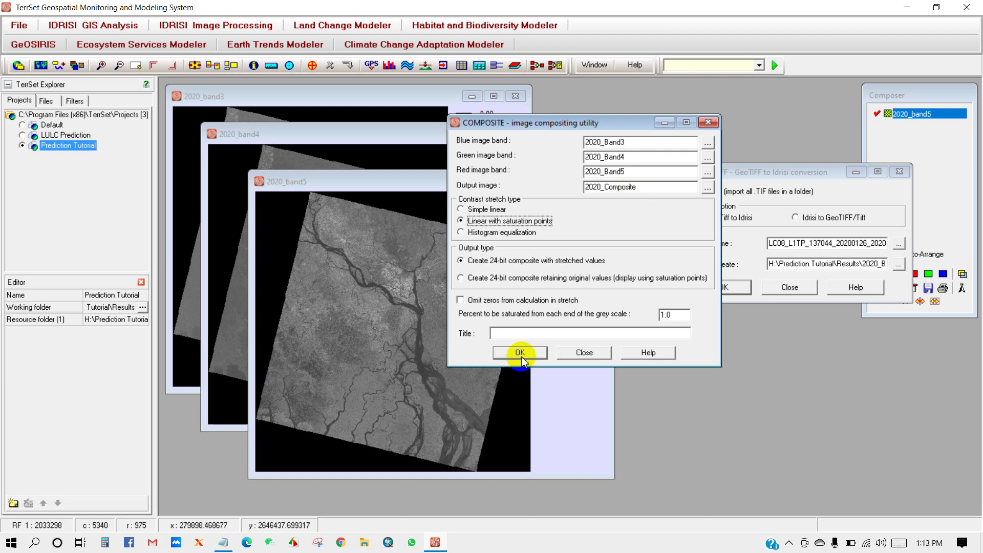
{"action": "left_click", "coordinate": [520, 355]}
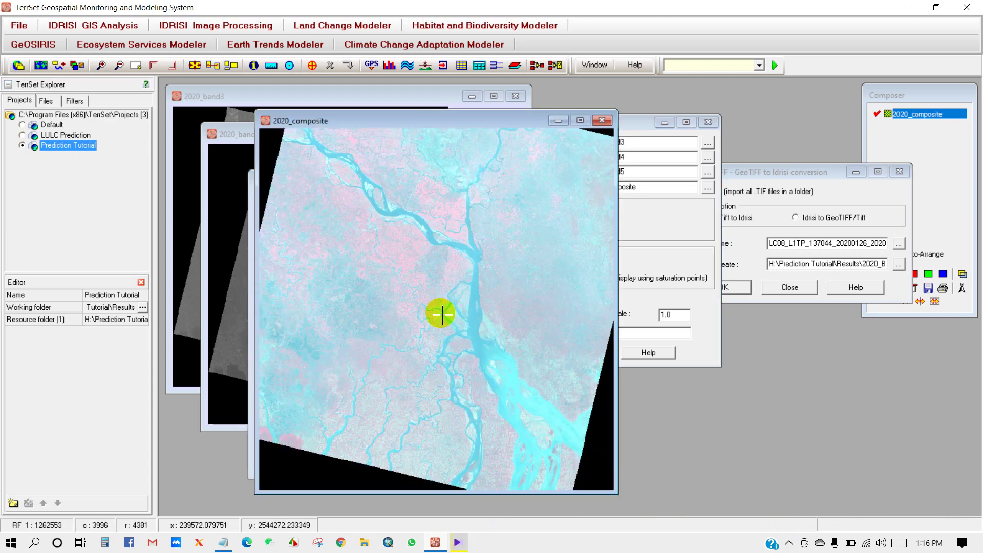
Examine the composite up close and frame the study area around the river junction
{"action": "scroll", "coordinate": [440, 312], "scroll_direction": "up", "scroll_amount": 5}
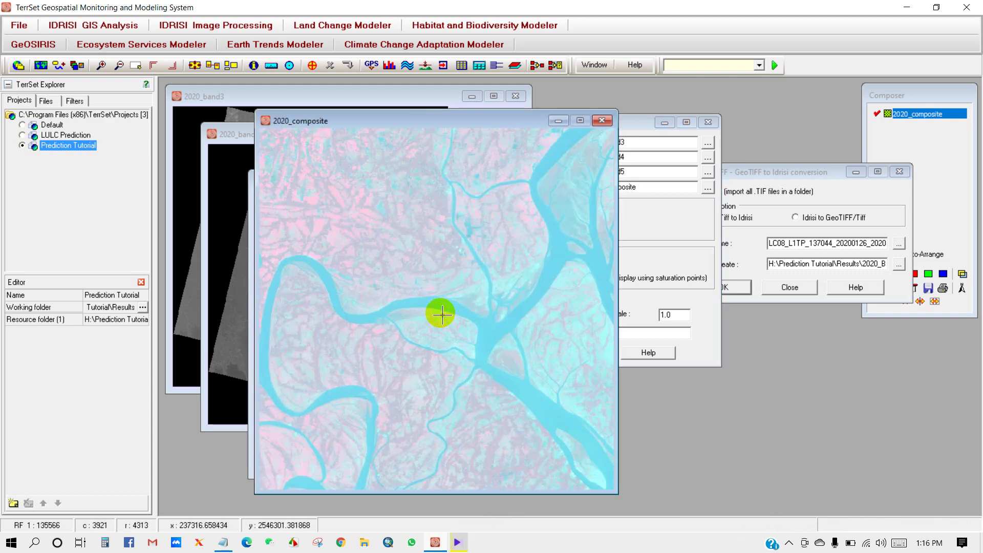
{"action": "scroll", "coordinate": [487, 325], "scroll_direction": "down", "scroll_amount": 4}
{"action": "scroll", "coordinate": [417, 328], "scroll_direction": "up", "scroll_amount": 3}
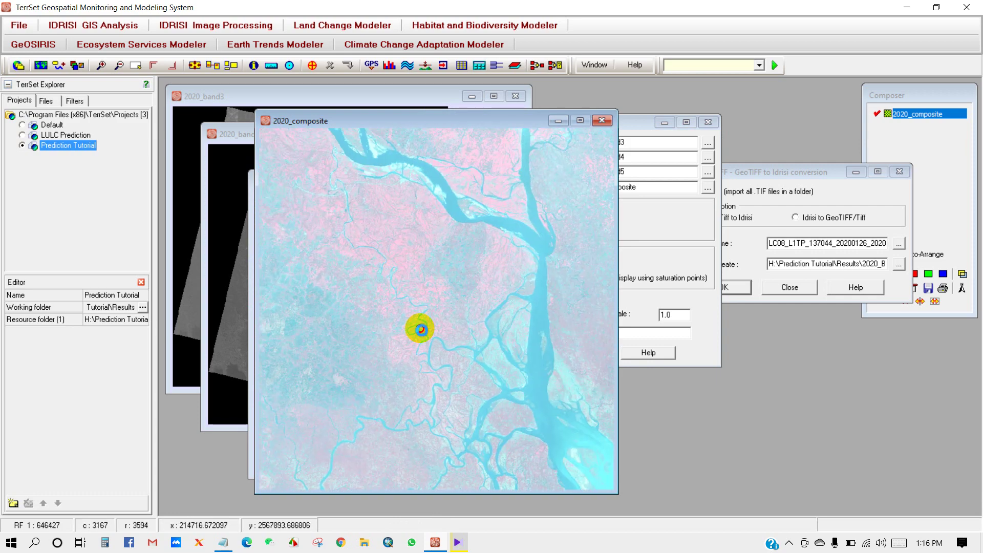
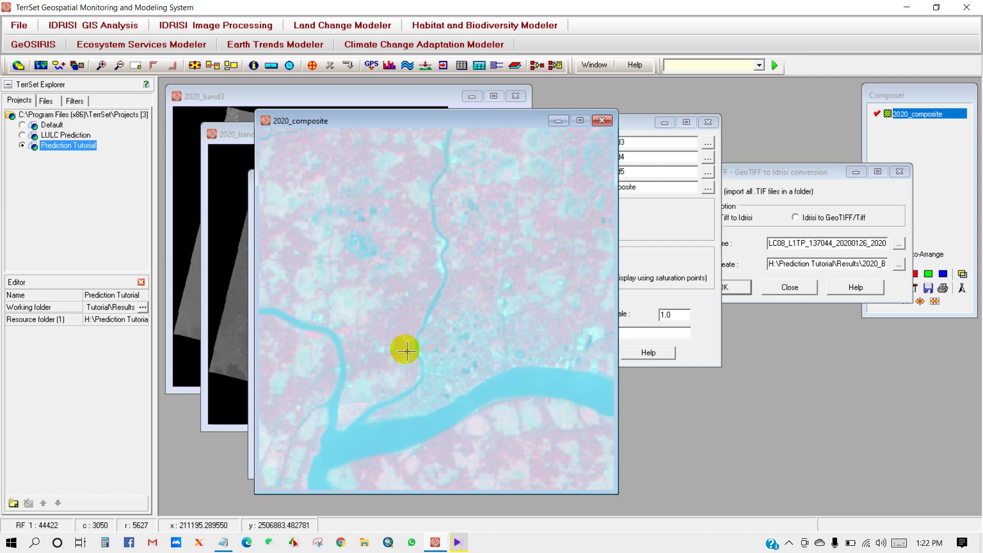
{"action": "scroll", "coordinate": [439, 372], "scroll_direction": "up", "scroll_amount": 2}
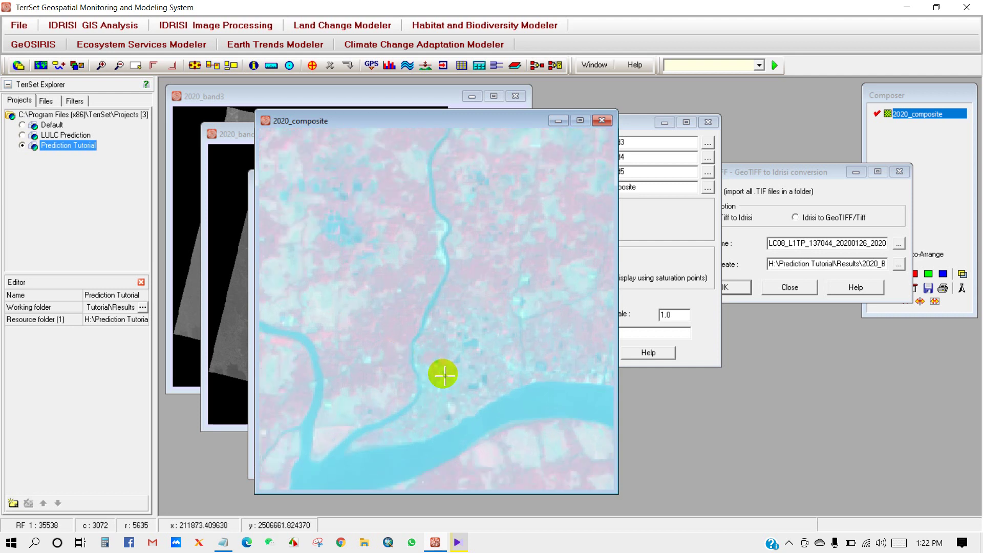
{"action": "left_click_drag", "start_coordinate": [438, 363], "coordinate": [436, 352]}
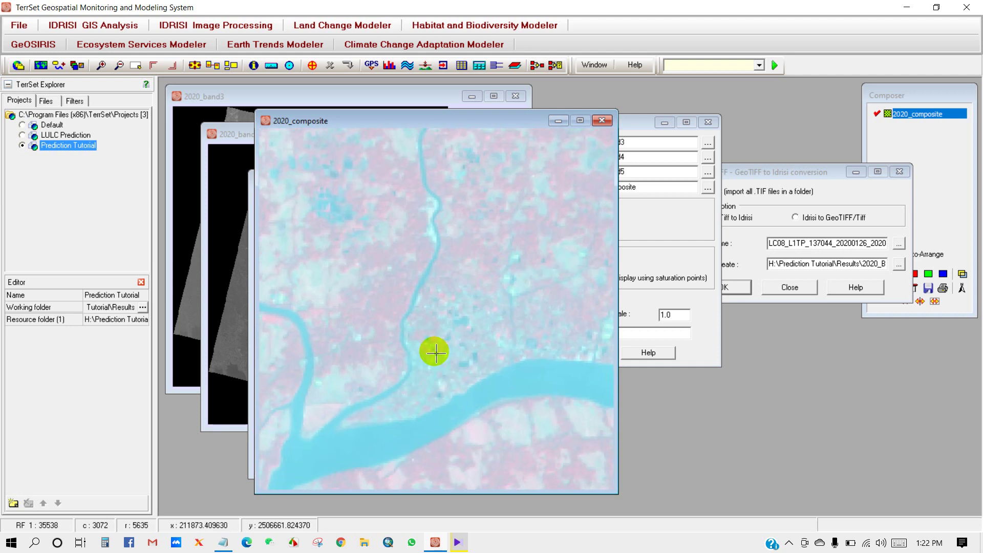
{"action": "scroll", "coordinate": [436, 353], "scroll_direction": "down", "scroll_amount": 1}
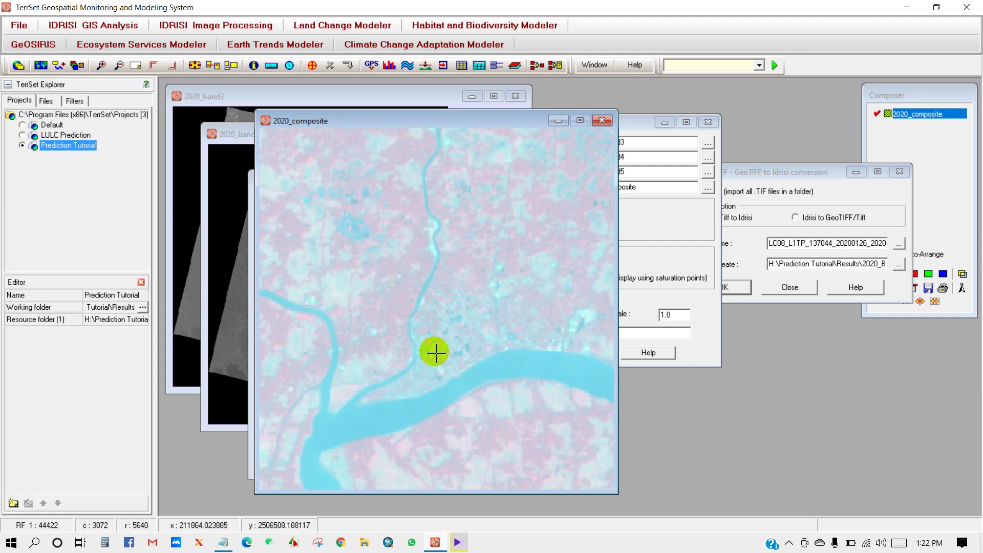
Launch the WINDOW image windowing module and place its dialog beside the composite map
{"action": "left_click", "coordinate": [691, 65]}
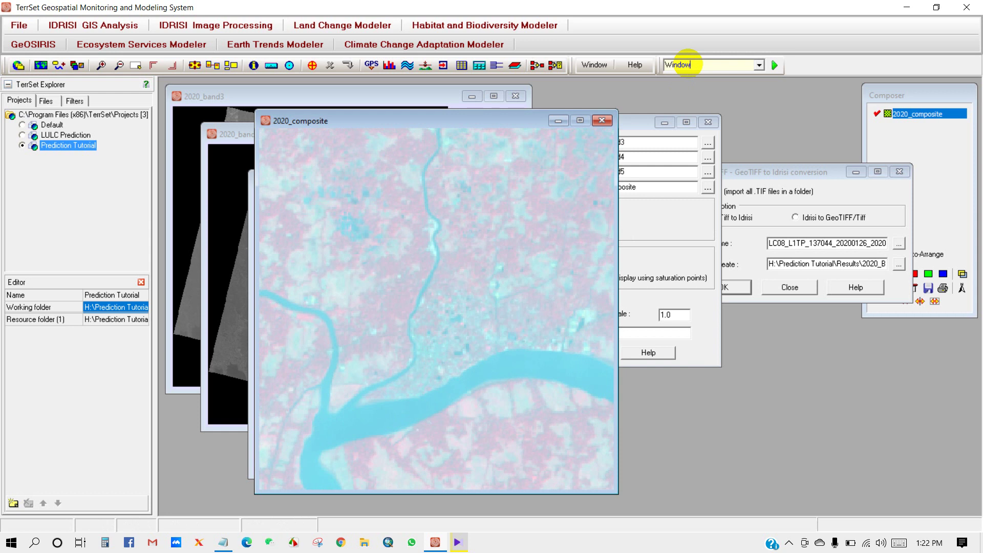
{"action": "double_click", "coordinate": [670, 64]}
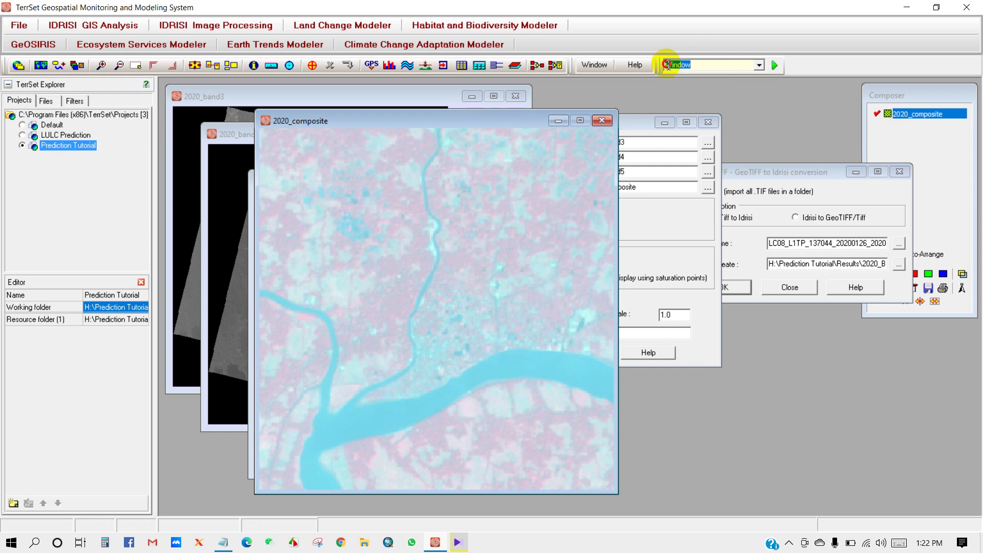
{"action": "key", "text": "Return"}
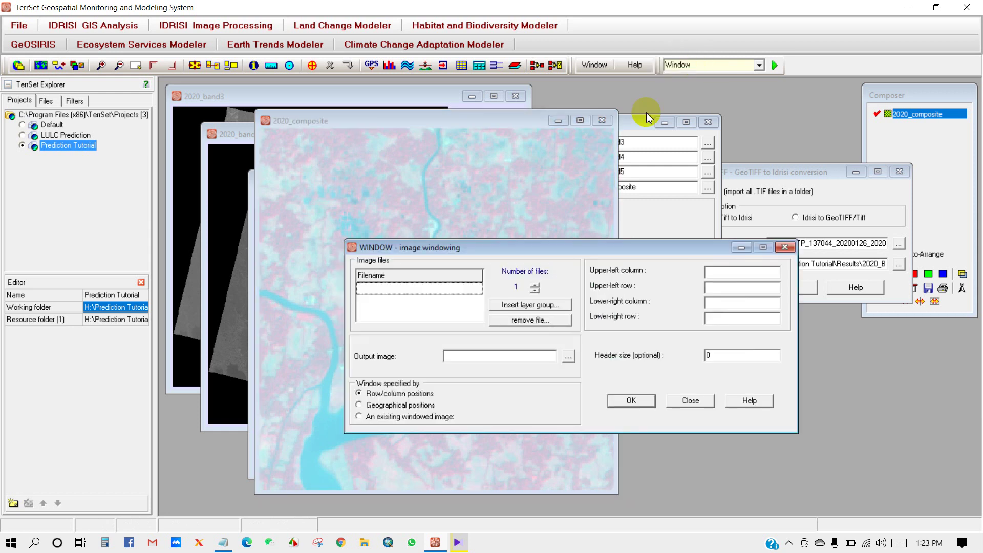
{"action": "left_click_drag", "start_coordinate": [496, 250], "coordinate": [577, 135]}
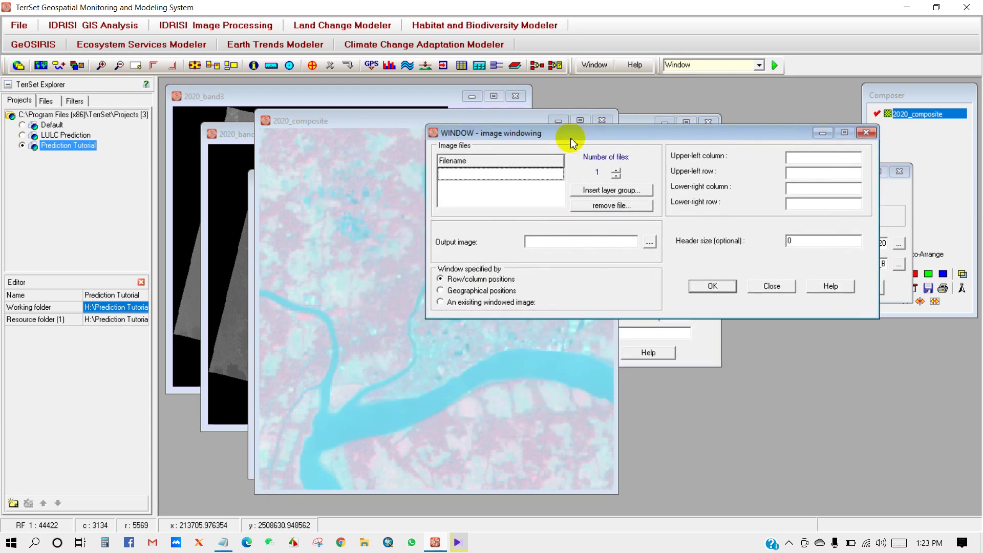
{"action": "left_click_drag", "start_coordinate": [519, 133], "coordinate": [604, 171]}
{"action": "left_click_drag", "start_coordinate": [362, 121], "coordinate": [300, 109]}
{"action": "left_click_drag", "start_coordinate": [647, 171], "coordinate": [596, 132]}
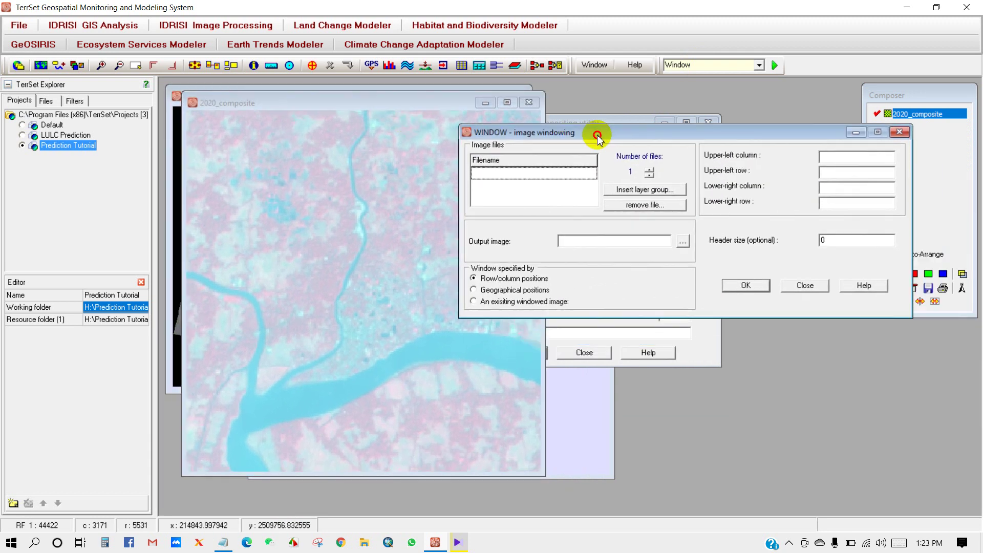
Set the number of files for windowing to 3 and choose 2020_Band3 as the first image
{"action": "left_click", "coordinate": [650, 171]}
{"action": "left_click", "coordinate": [650, 171]}
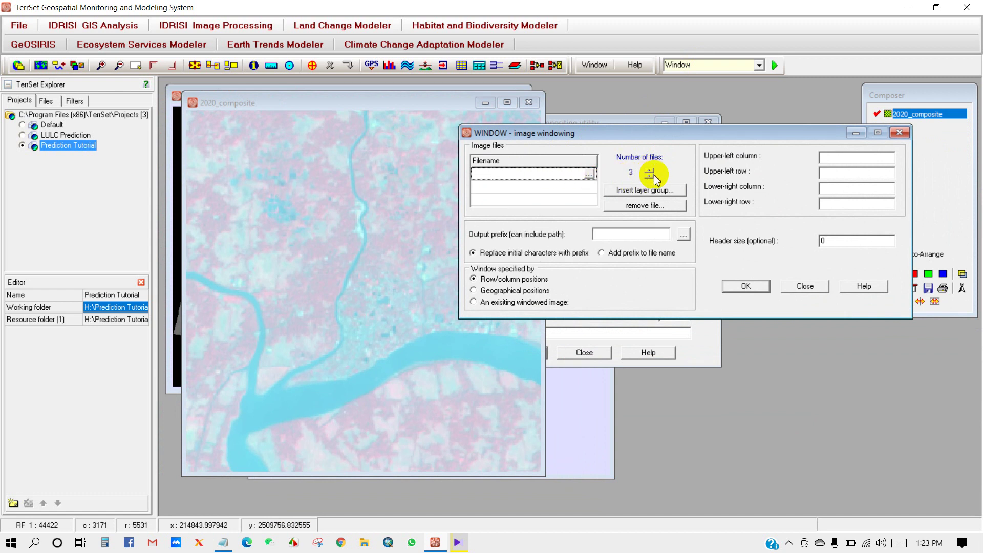
{"action": "left_click", "coordinate": [589, 175]}
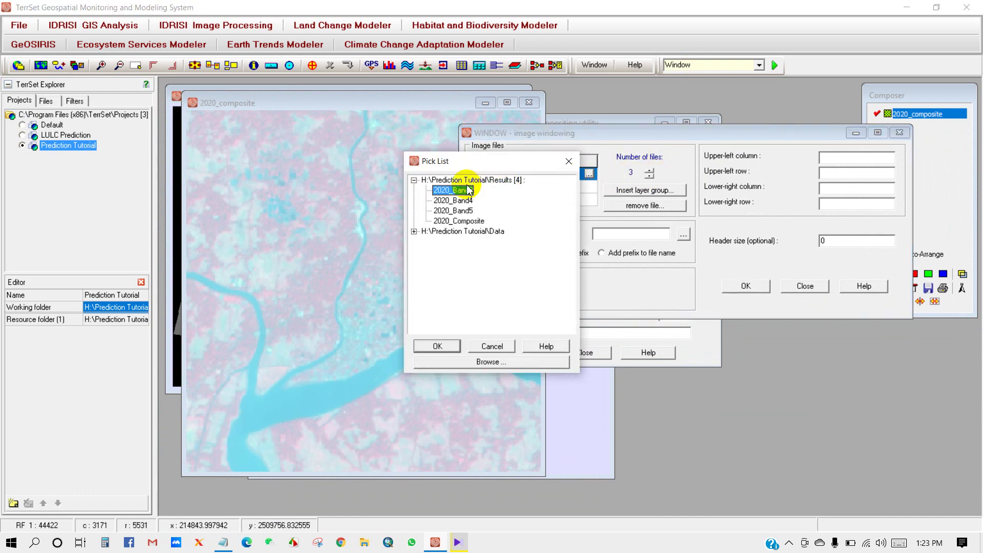
{"action": "left_click", "coordinate": [441, 346]}
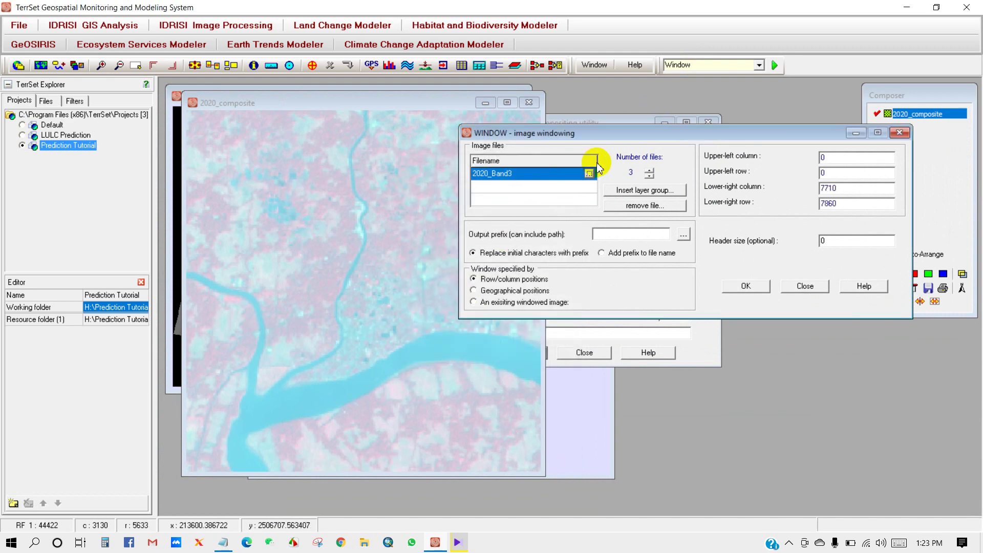
Choose 2020_Band4 and 2020_Band5 as the second and third images for windowing
{"action": "left_click", "coordinate": [589, 187]}
{"action": "left_click", "coordinate": [589, 187]}
{"action": "left_click", "coordinate": [454, 201]}
{"action": "left_click", "coordinate": [438, 346]}
{"action": "left_click", "coordinate": [574, 200]}
{"action": "left_click", "coordinate": [589, 199]}
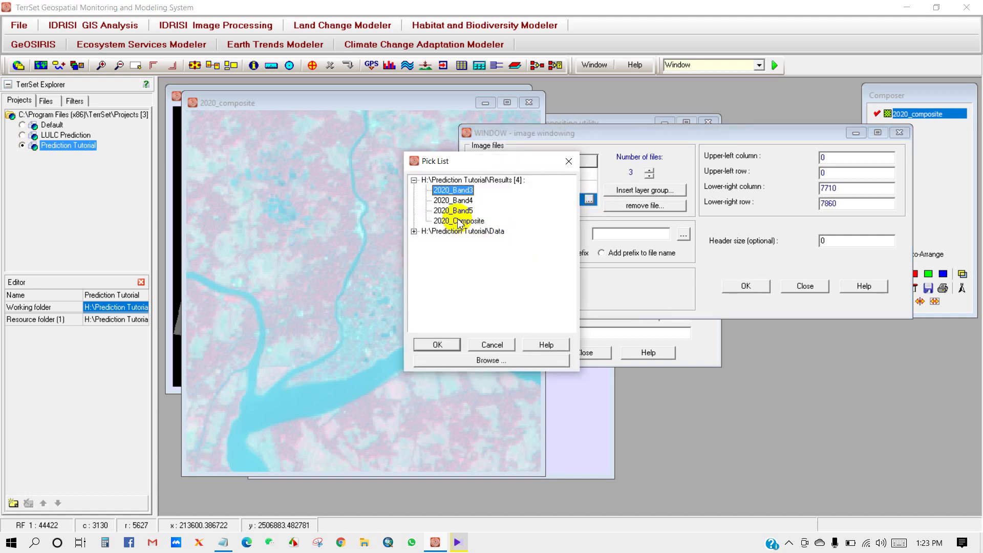
{"action": "left_click", "coordinate": [453, 211]}
{"action": "left_click", "coordinate": [434, 344]}
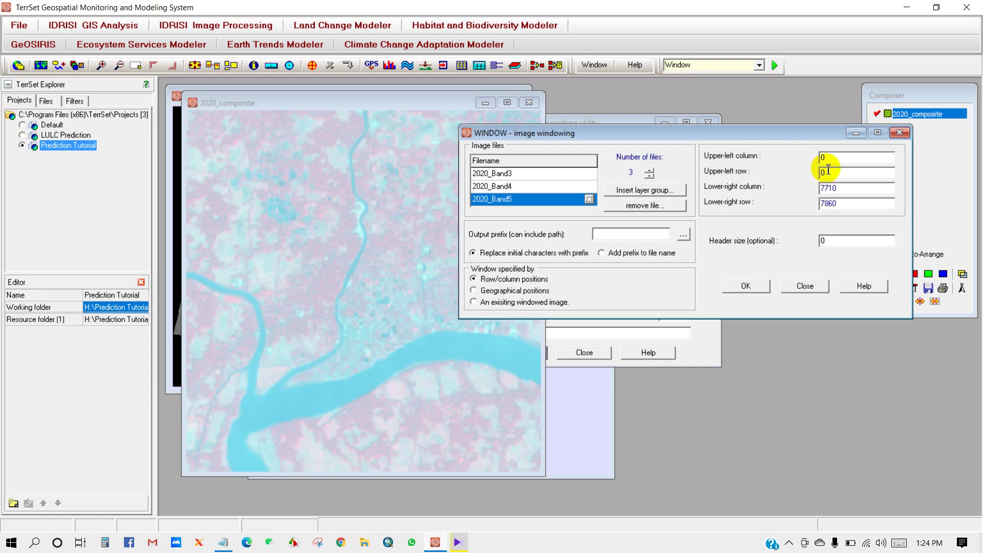
Set the window's upper-left corner to column 2967 and row 5506
{"action": "left_click", "coordinate": [821, 157]}
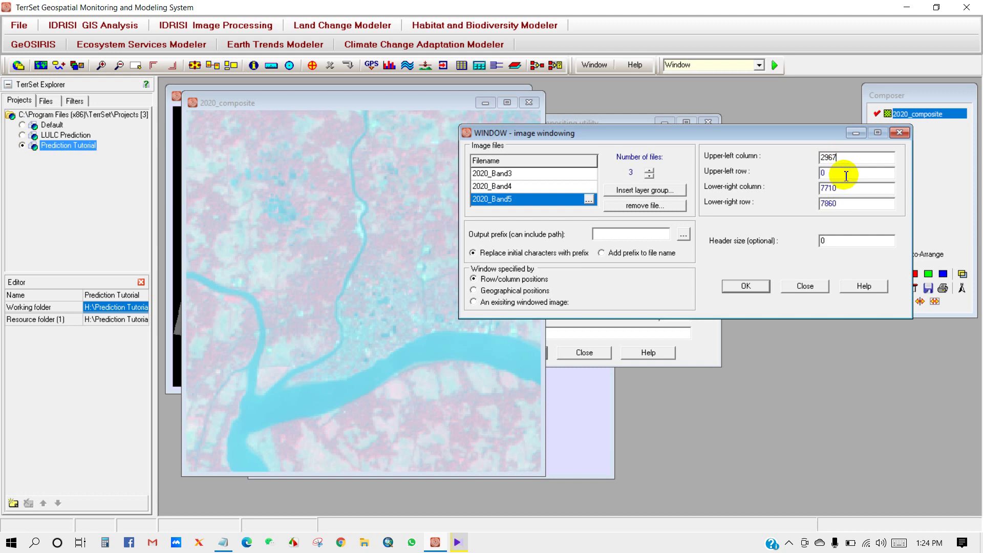
{"action": "left_click", "coordinate": [820, 173]}
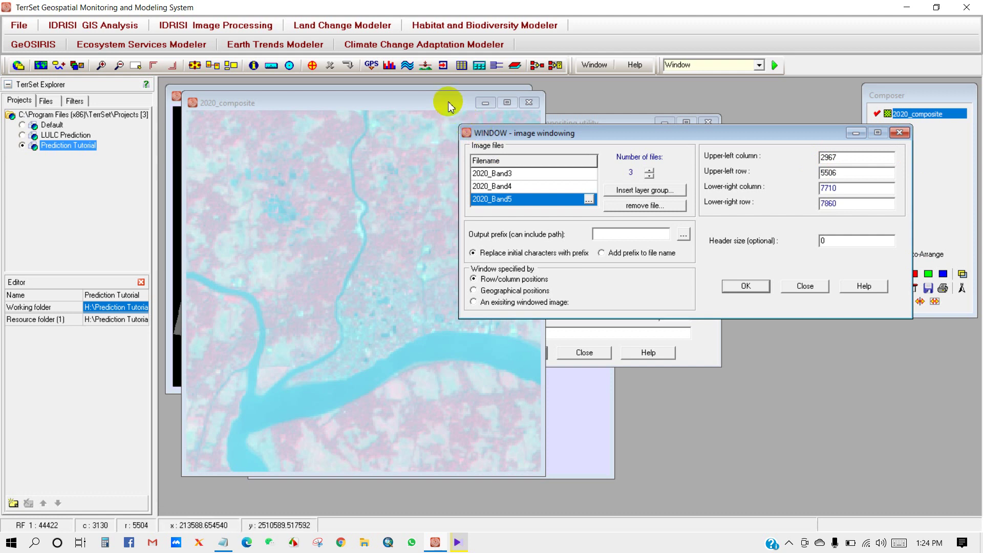
Set the window's lower-right corner to column 3179 and row 5772, and run the windowing with output prefix 2020Window
{"action": "left_click_drag", "start_coordinate": [449, 106], "coordinate": [425, 103]}
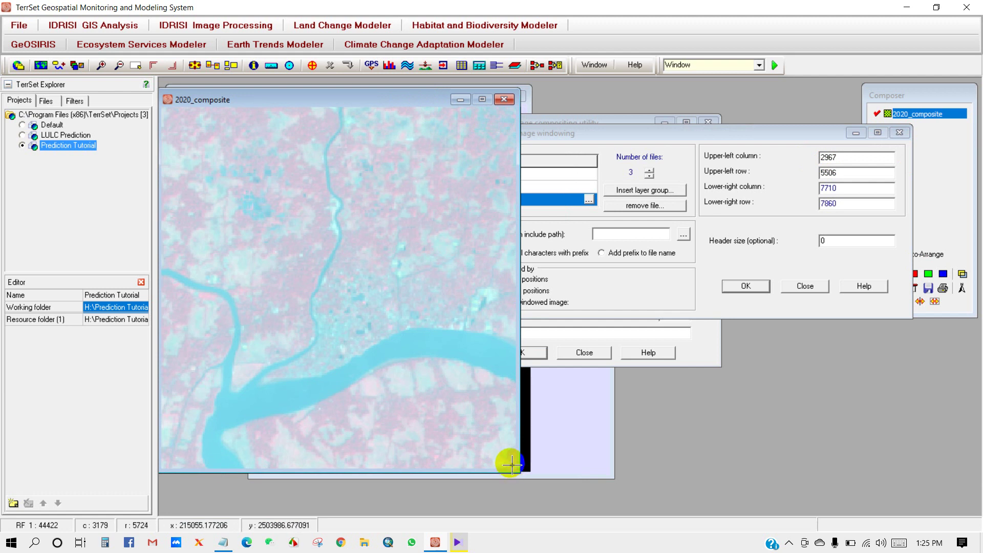
{"action": "left_click_drag", "start_coordinate": [853, 188], "coordinate": [807, 188]}
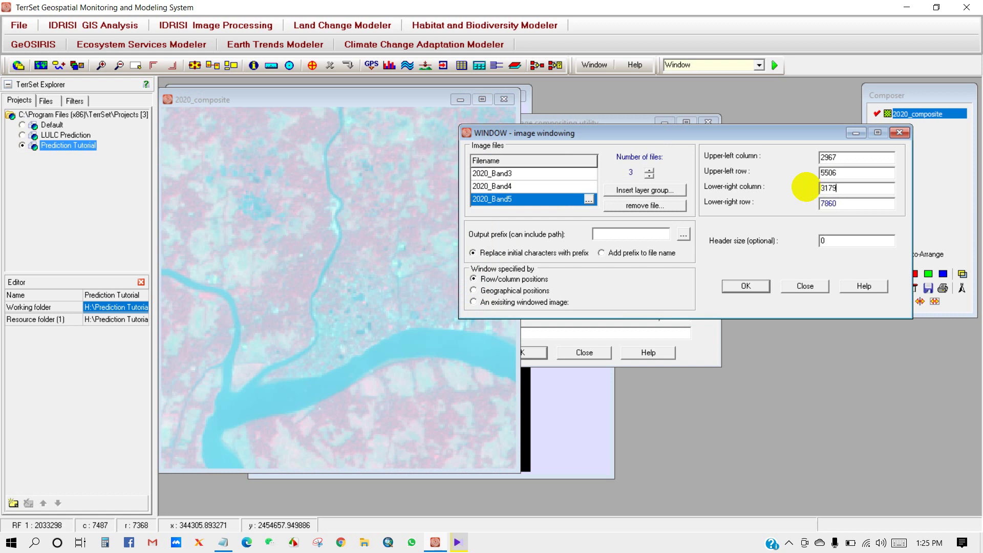
{"action": "left_click_drag", "start_coordinate": [842, 203], "coordinate": [821, 203]}
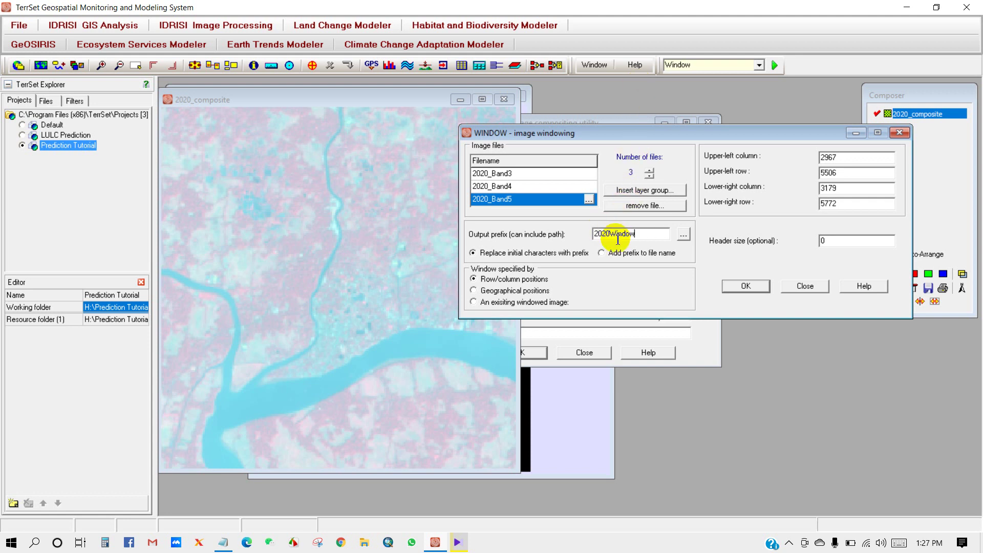
{"action": "left_click", "coordinate": [744, 288]}
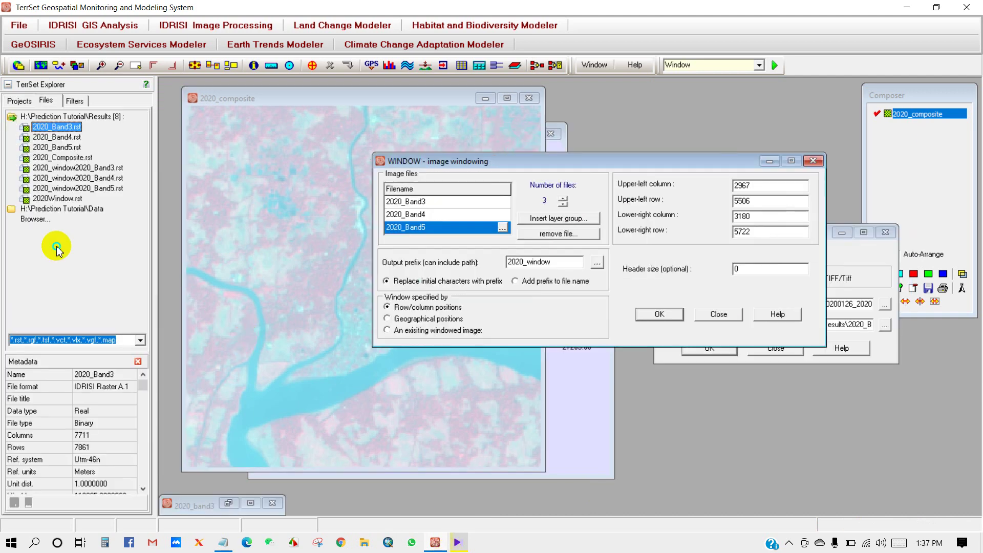
Refresh the Results file list and check the metadata of the windowed band 3 and band 5 images
{"action": "right_click", "coordinate": [54, 243]}
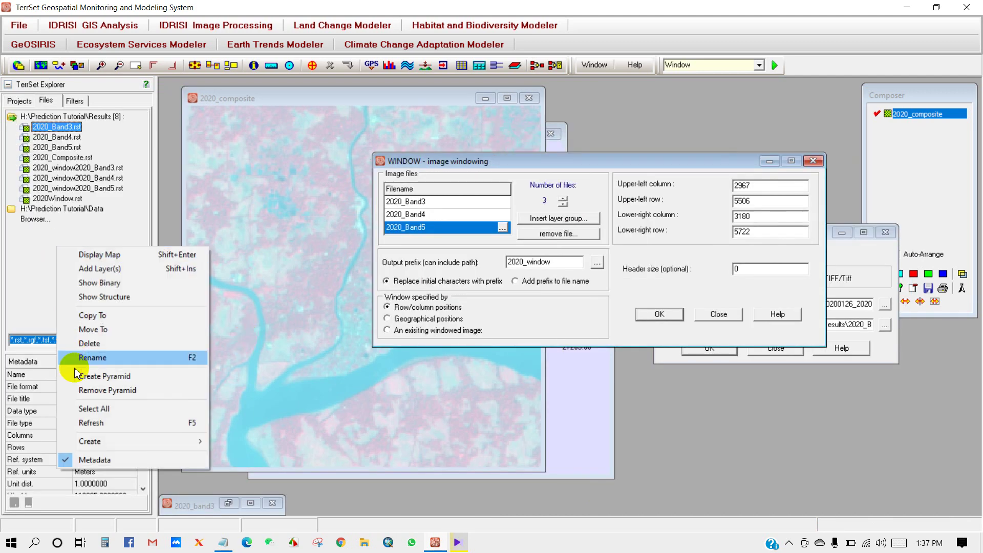
{"action": "left_click", "coordinate": [91, 424]}
{"action": "left_click", "coordinate": [81, 170]}
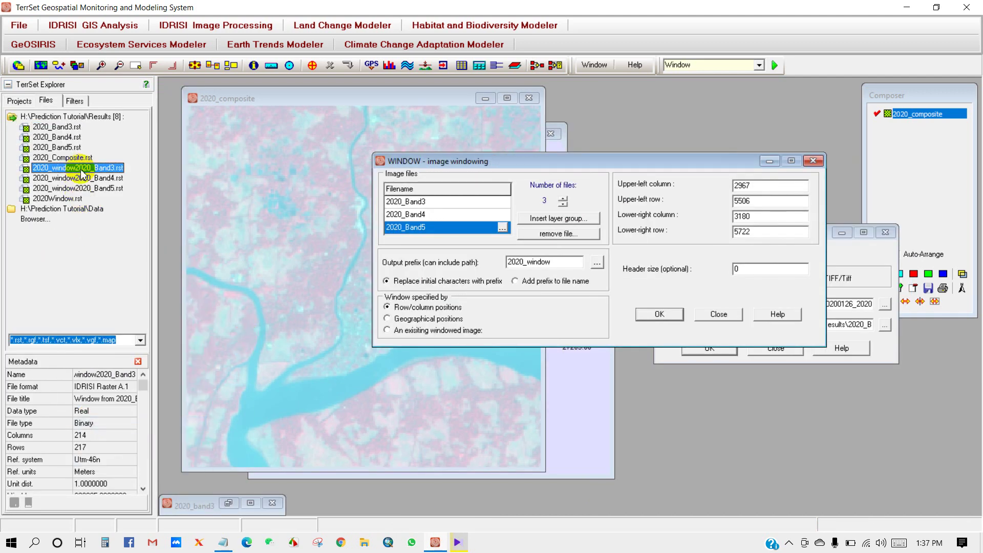
{"action": "left_click", "coordinate": [79, 188]}
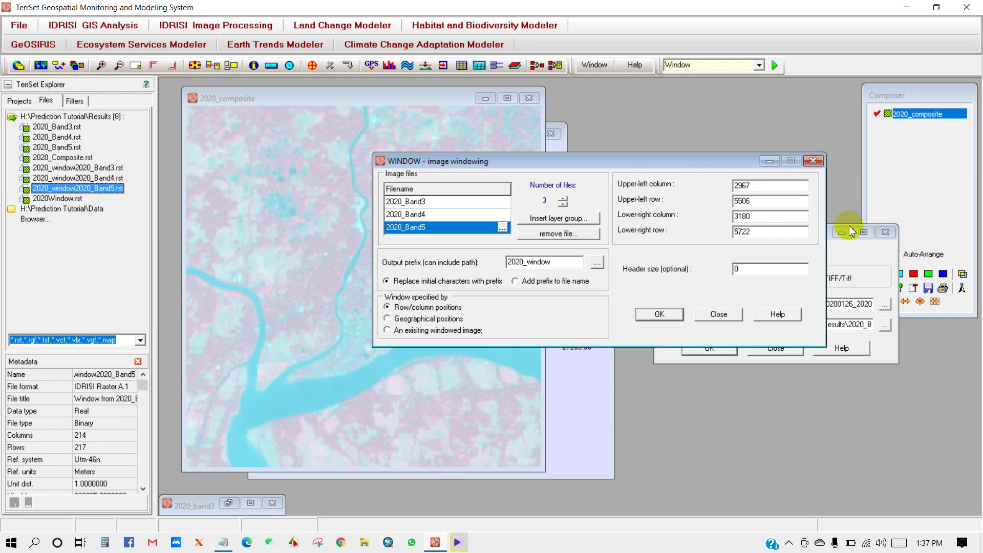
Start a new color composite with 2020_window2020_Band3 as the blue image band
{"action": "left_click", "coordinate": [851, 248]}
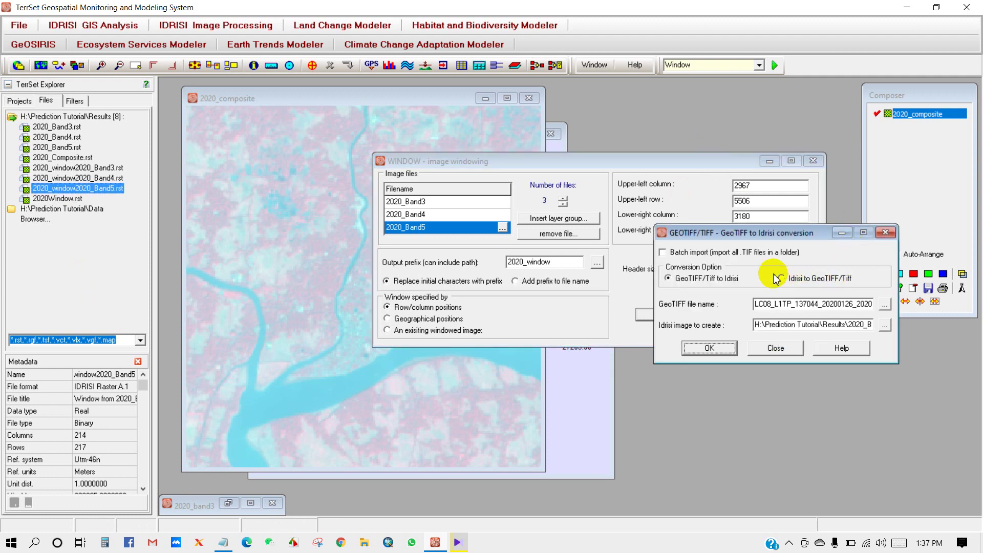
{"action": "left_click", "coordinate": [187, 25]}
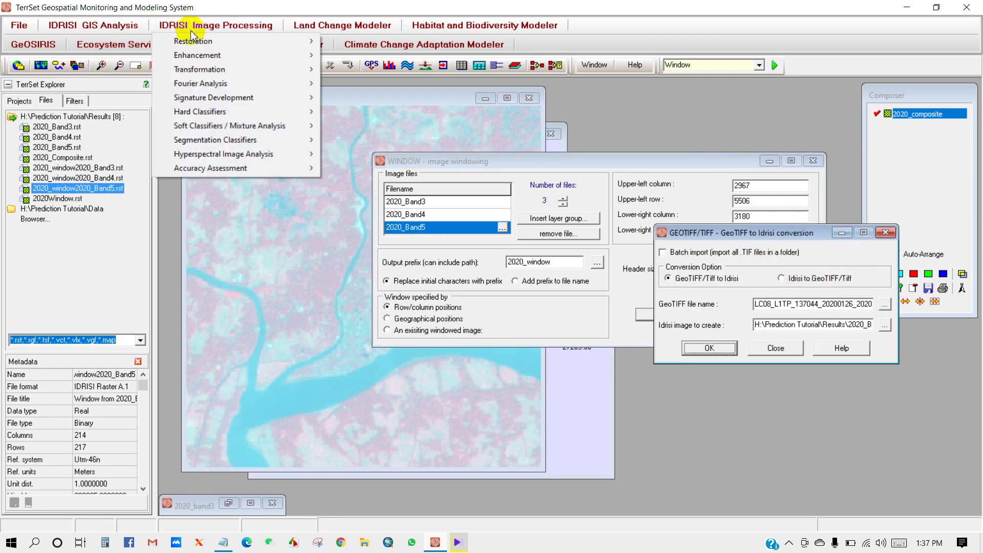
{"action": "mouse_move", "coordinate": [205, 55]}
{"action": "left_click", "coordinate": [360, 69]}
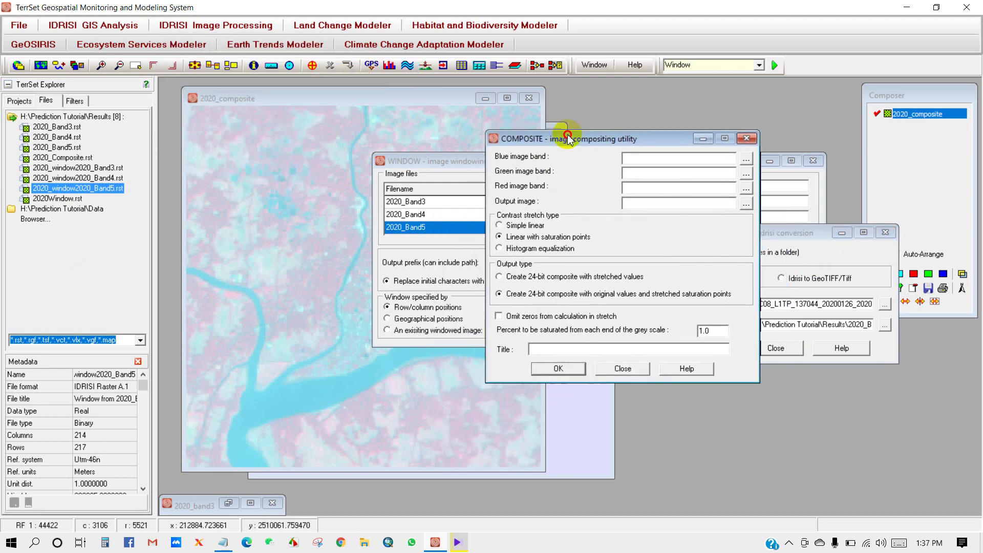
{"action": "left_click", "coordinate": [746, 156]}
{"action": "left_click", "coordinate": [478, 231]}
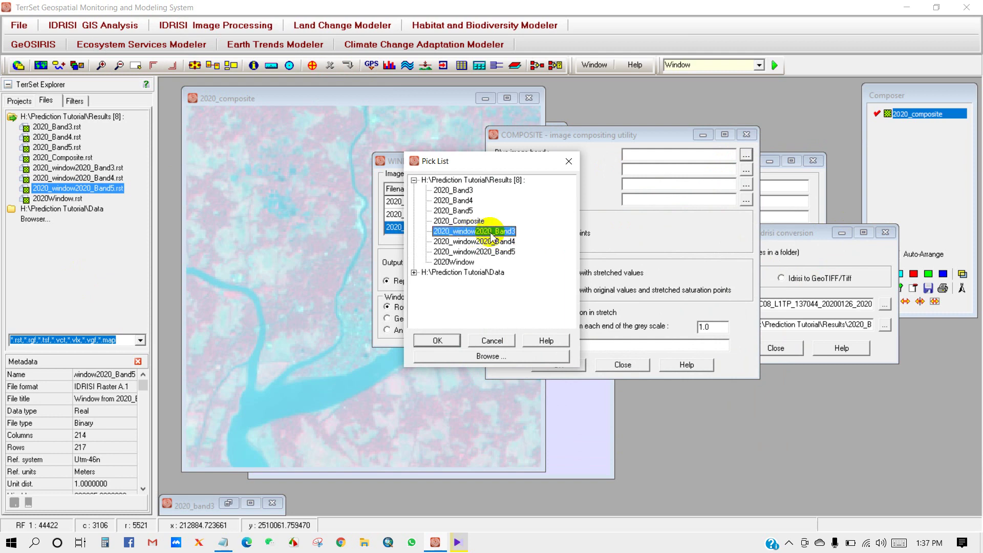
{"action": "left_click", "coordinate": [438, 340]}
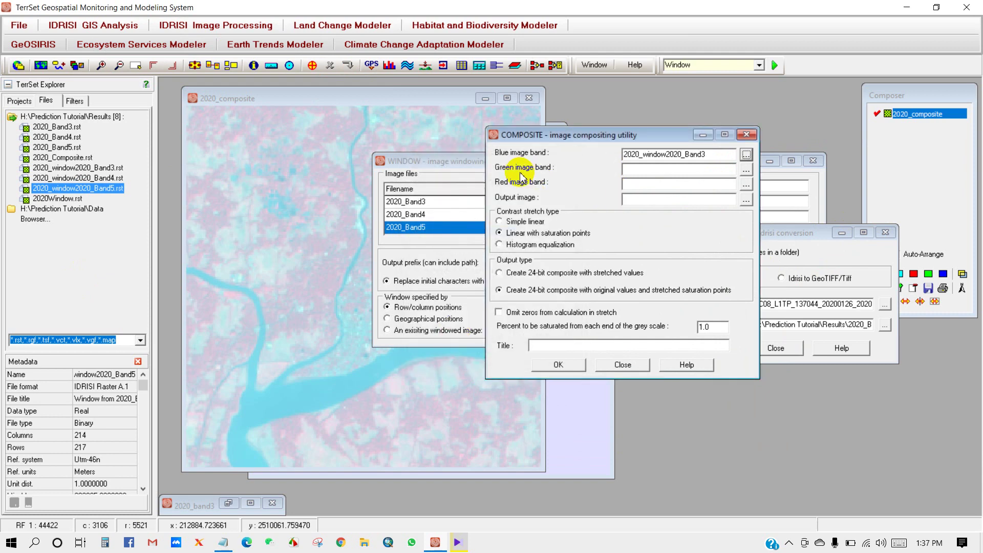
Set the composite's green band to 2020_window2020_Band4 and its red band to 2020_window2020_Band5
{"action": "left_click", "coordinate": [746, 171]}
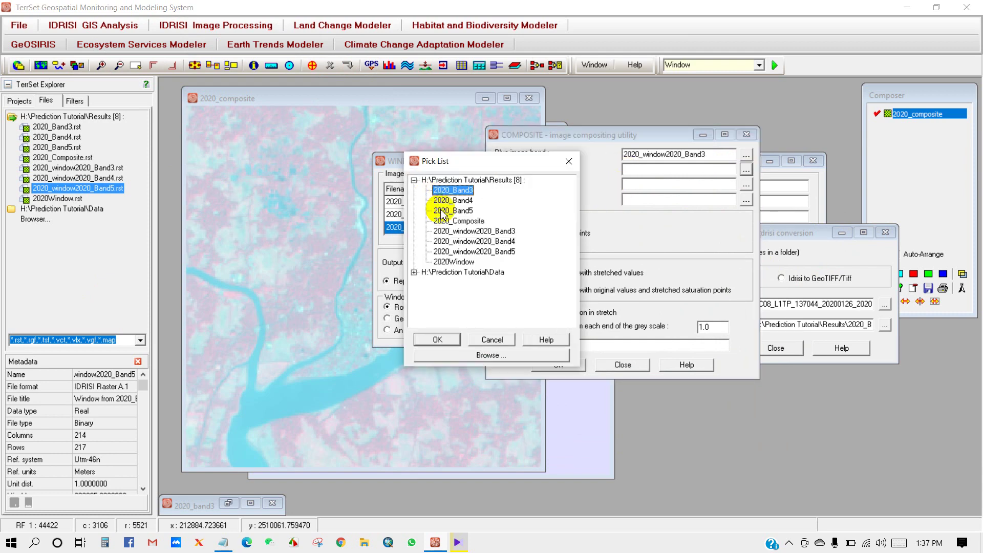
{"action": "left_click", "coordinate": [498, 242]}
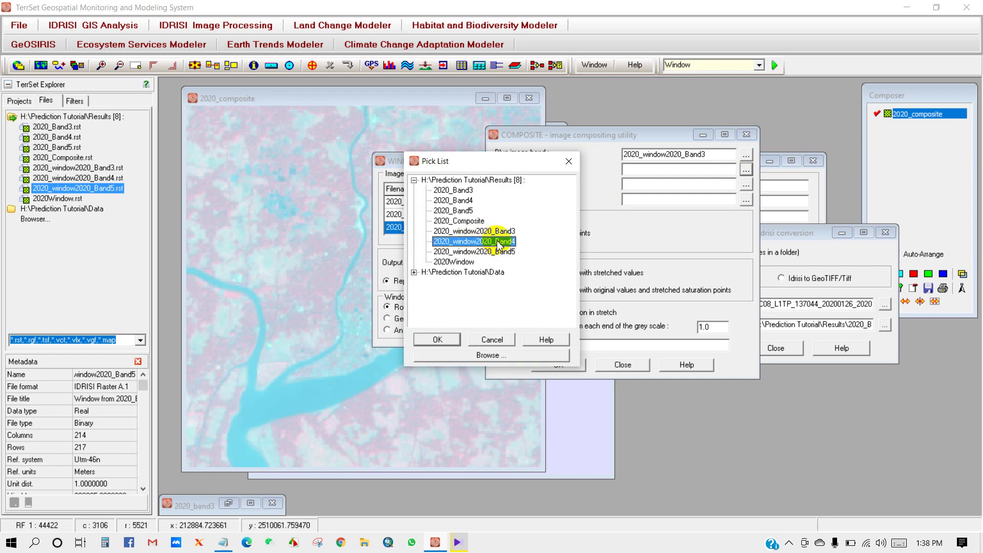
{"action": "left_click", "coordinate": [438, 339]}
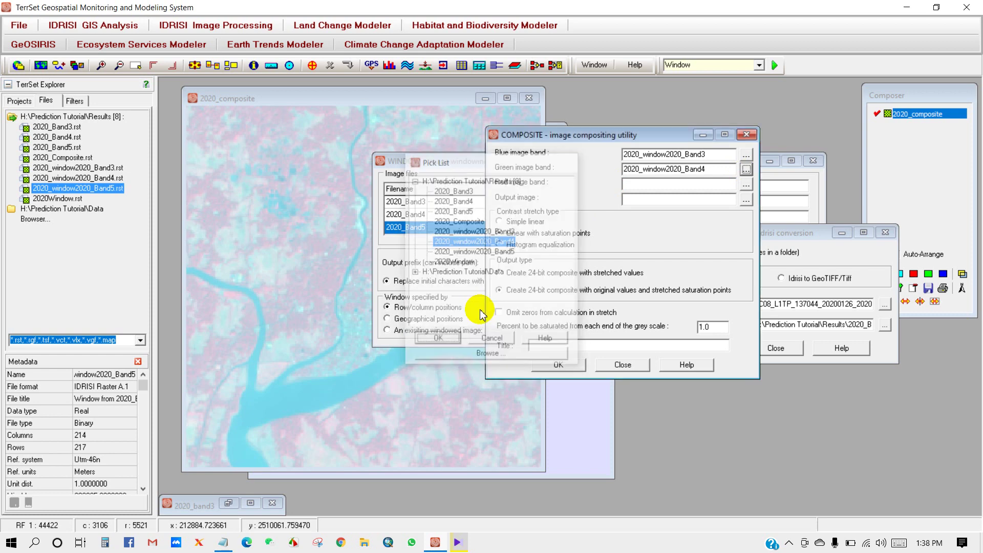
{"action": "left_click", "coordinate": [746, 185]}
{"action": "left_click", "coordinate": [494, 252]}
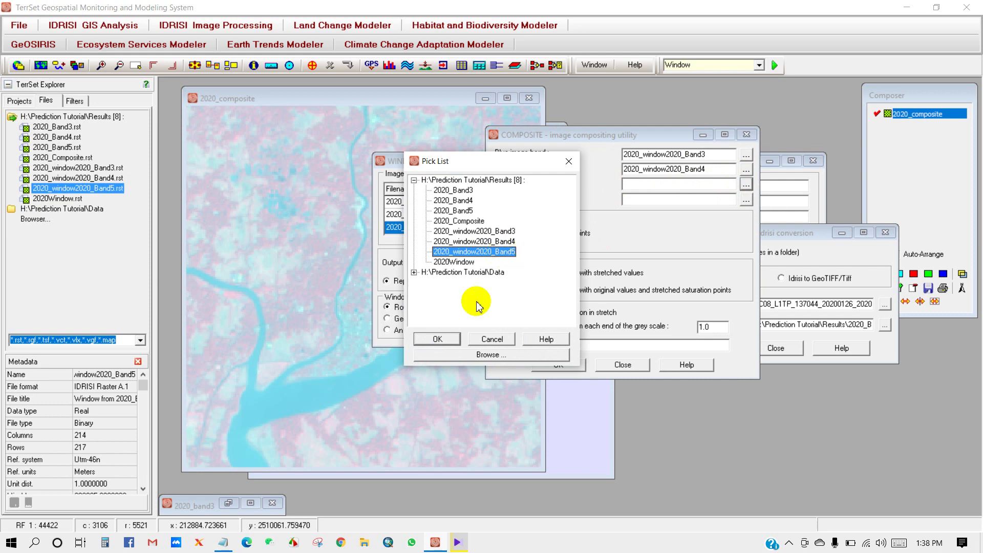
{"action": "left_click", "coordinate": [438, 339]}
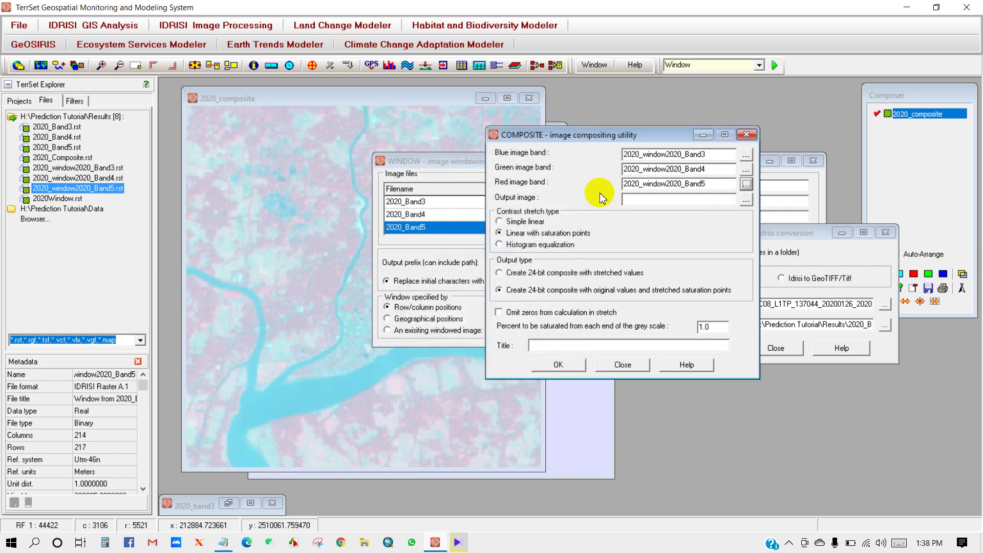
Name the output image 2020_window_composite and create the composite
{"action": "left_click", "coordinate": [643, 200]}
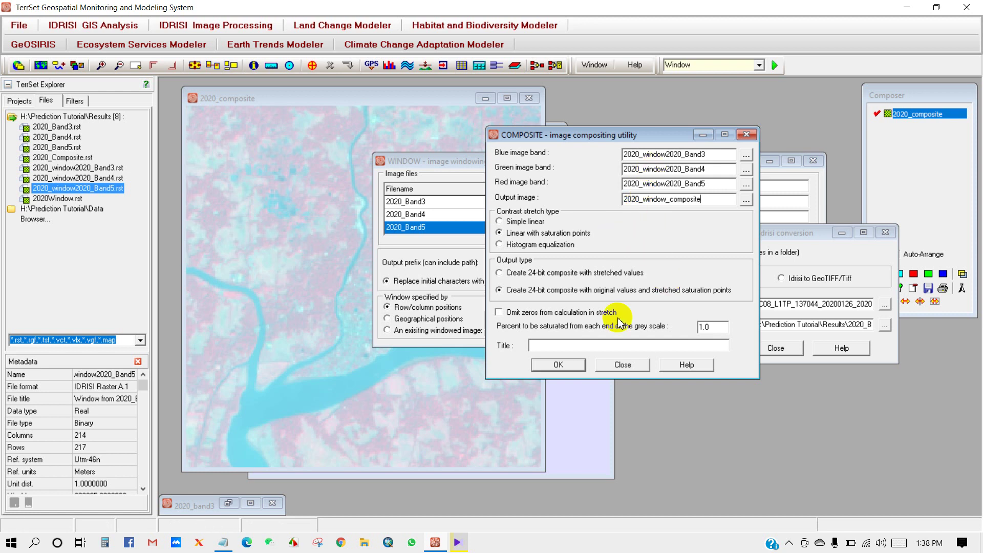
{"action": "left_click", "coordinate": [558, 366]}
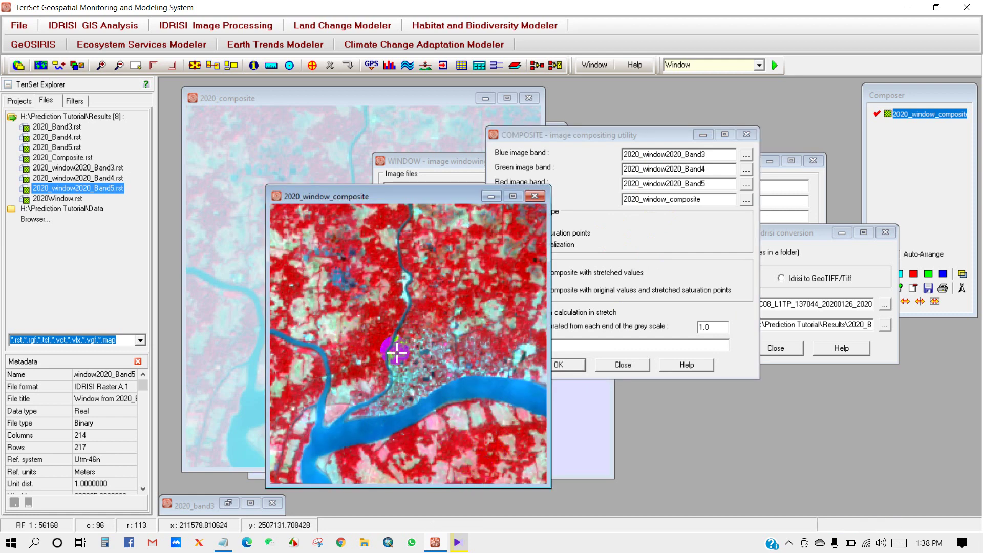
{"action": "left_click_drag", "start_coordinate": [387, 195], "coordinate": [439, 104]}
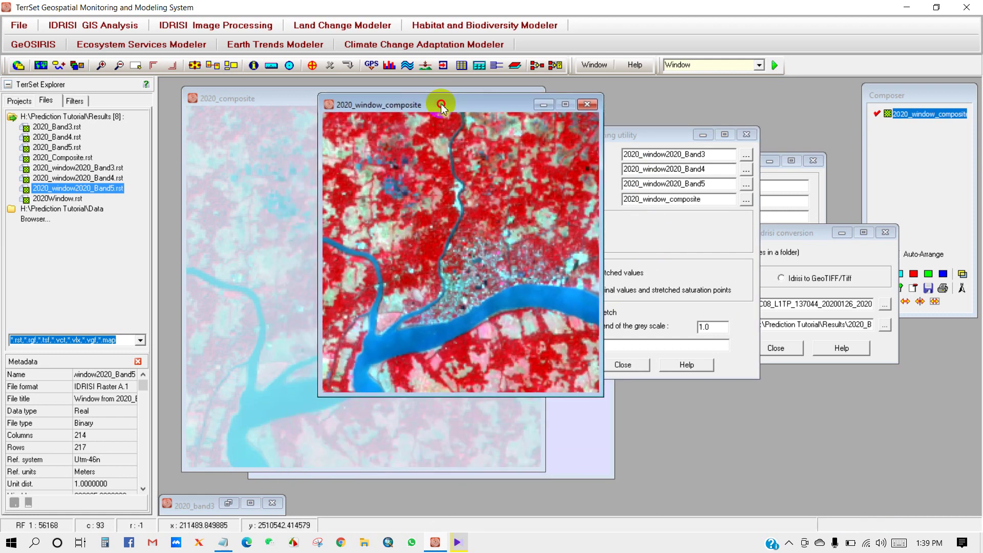
Enlarge the map window of the windowed composite so the study area displays bigger
{"action": "scroll", "coordinate": [461, 253], "scroll_direction": "down", "scroll_amount": 1}
{"action": "scroll", "coordinate": [461, 255], "scroll_direction": "up", "scroll_amount": 1}
{"action": "scroll", "coordinate": [462, 257], "scroll_direction": "down", "scroll_amount": 1}
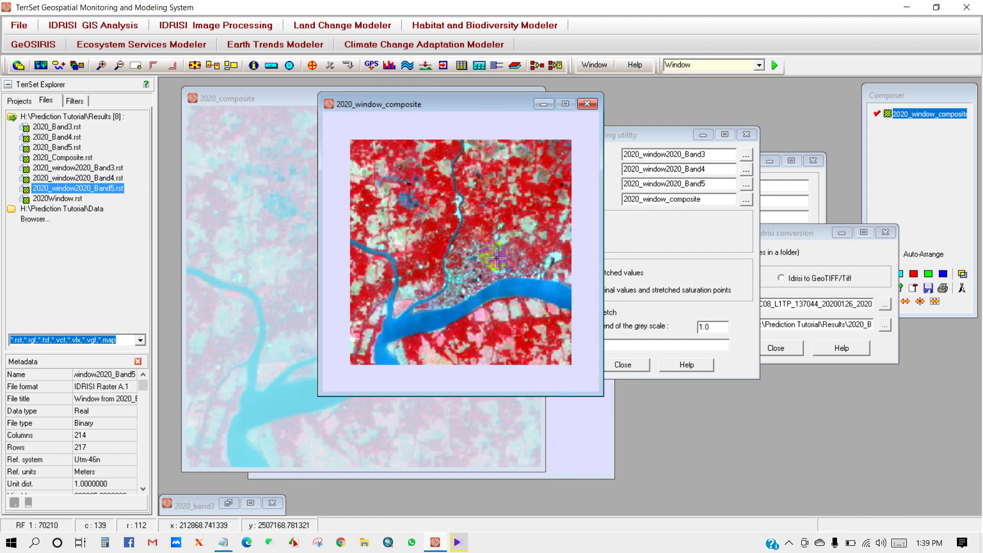
{"action": "scroll", "coordinate": [495, 259], "scroll_direction": "up", "scroll_amount": 1}
{"action": "scroll", "coordinate": [494, 259], "scroll_direction": "down", "scroll_amount": 1}
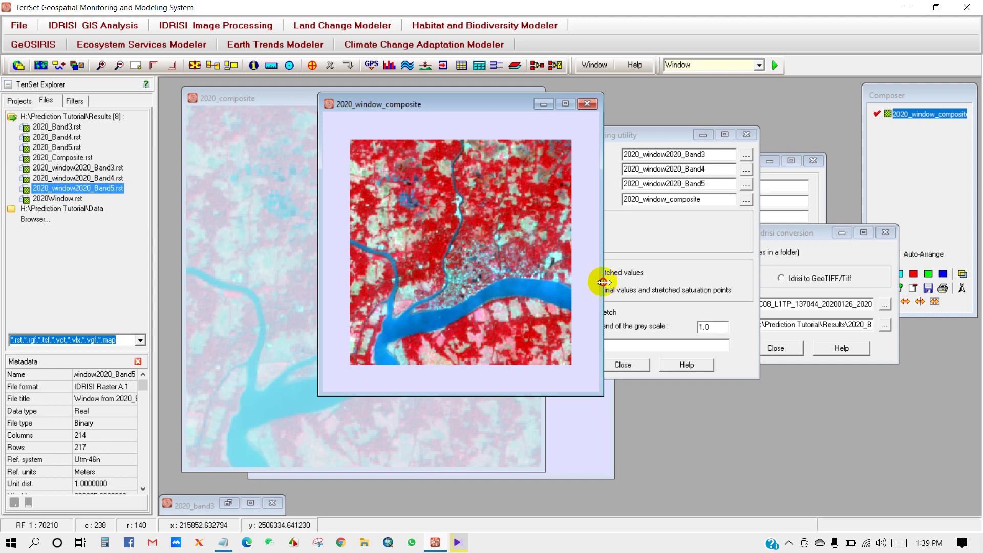
{"action": "left_click_drag", "start_coordinate": [604, 283], "coordinate": [690, 282]}
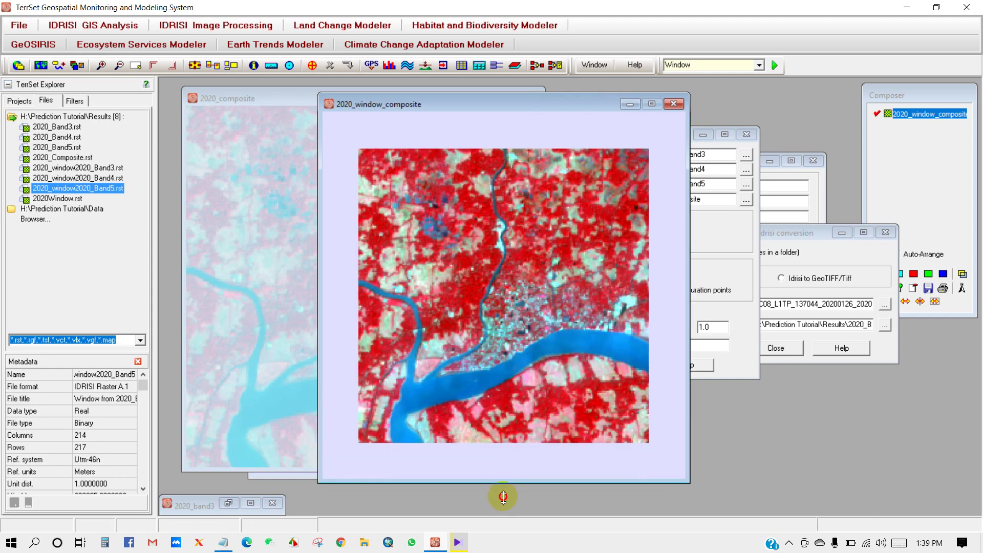
{"action": "left_click_drag", "start_coordinate": [504, 495], "coordinate": [503, 468]}
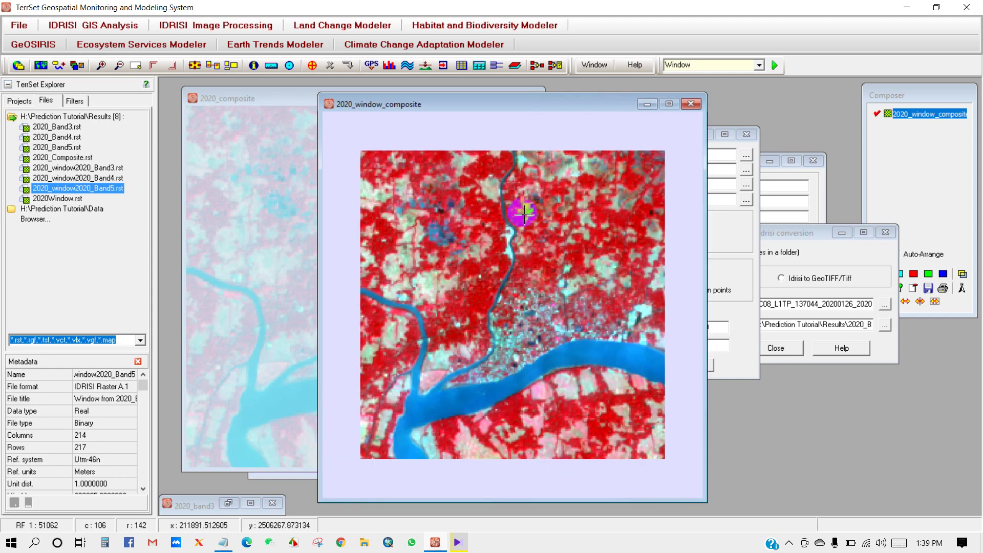
Place 2020_composite and 2020_window_composite side by side and compare their extent and colors around the river and town
{"action": "left_click_drag", "start_coordinate": [492, 105], "coordinate": [475, 88]}
{"action": "left_click_drag", "start_coordinate": [382, 88], "coordinate": [556, 93]}
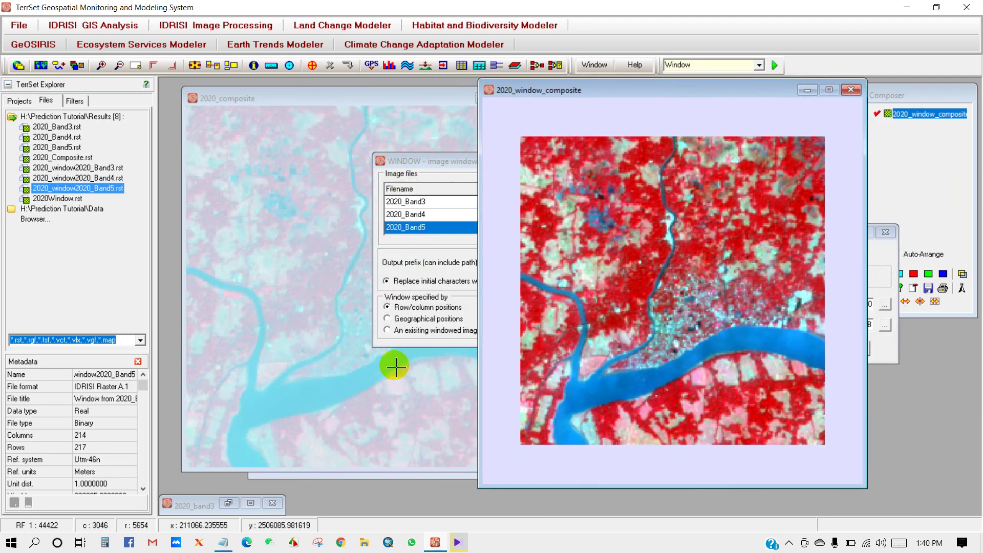
{"action": "left_click_drag", "start_coordinate": [415, 97], "coordinate": [365, 93]}
{"action": "left_click_drag", "start_coordinate": [558, 92], "coordinate": [597, 92]}
{"action": "mouse_move", "coordinate": [316, 95]}
{"action": "left_mouse_down"}
{"action": "mouse_move", "coordinate": [338, 93]}
{"action": "mouse_move", "coordinate": [323, 95]}
{"action": "left_mouse_up"}
{"action": "left_click_drag", "start_coordinate": [608, 94], "coordinate": [619, 93]}
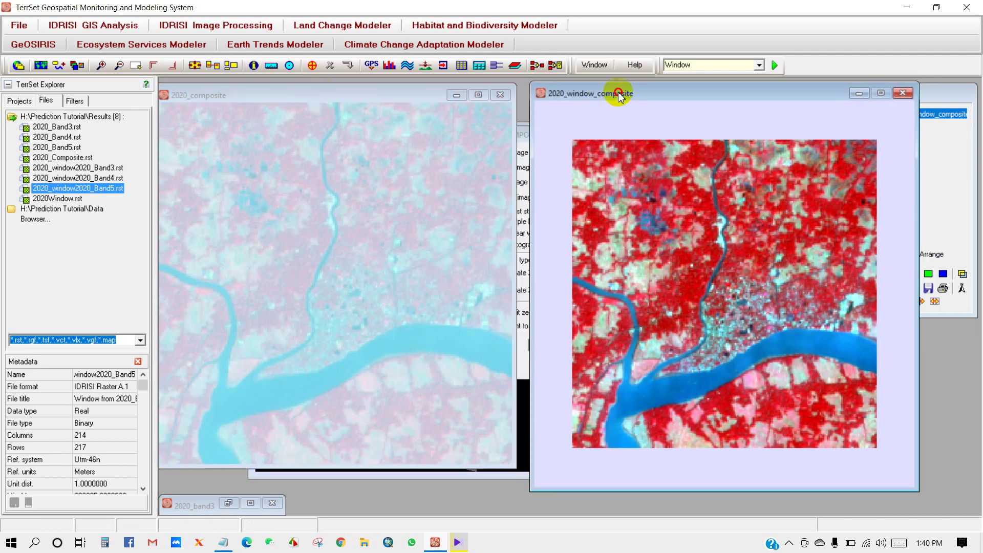
{"action": "scroll", "coordinate": [678, 281], "scroll_direction": "up", "scroll_amount": 1}
{"action": "scroll", "coordinate": [678, 281], "scroll_direction": "down", "scroll_amount": 1}
{"action": "left_click", "coordinate": [317, 272]}
{"action": "scroll", "coordinate": [317, 272], "scroll_direction": "down", "scroll_amount": 2}
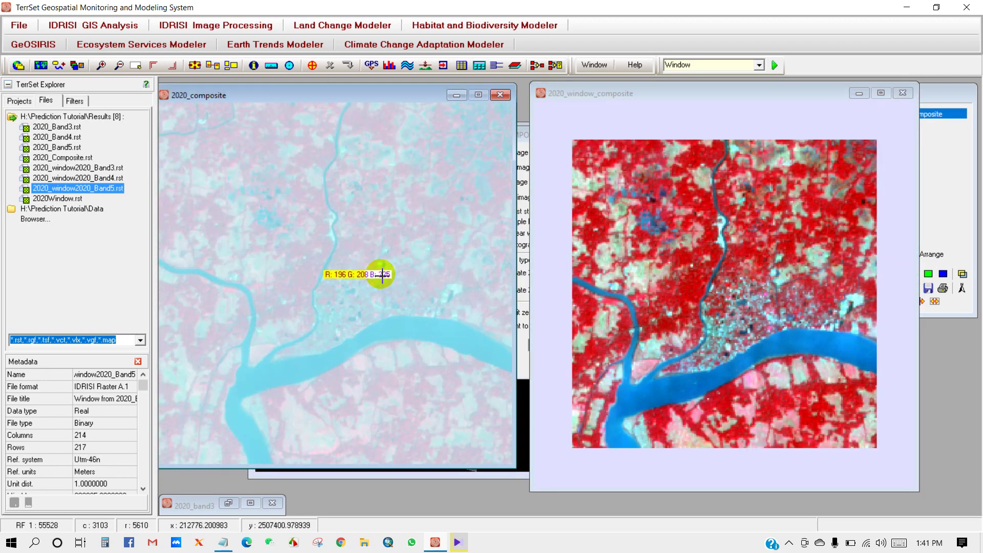
{"action": "scroll", "coordinate": [380, 274], "scroll_direction": "up", "scroll_amount": 2}
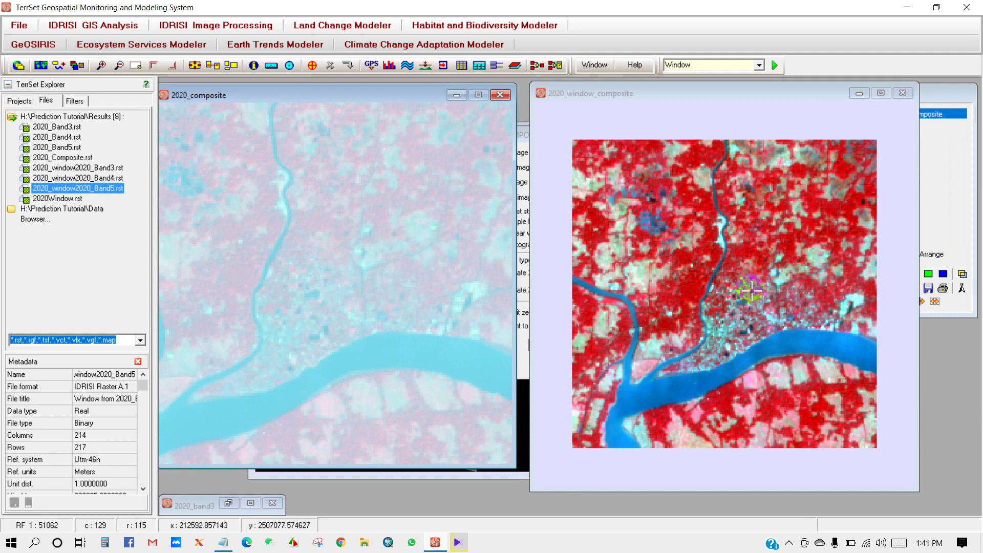
{"action": "left_click", "coordinate": [694, 285]}
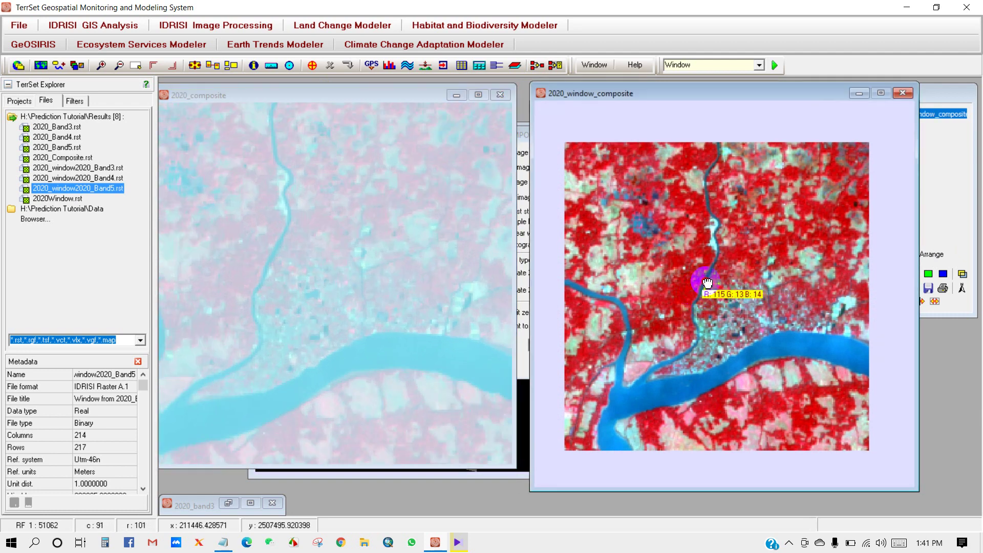
Set up digitizing on the windowed composite for a polygon layer named 2020LULC, with symbol file Qual, integer data and ID 1
{"action": "left_click_drag", "start_coordinate": [683, 93], "coordinate": [456, 86]}
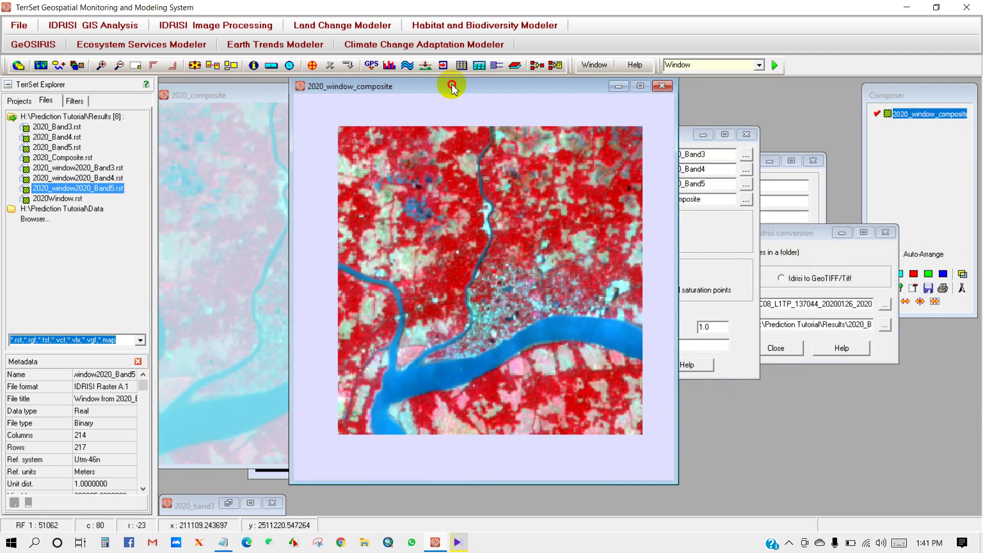
{"action": "left_click", "coordinate": [313, 66]}
{"action": "left_click_drag", "start_coordinate": [546, 267], "coordinate": [573, 153]}
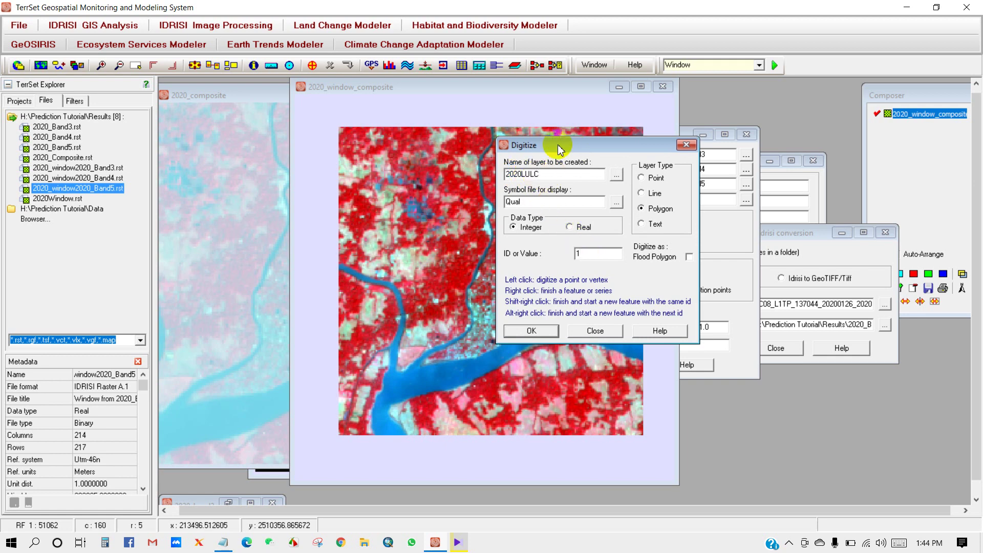
{"action": "left_click_drag", "start_coordinate": [561, 146], "coordinate": [689, 152]}
{"action": "scroll", "coordinate": [506, 305], "scroll_direction": "up", "scroll_amount": 2}
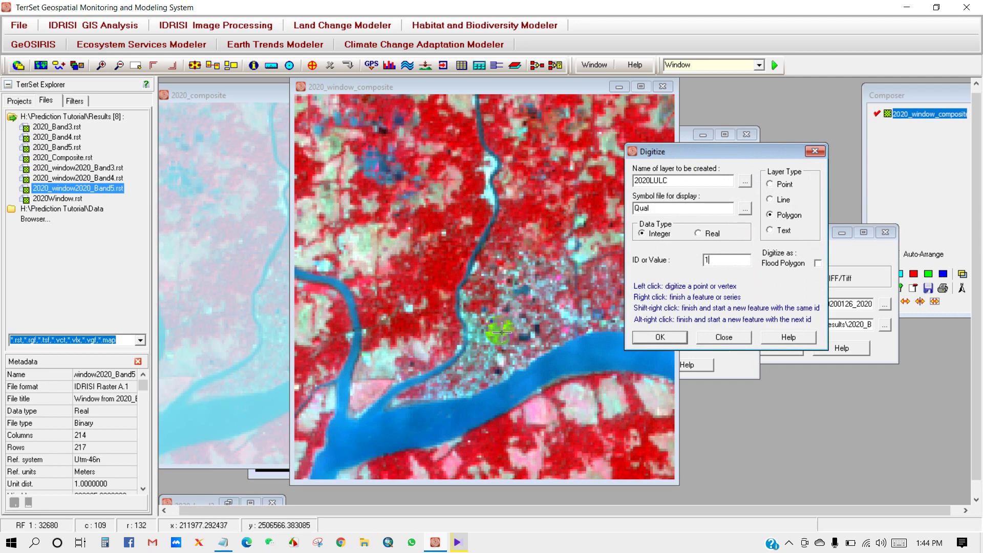
{"action": "left_click", "coordinate": [444, 405]}
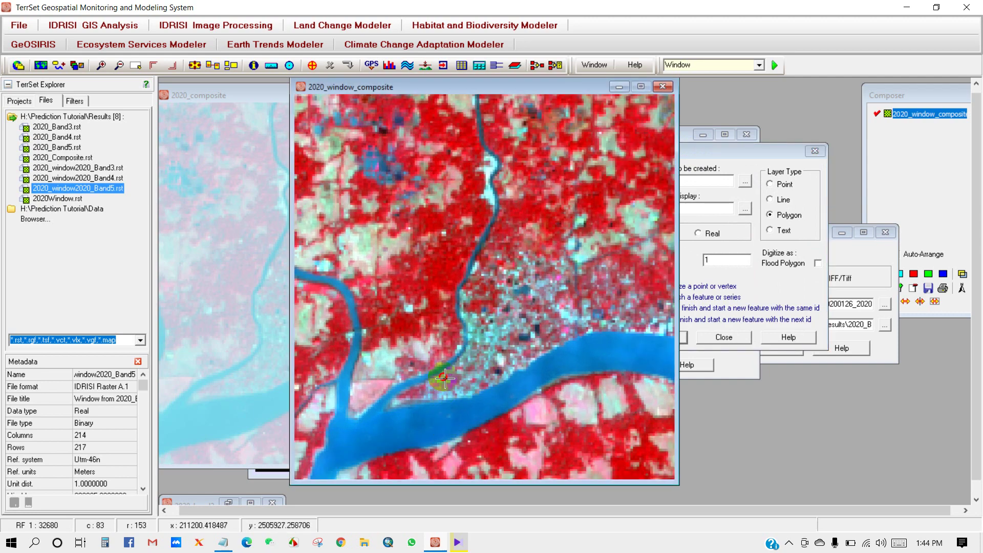
{"action": "scroll", "coordinate": [428, 393], "scroll_direction": "down", "scroll_amount": 1}
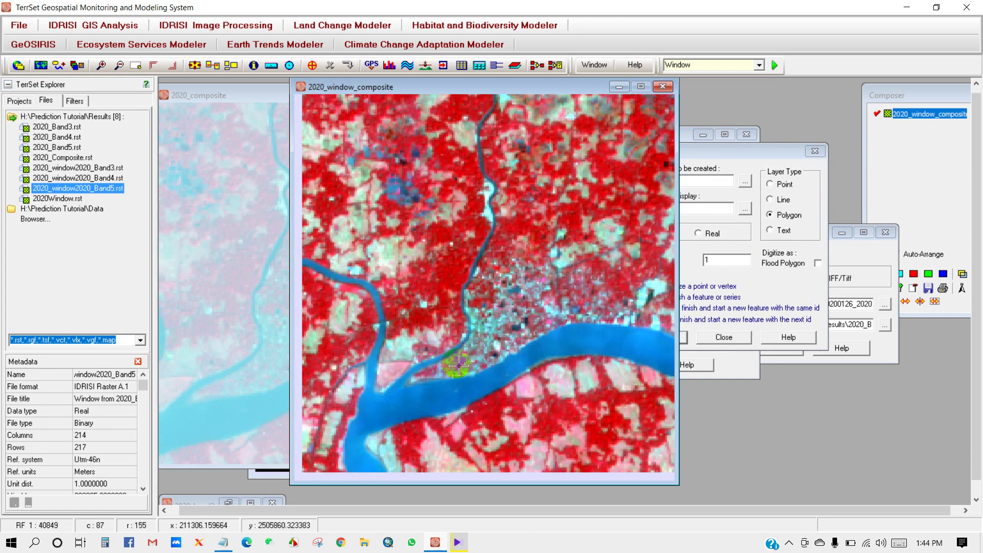
{"action": "scroll", "coordinate": [459, 366], "scroll_direction": "down", "scroll_amount": 1}
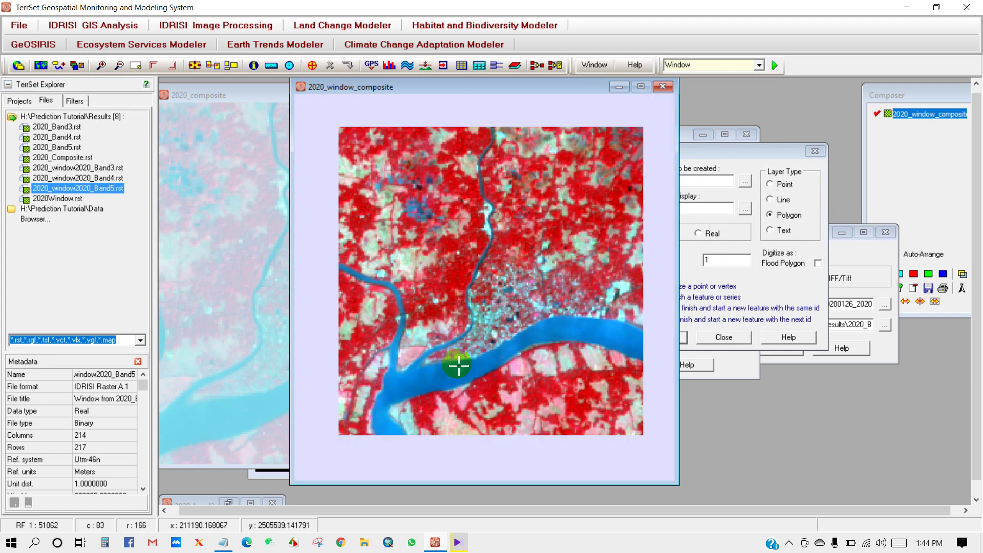
{"action": "left_click", "coordinate": [669, 260]}
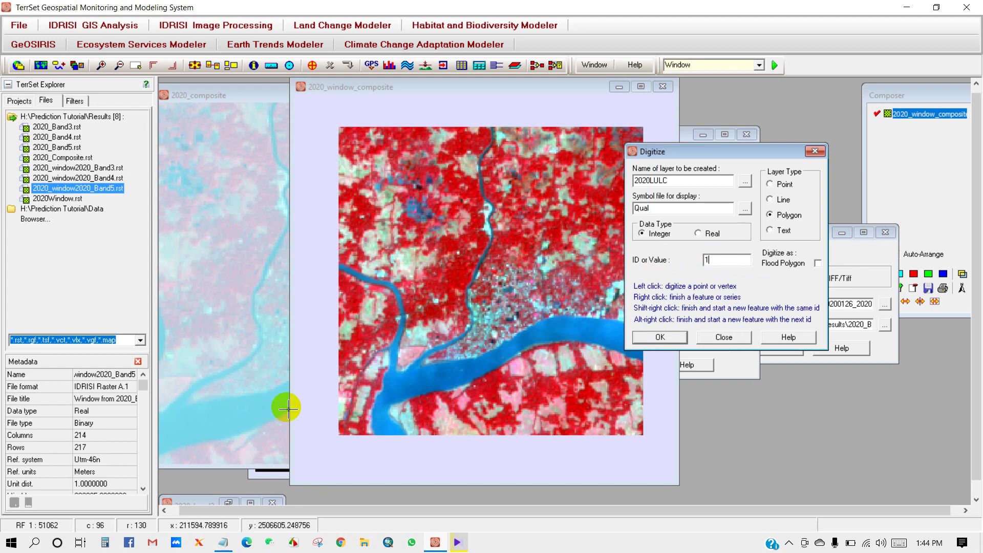
Switch to Notepad and review the ID numbers assigned to the land cover classes
{"action": "left_click", "coordinate": [224, 542]}
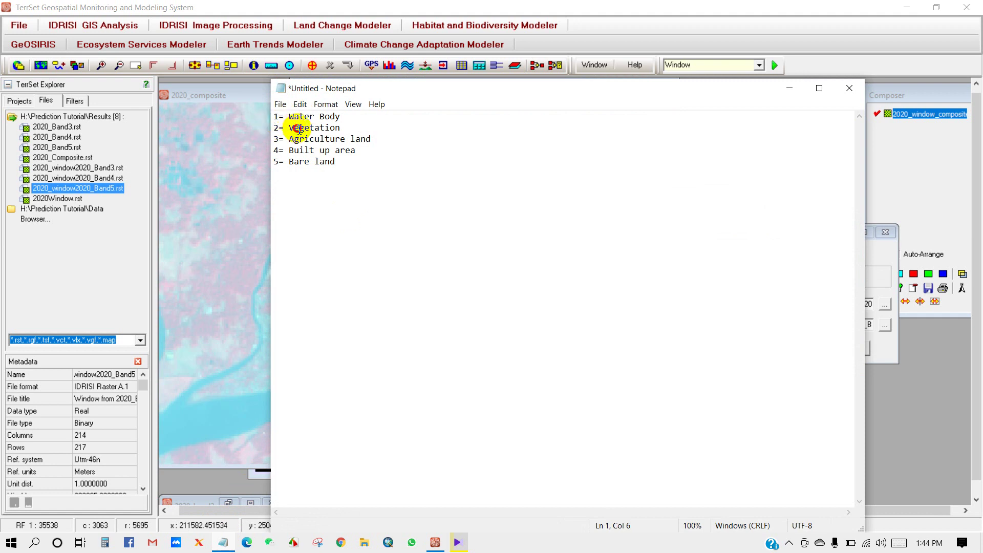
{"action": "left_click", "coordinate": [306, 151]}
{"action": "left_click_drag", "start_coordinate": [322, 167], "coordinate": [274, 115]}
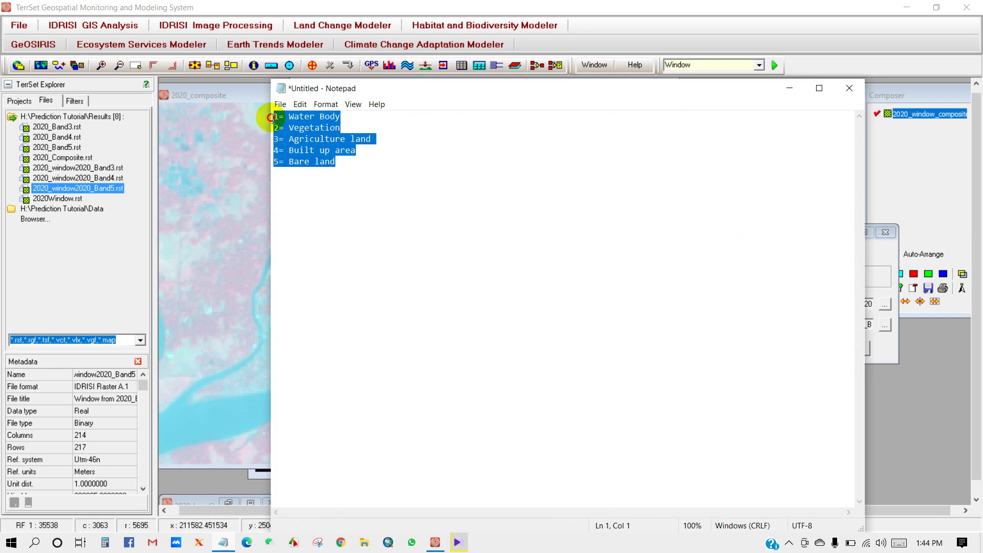
{"action": "left_click", "coordinate": [295, 129]}
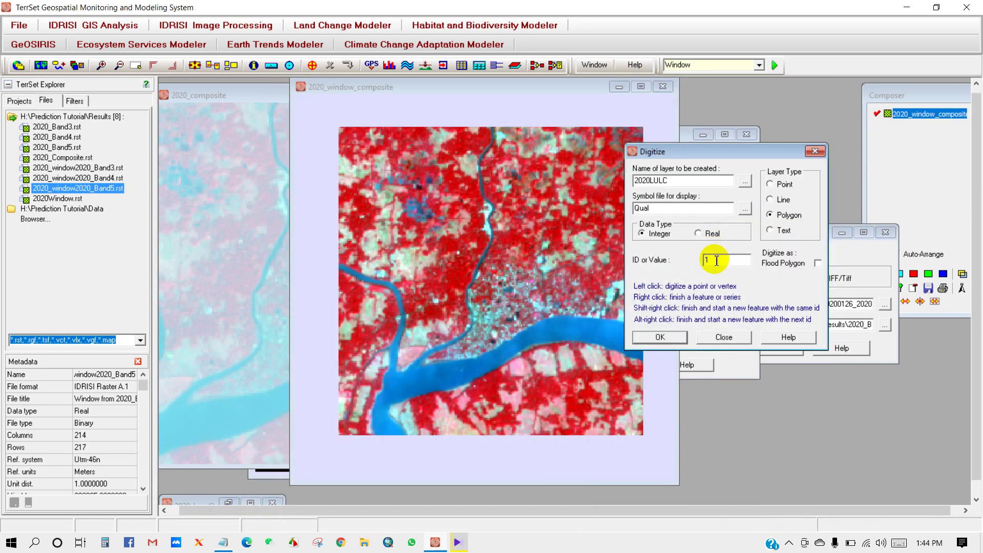
Digitize a water body training polygon with ID 1 inside the main river, just east of the confluence
{"action": "left_click", "coordinate": [661, 338]}
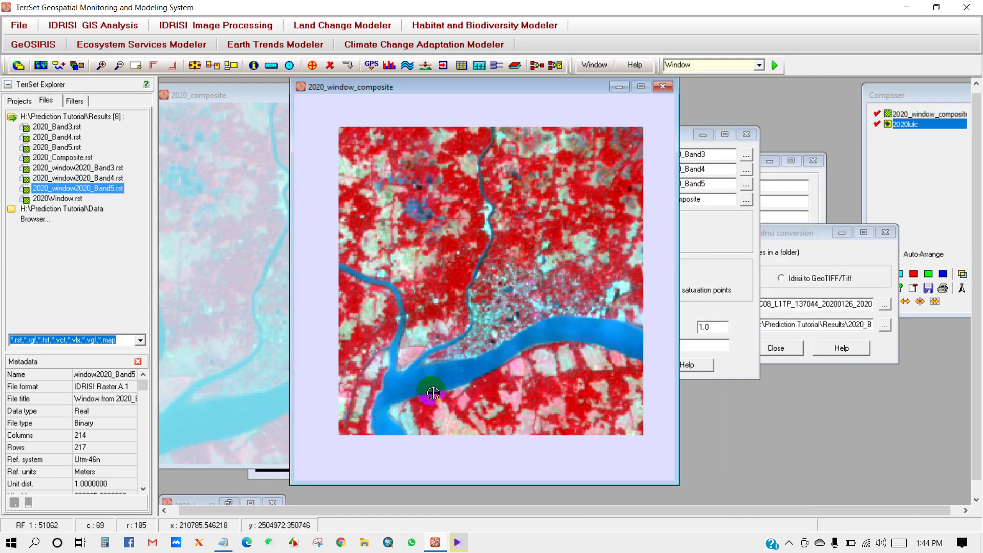
{"action": "left_click", "coordinate": [397, 381]}
{"action": "left_click", "coordinate": [479, 363]}
{"action": "left_click", "coordinate": [474, 372]}
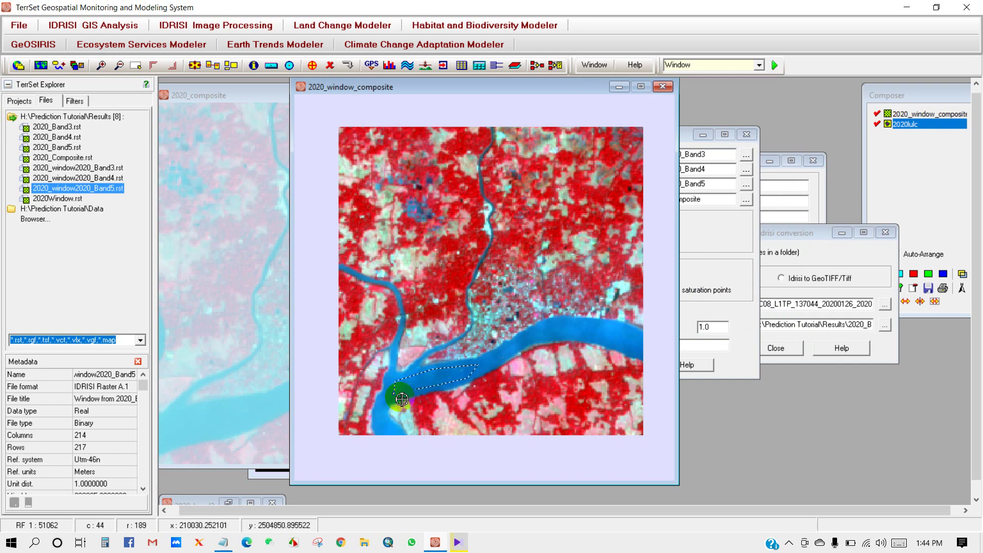
{"action": "right_click", "coordinate": [396, 396]}
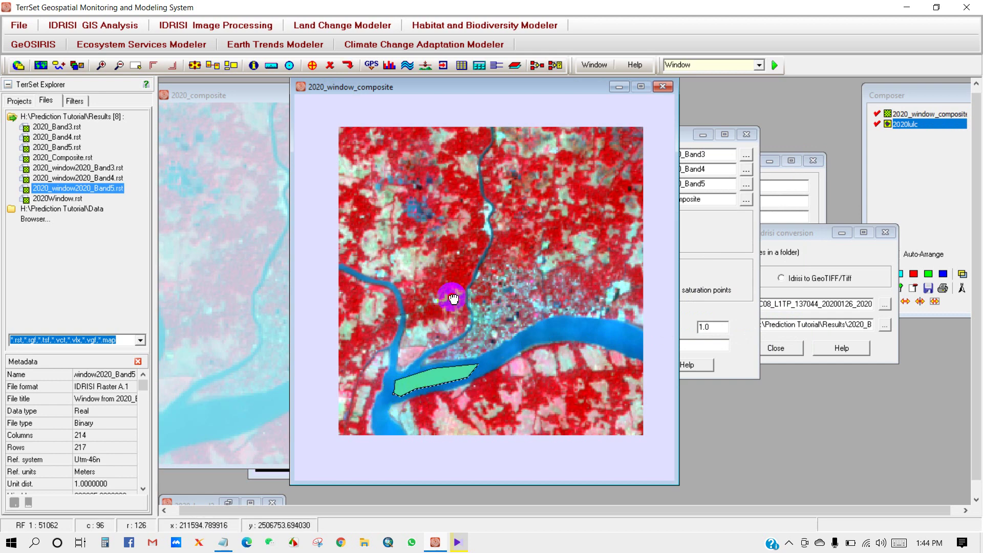
Add a water body training polygon with ID 1 to the active vector layer, inside the main river's eastern bend south of the town
{"action": "scroll", "coordinate": [468, 276], "scroll_direction": "up", "scroll_amount": 3}
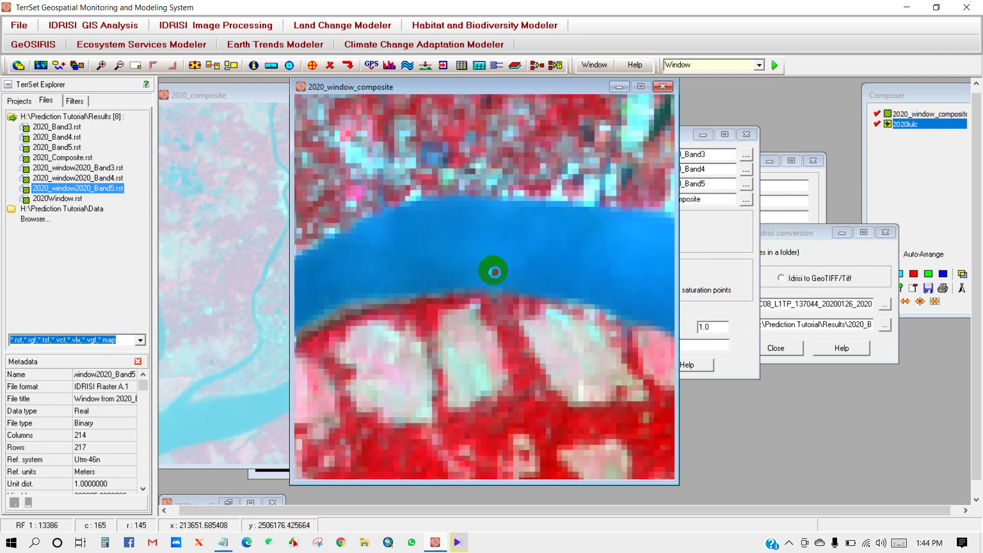
{"action": "scroll", "coordinate": [496, 272], "scroll_direction": "up", "scroll_amount": 1}
{"action": "left_click", "coordinate": [312, 67]}
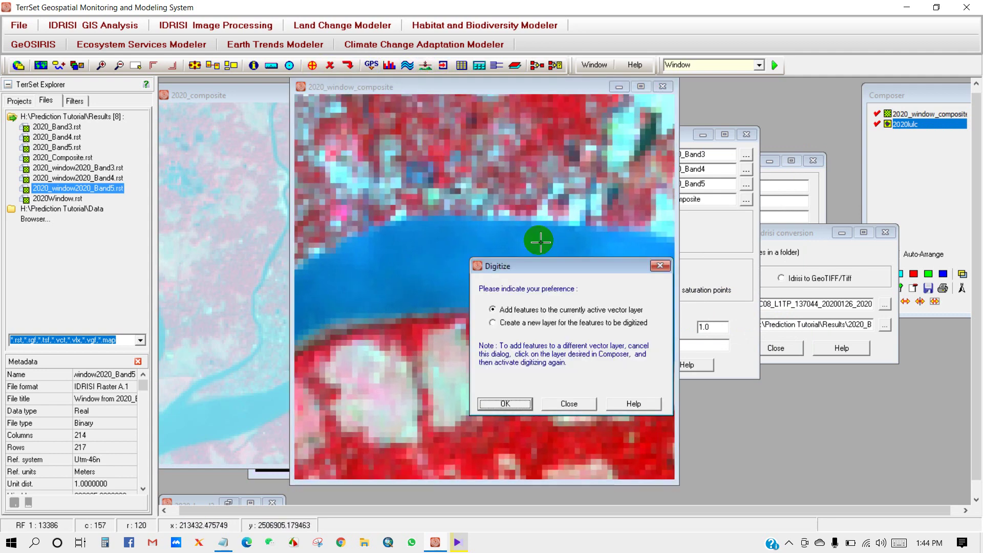
{"action": "left_click_drag", "start_coordinate": [533, 261], "coordinate": [621, 148]}
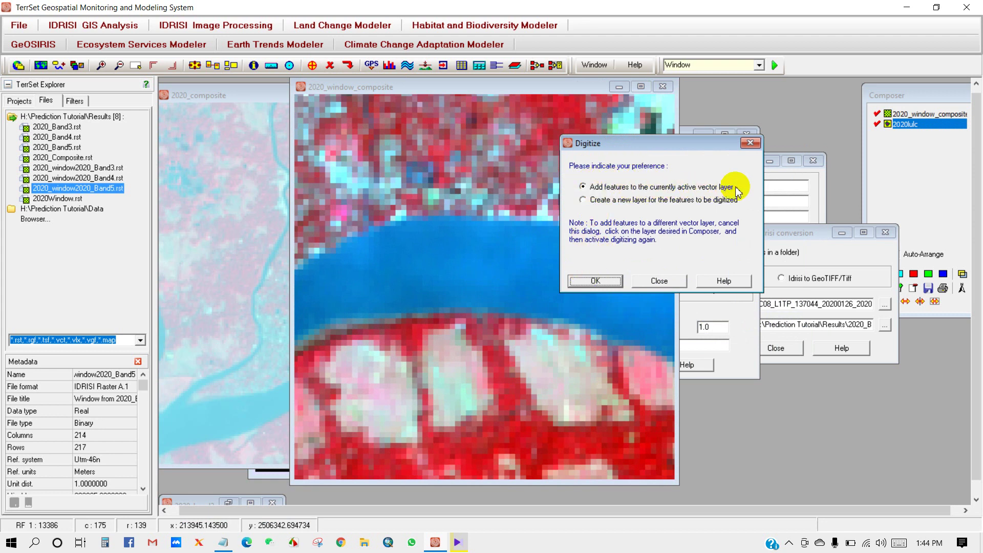
{"action": "left_click", "coordinate": [594, 283]}
{"action": "double_click", "coordinate": [647, 252]}
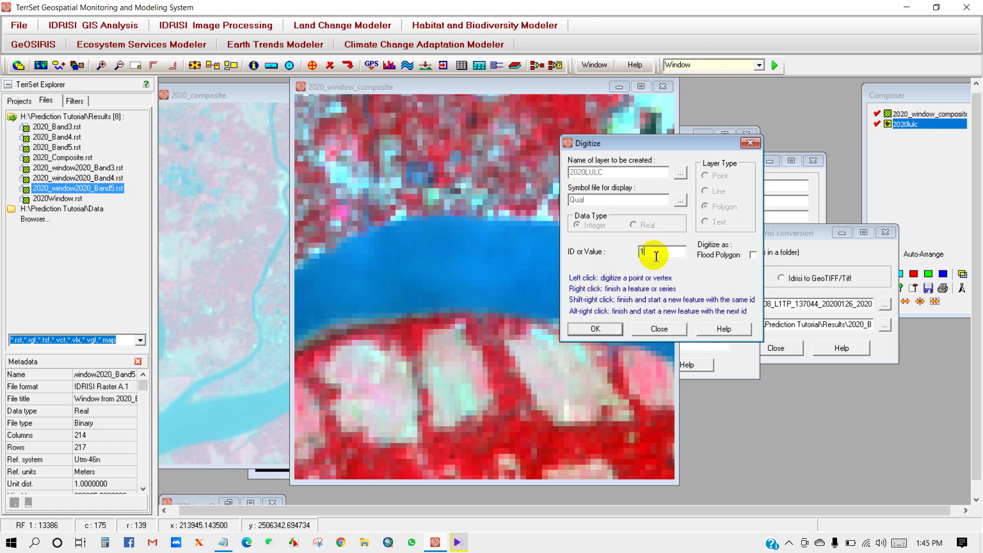
{"action": "left_click", "coordinate": [596, 328]}
{"action": "left_click", "coordinate": [370, 292]}
{"action": "left_click", "coordinate": [389, 233]}
{"action": "left_click", "coordinate": [635, 254]}
{"action": "left_click", "coordinate": [654, 299]}
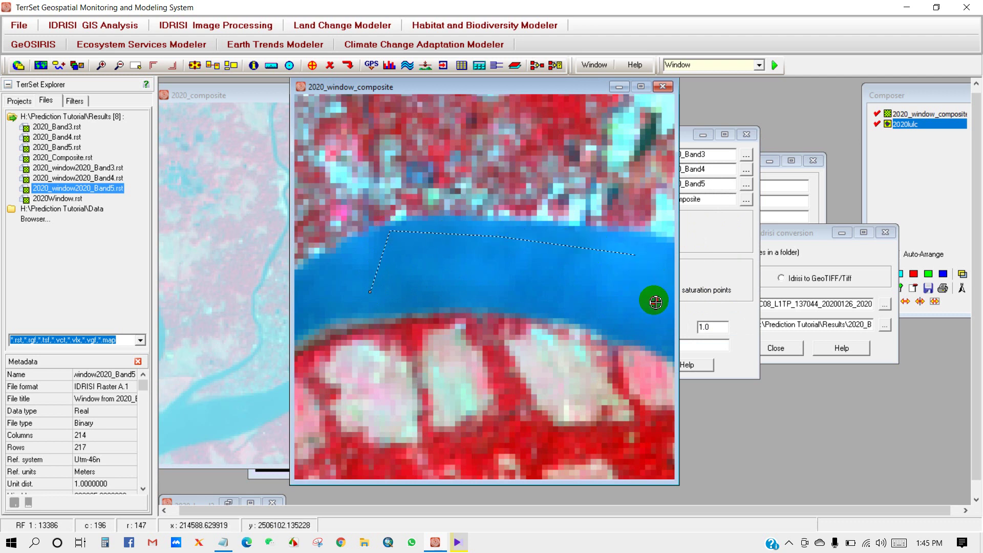
{"action": "left_click", "coordinate": [634, 327]}
{"action": "left_click", "coordinate": [524, 290]}
{"action": "left_click", "coordinate": [371, 294]}
{"action": "right_click", "coordinate": [455, 270]}
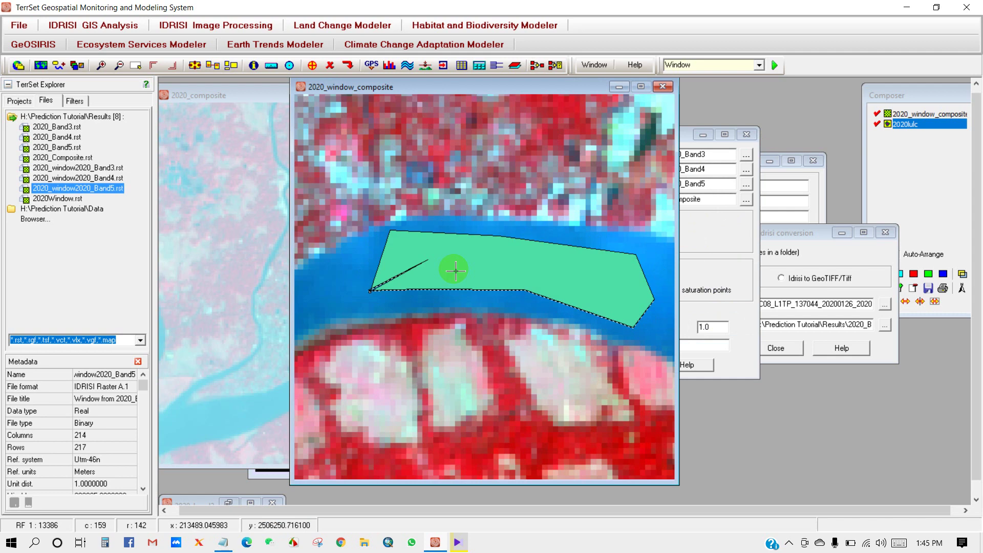
Digitize a small water body polygon with ID 1 in the active layer, over the blue patch northwest of the town
{"action": "scroll", "coordinate": [466, 267], "scroll_direction": "down", "scroll_amount": 6}
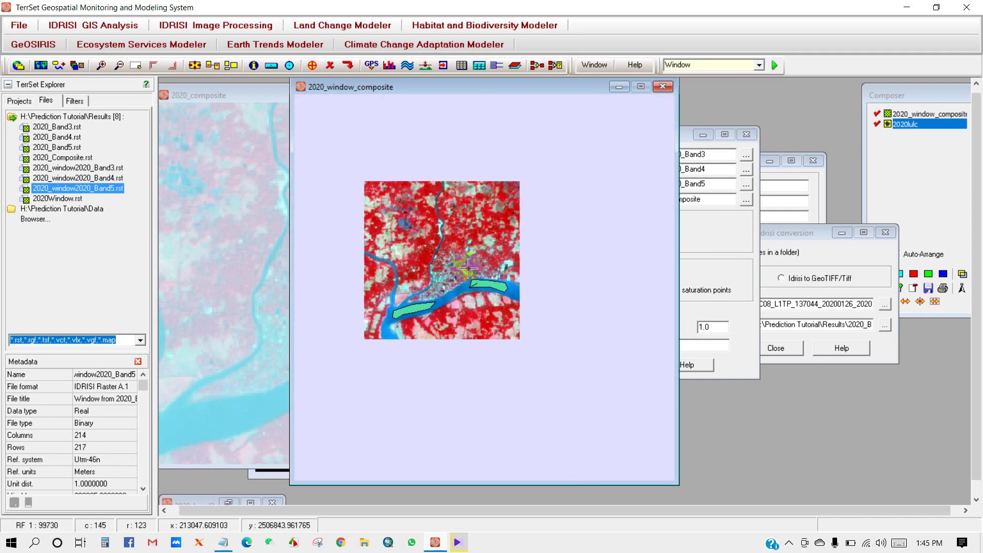
{"action": "scroll", "coordinate": [463, 264], "scroll_direction": "up", "scroll_amount": 3}
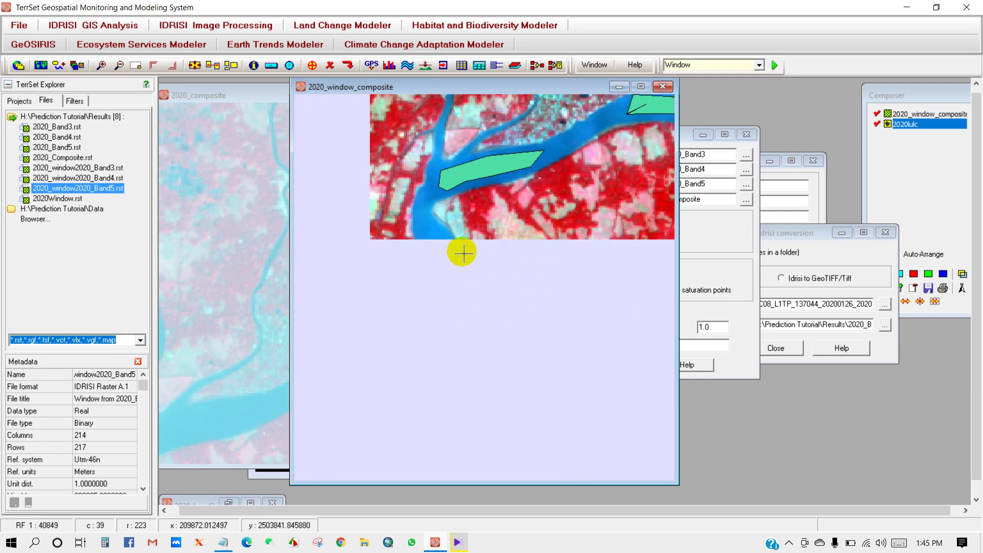
{"action": "left_click_drag", "start_coordinate": [477, 172], "coordinate": [505, 265]}
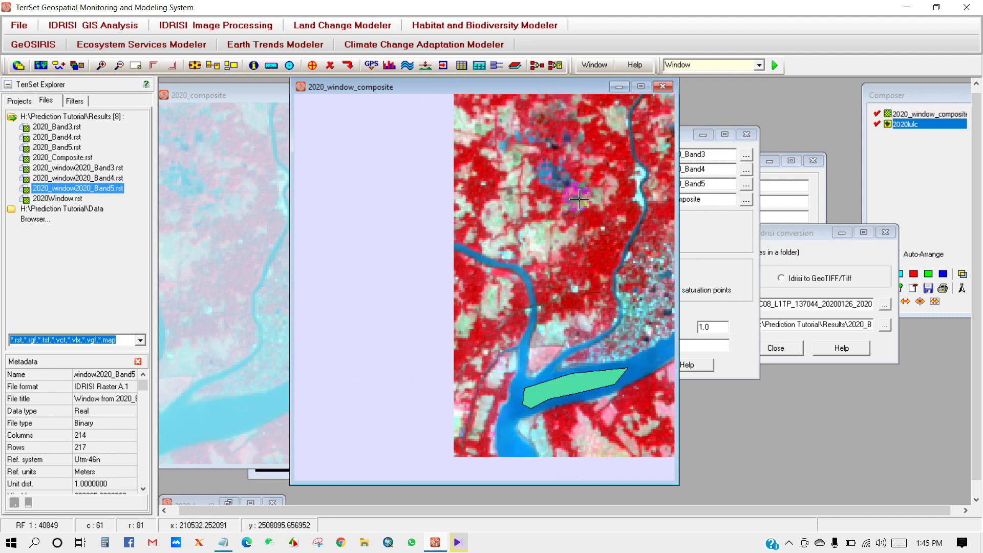
{"action": "left_click_drag", "start_coordinate": [579, 200], "coordinate": [432, 317]}
{"action": "scroll", "coordinate": [413, 314], "scroll_direction": "up", "scroll_amount": 5}
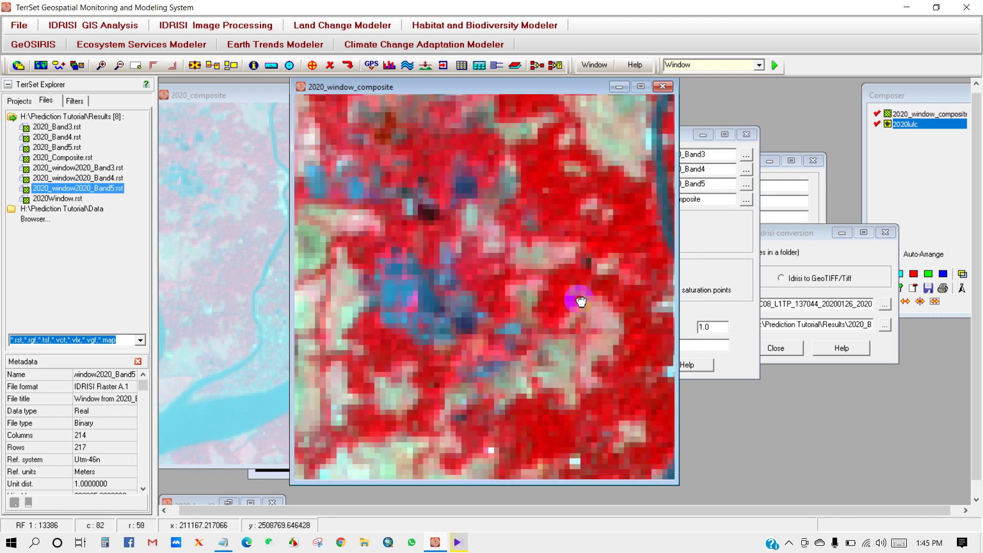
{"action": "scroll", "coordinate": [466, 307], "scroll_direction": "up", "scroll_amount": 2}
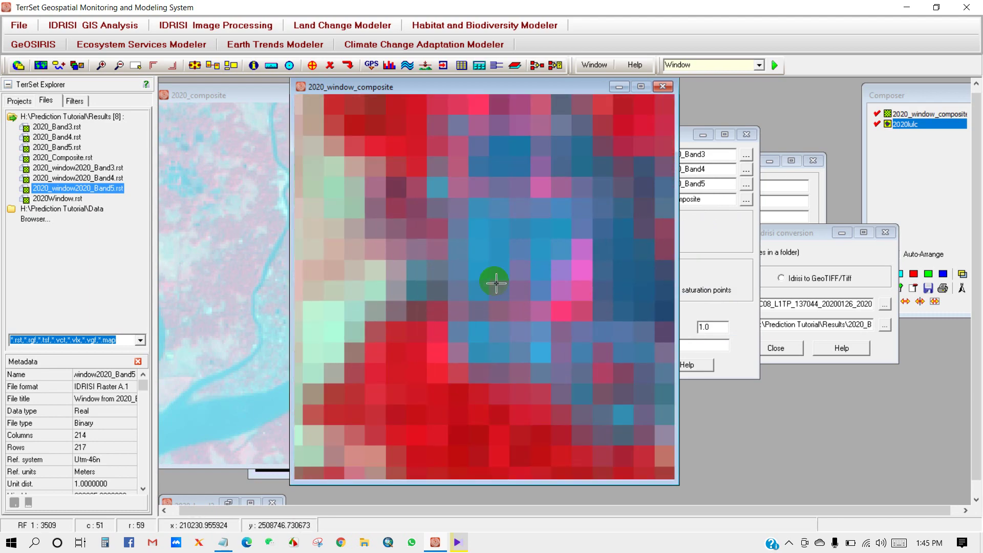
{"action": "left_click_drag", "start_coordinate": [493, 276], "coordinate": [488, 299]}
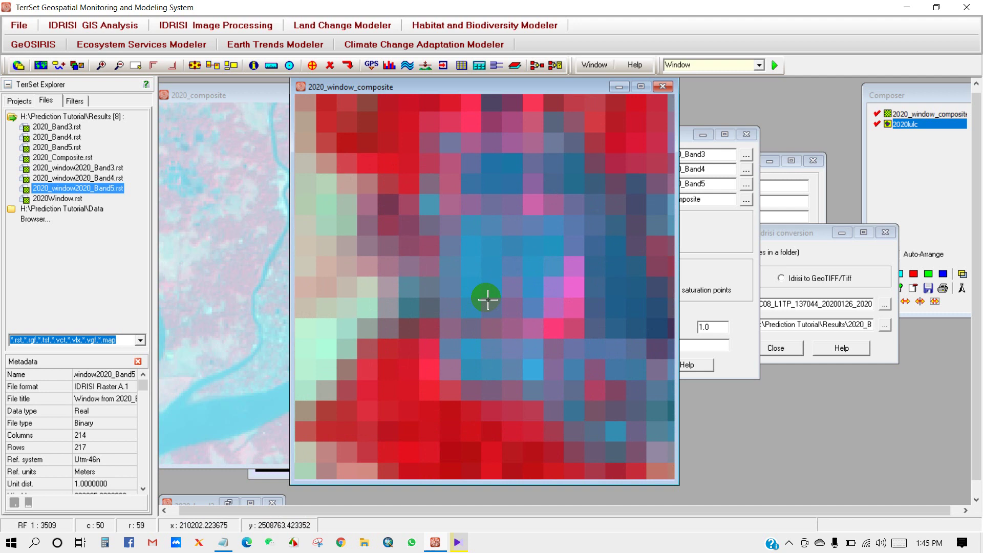
{"action": "left_click", "coordinate": [313, 66]}
{"action": "left_click", "coordinate": [505, 404]}
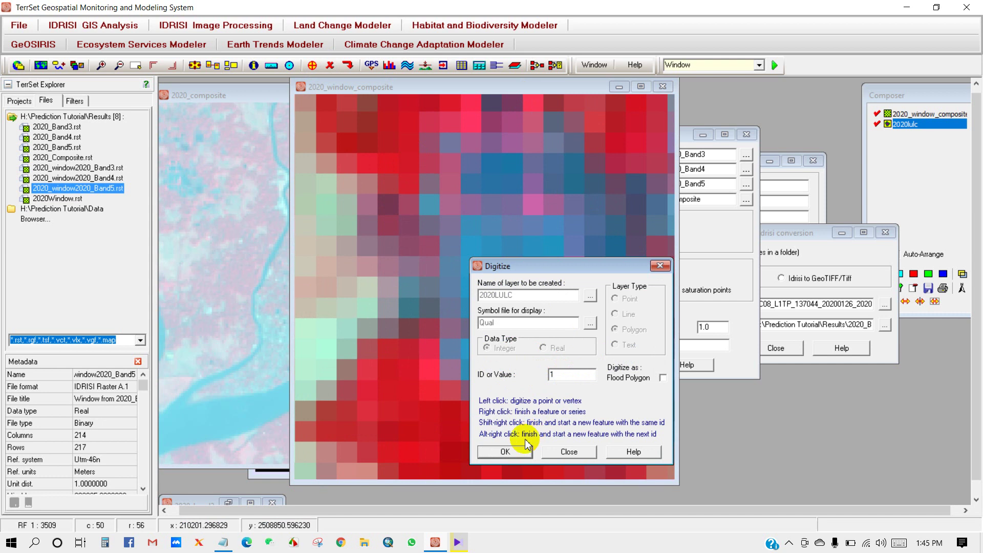
{"action": "left_click", "coordinate": [505, 452]}
{"action": "left_click", "coordinate": [470, 227]}
{"action": "left_click", "coordinate": [532, 226]}
{"action": "left_click", "coordinate": [542, 253]}
{"action": "left_click", "coordinate": [529, 294]}
{"action": "left_click", "coordinate": [515, 266]}
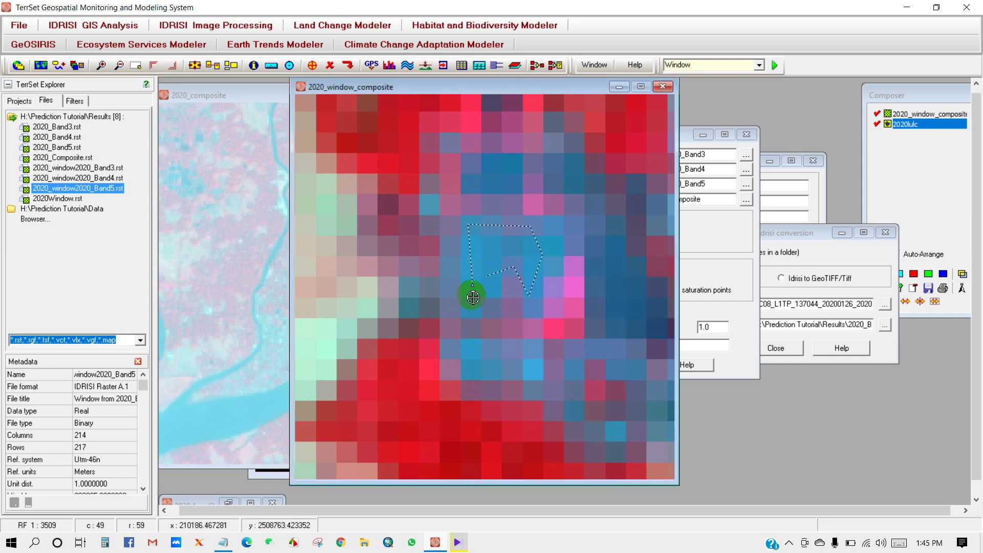
{"action": "right_click", "coordinate": [474, 284]}
Digitize a thin water body polygon with ID 1 in the active layer, inside the narrow north-south river beside the town
{"action": "scroll", "coordinate": [474, 277], "scroll_direction": "down", "scroll_amount": 4}
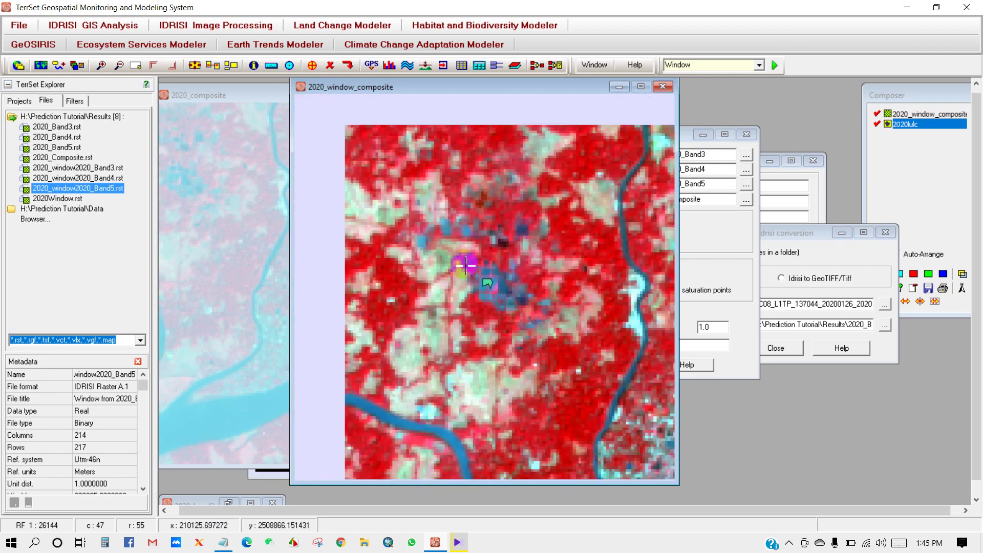
{"action": "left_click_drag", "start_coordinate": [480, 352], "coordinate": [471, 203]}
{"action": "left_click_drag", "start_coordinate": [564, 229], "coordinate": [479, 351]}
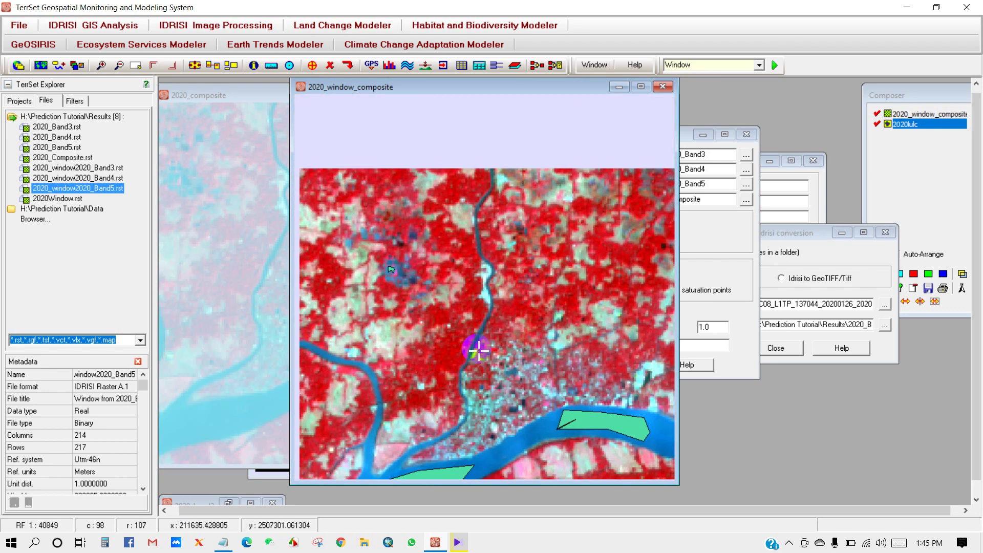
{"action": "scroll", "coordinate": [488, 249], "scroll_direction": "up", "scroll_amount": 3}
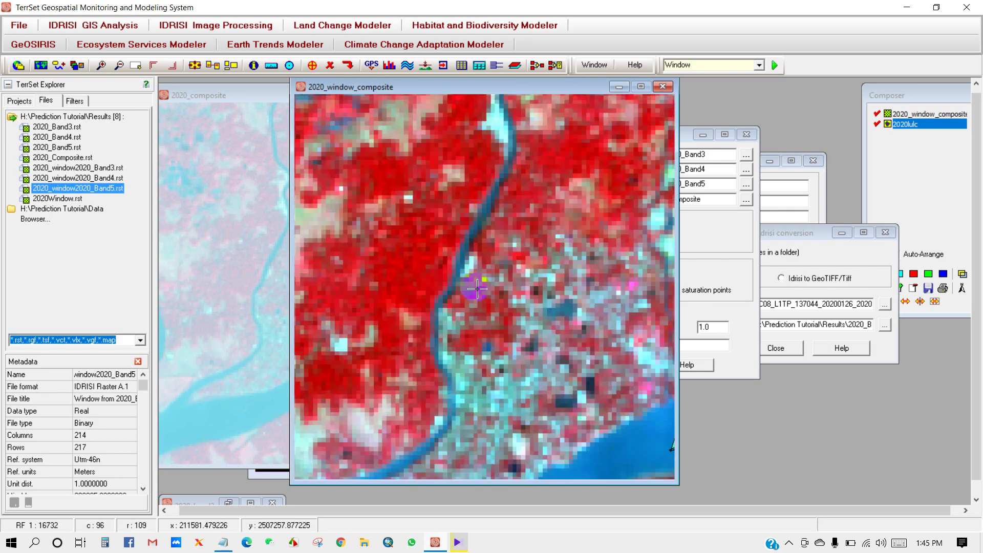
{"action": "scroll", "coordinate": [462, 256], "scroll_direction": "up", "scroll_amount": 1}
{"action": "scroll", "coordinate": [448, 250], "scroll_direction": "up", "scroll_amount": 4}
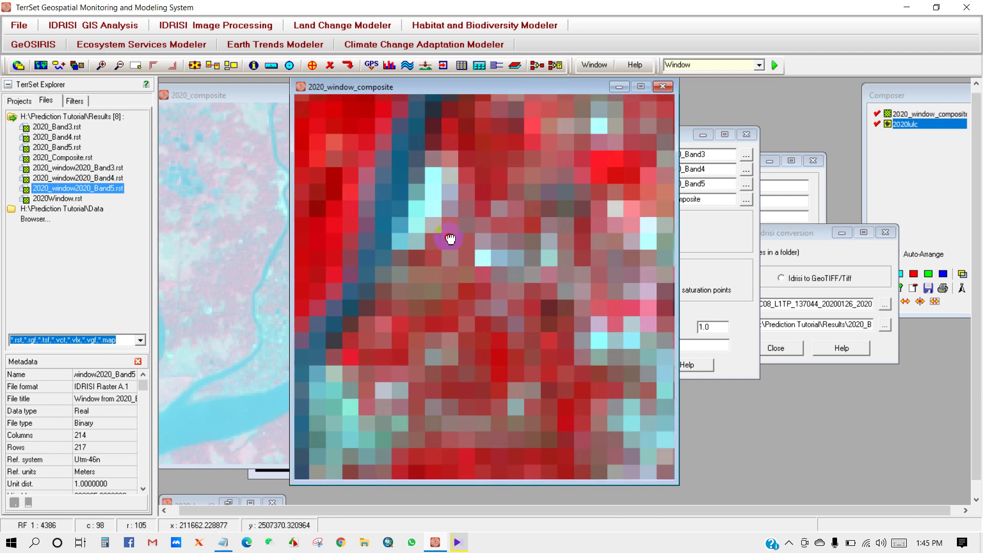
{"action": "left_click_drag", "start_coordinate": [450, 237], "coordinate": [540, 306]}
{"action": "scroll", "coordinate": [536, 298], "scroll_direction": "down", "scroll_amount": 3}
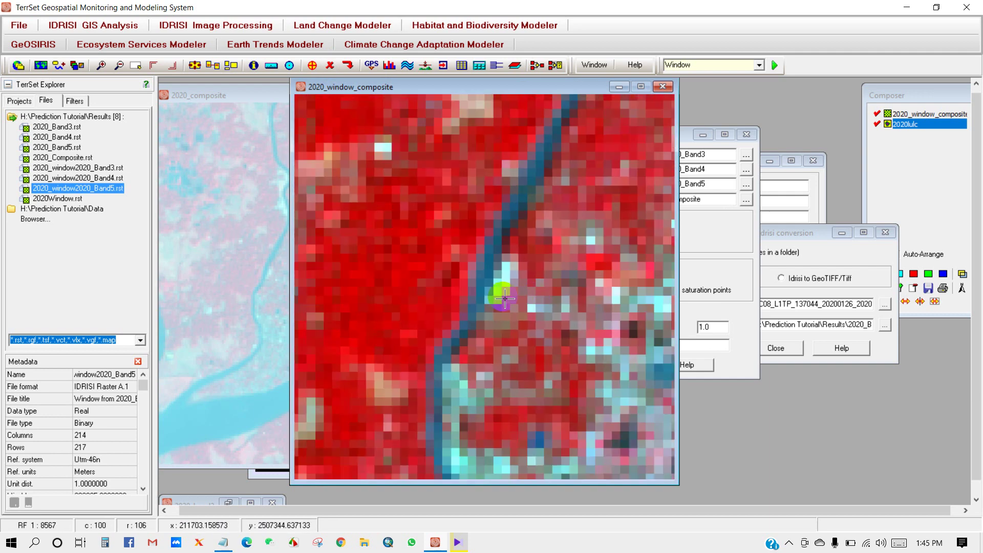
{"action": "scroll", "coordinate": [505, 299], "scroll_direction": "up", "scroll_amount": 4}
{"action": "left_click", "coordinate": [313, 65]}
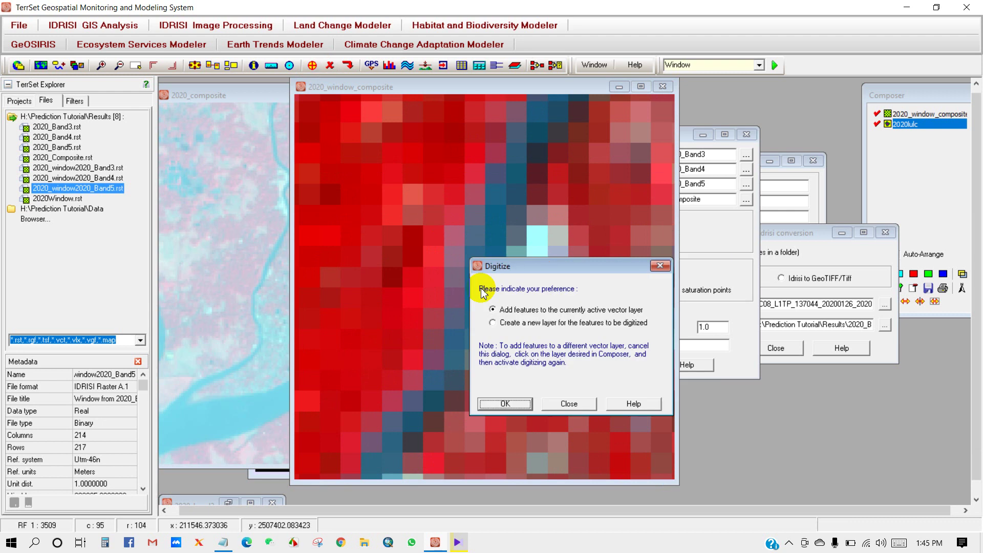
{"action": "left_click", "coordinate": [499, 404]}
{"action": "left_click", "coordinate": [553, 374]}
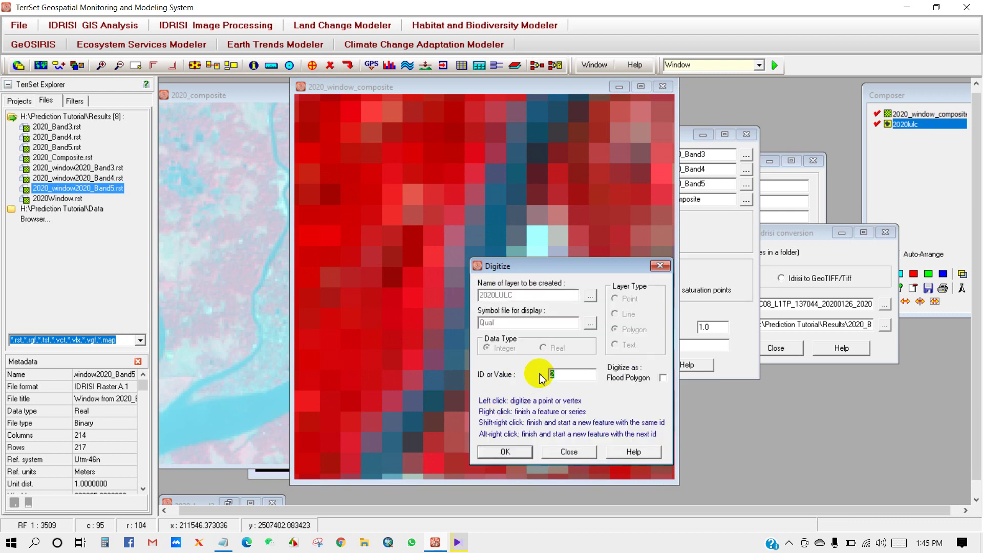
{"action": "left_click", "coordinate": [515, 450]}
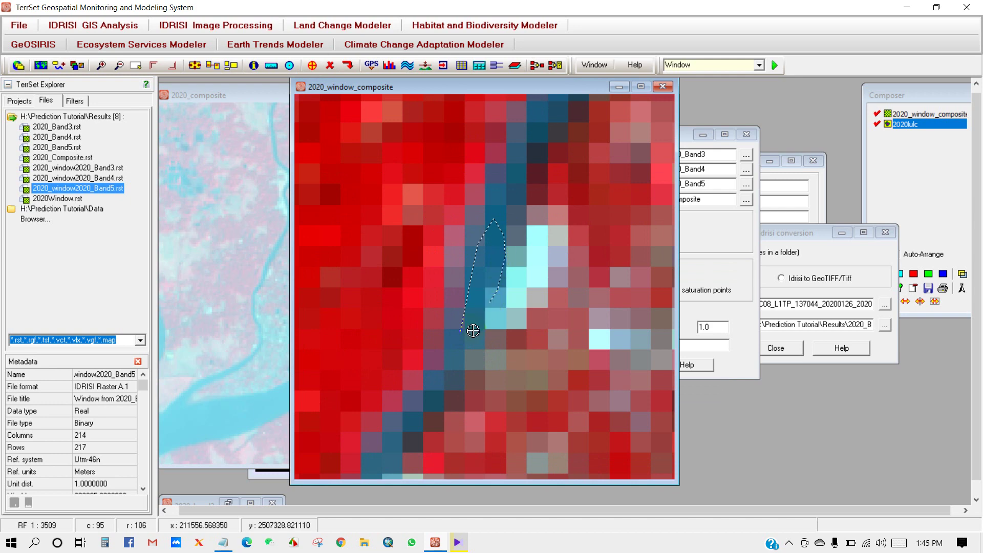
{"action": "right_click", "coordinate": [478, 279]}
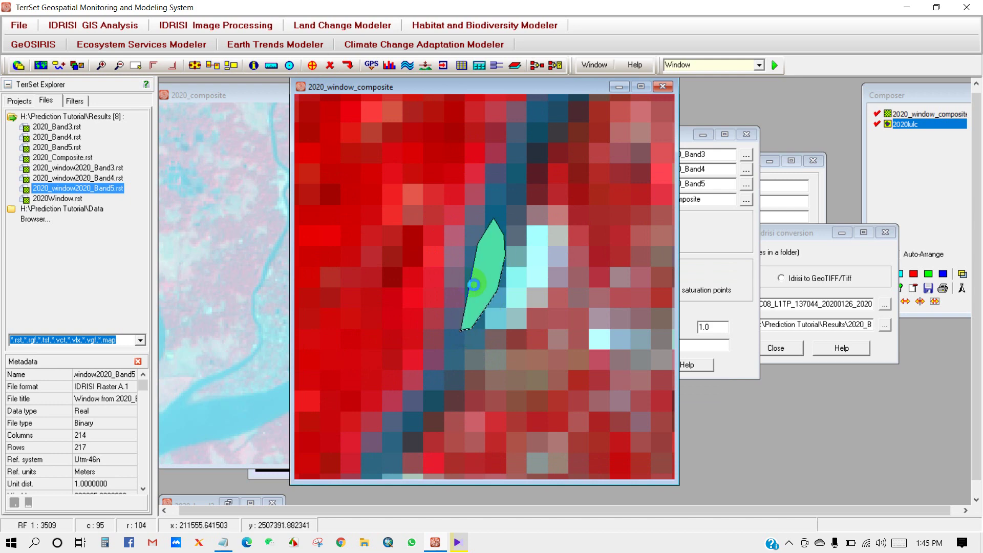
Digitize an elongated water body polygon with ID 1 in the active layer, inside the tributary near the image's western edge
{"action": "scroll", "coordinate": [467, 280], "scroll_direction": "down", "scroll_amount": 5}
{"action": "left_click_drag", "start_coordinate": [461, 322], "coordinate": [559, 143]}
{"action": "scroll", "coordinate": [493, 198], "scroll_direction": "up", "scroll_amount": 2}
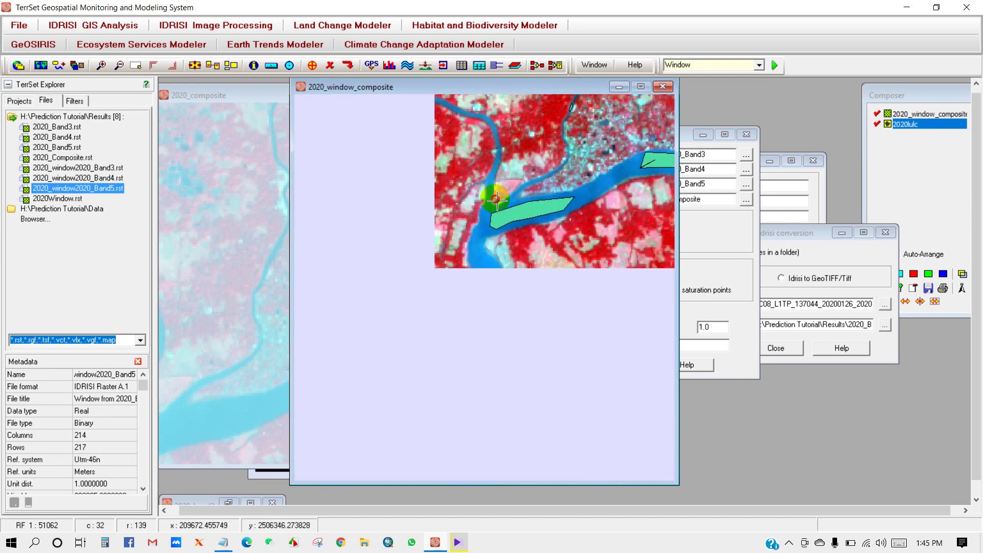
{"action": "scroll", "coordinate": [516, 335], "scroll_direction": "down", "scroll_amount": 2}
{"action": "scroll", "coordinate": [516, 335], "scroll_direction": "up", "scroll_amount": 5}
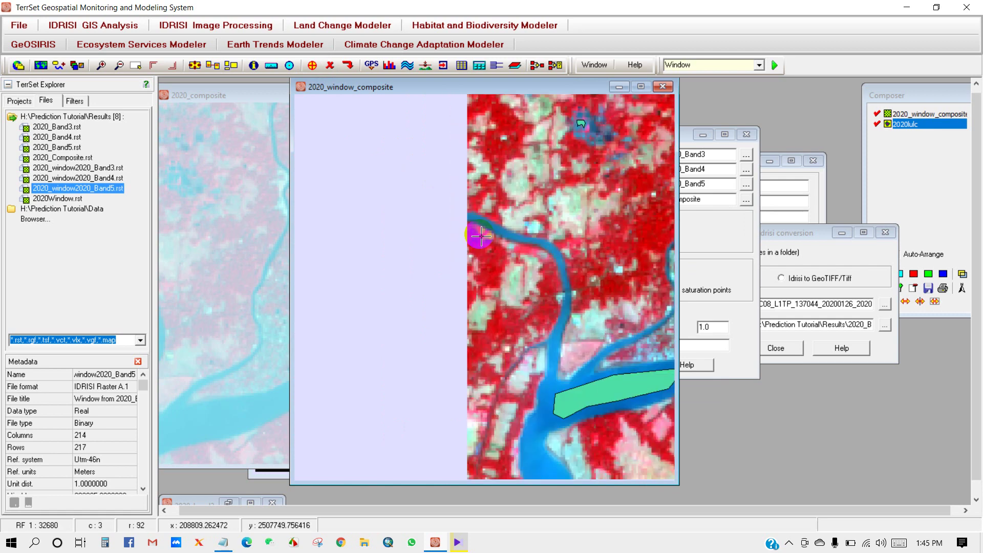
{"action": "scroll", "coordinate": [440, 215], "scroll_direction": "up", "scroll_amount": 2}
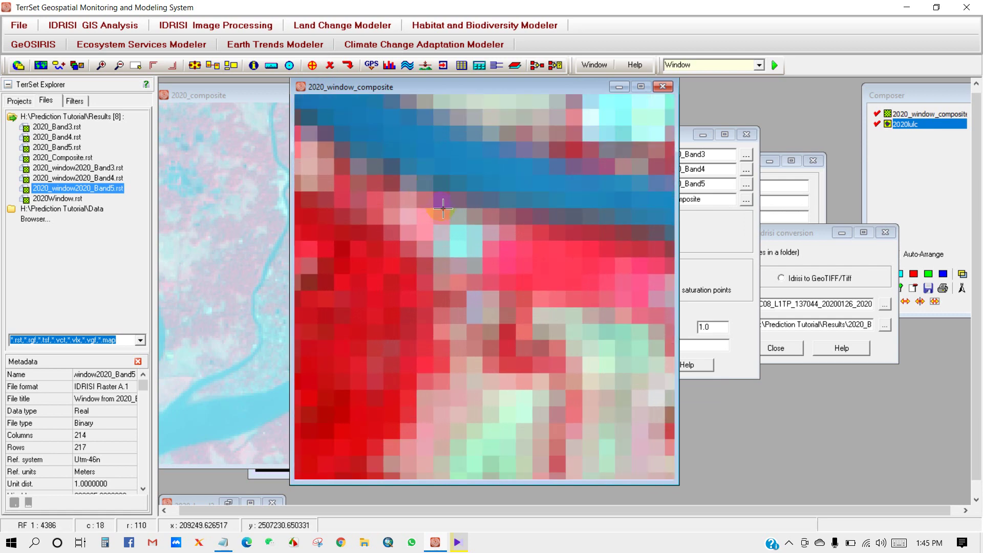
{"action": "left_click", "coordinate": [311, 66]}
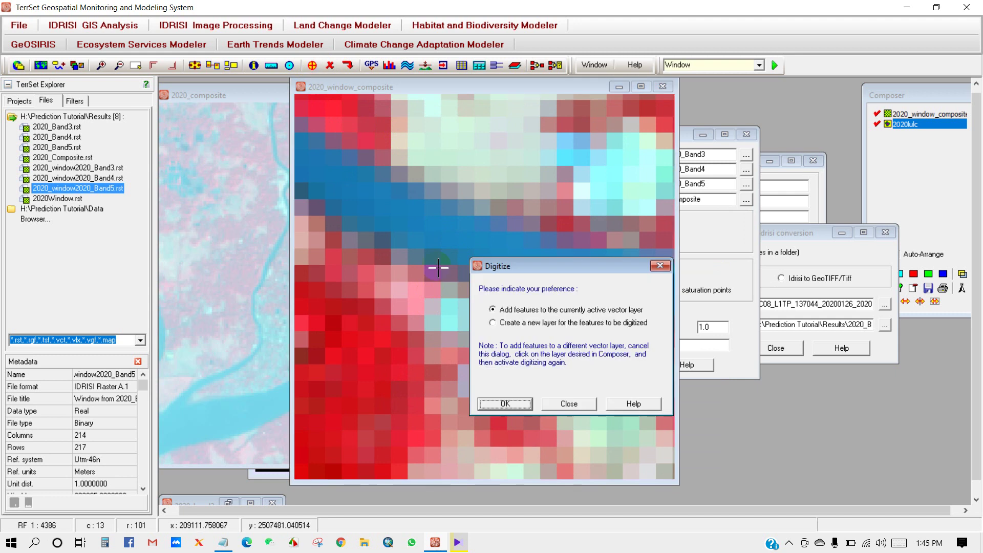
{"action": "left_click", "coordinate": [502, 404]}
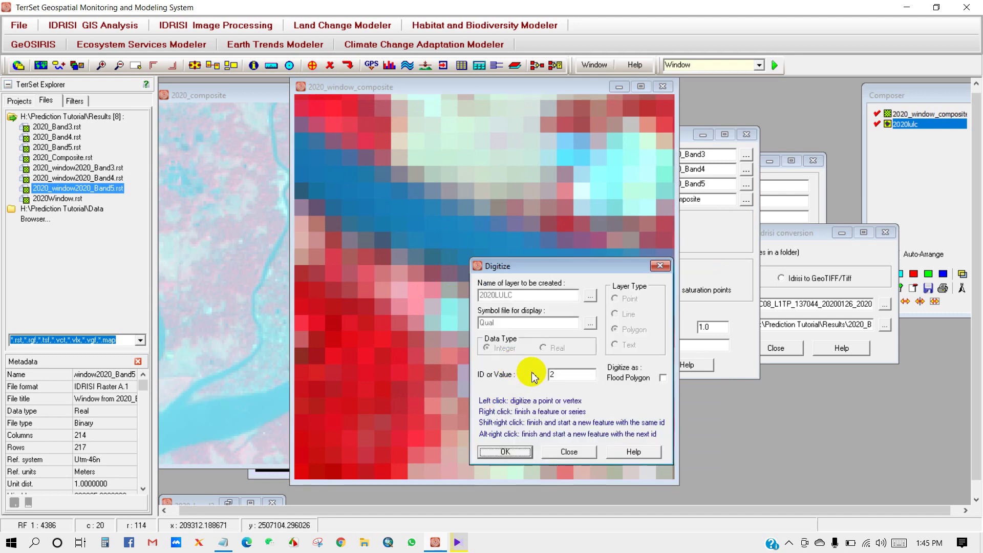
{"action": "left_click", "coordinate": [550, 374]}
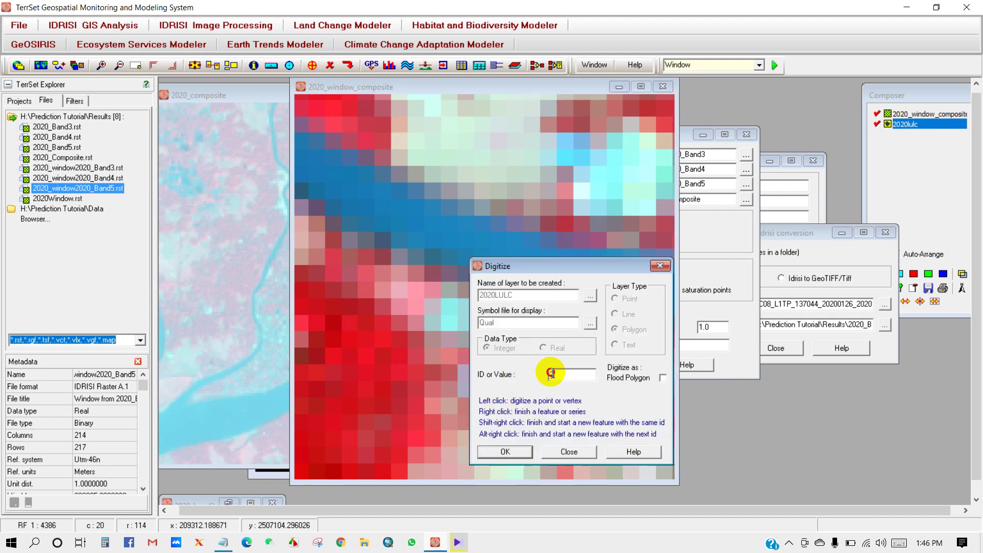
{"action": "left_click", "coordinate": [502, 451]}
{"action": "left_click", "coordinate": [461, 244]}
{"action": "mouse_move", "coordinate": [383, 197]}
{"action": "left_mouse_down"}
{"action": "mouse_move", "coordinate": [430, 207]}
{"action": "mouse_move", "coordinate": [492, 241]}
{"action": "mouse_move", "coordinate": [484, 266]}
{"action": "left_mouse_up"}
{"action": "right_click", "coordinate": [460, 240]}
{"action": "scroll", "coordinate": [461, 230], "scroll_direction": "down", "scroll_amount": 5}
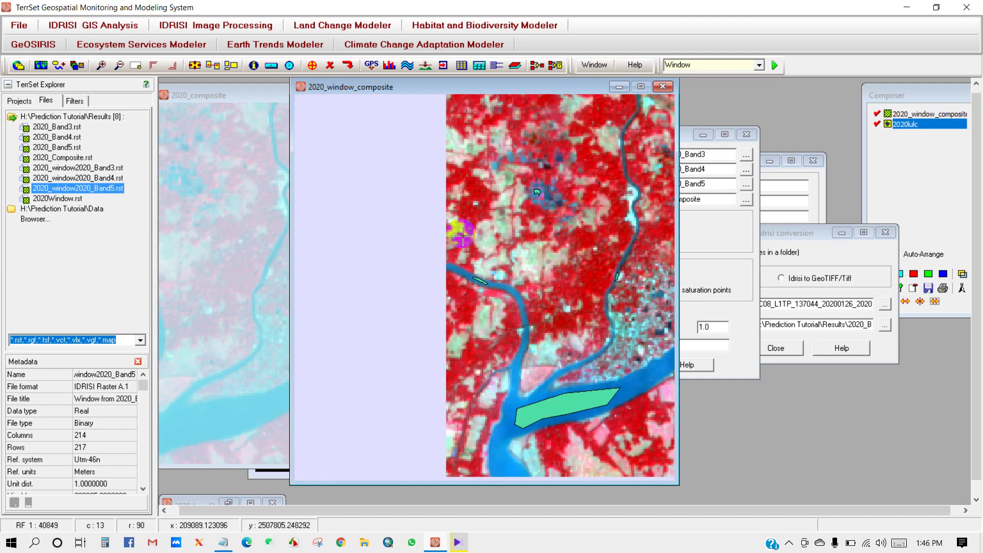
Review the water polygons across the whole windowed composite and check the class ID numbers in Notepad
{"action": "scroll", "coordinate": [470, 300], "scroll_direction": "down", "scroll_amount": 1}
{"action": "left_click_drag", "start_coordinate": [470, 297], "coordinate": [462, 320]}
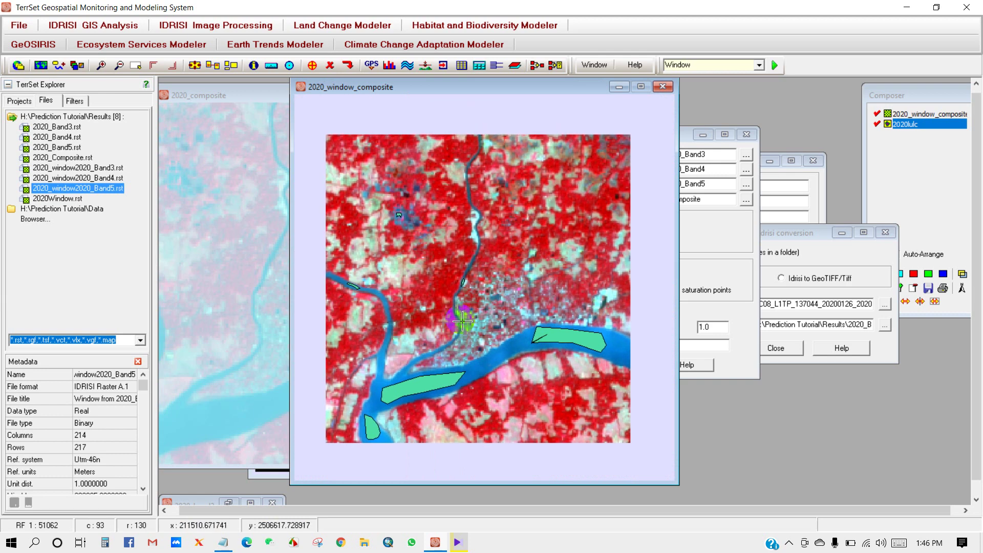
{"action": "left_click", "coordinate": [224, 541]}
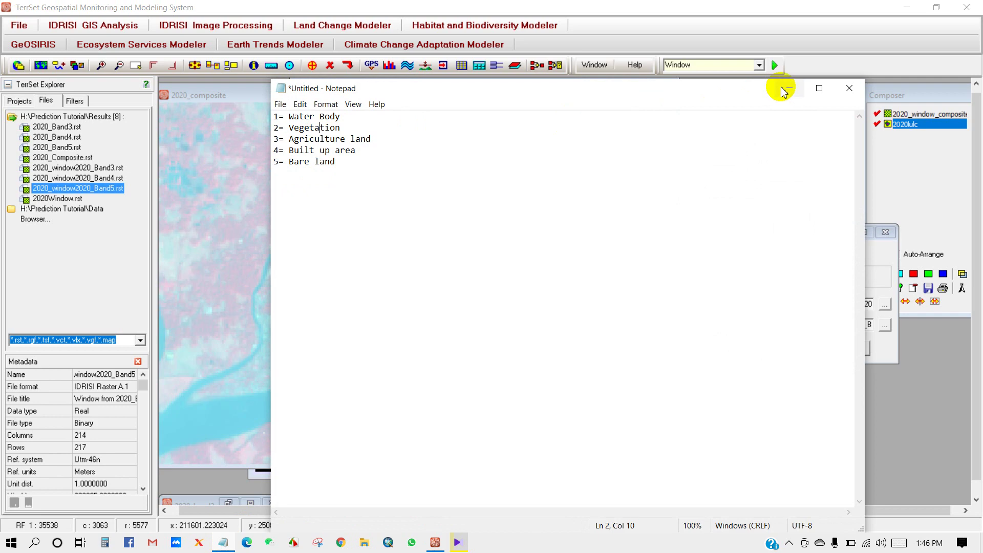
{"action": "left_click", "coordinate": [790, 88]}
Digitize a vegetation polygon with ID 2 in the active layer, over the bright red area just west of the narrow north-south river
{"action": "scroll", "coordinate": [451, 325], "scroll_direction": "up", "scroll_amount": 3}
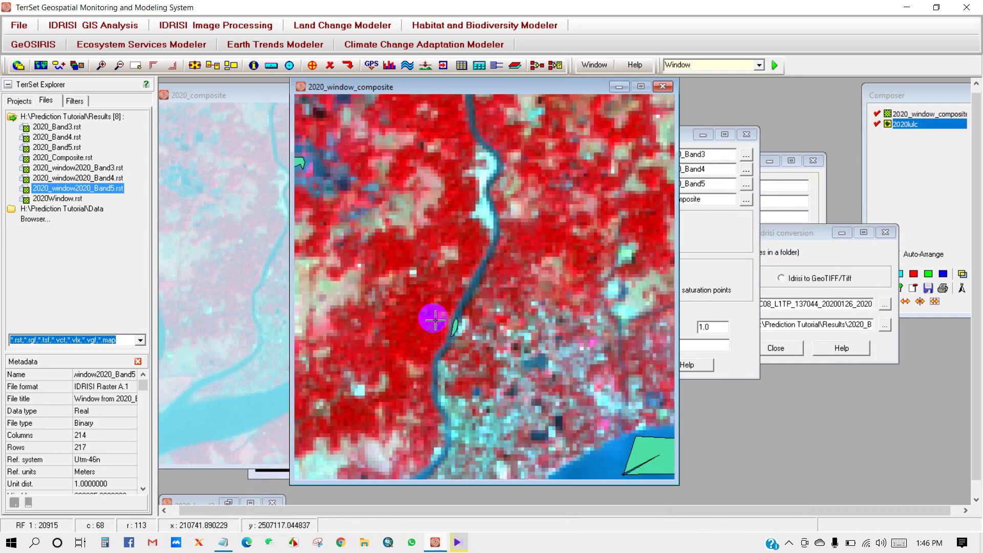
{"action": "scroll", "coordinate": [453, 292], "scroll_direction": "up", "scroll_amount": 2}
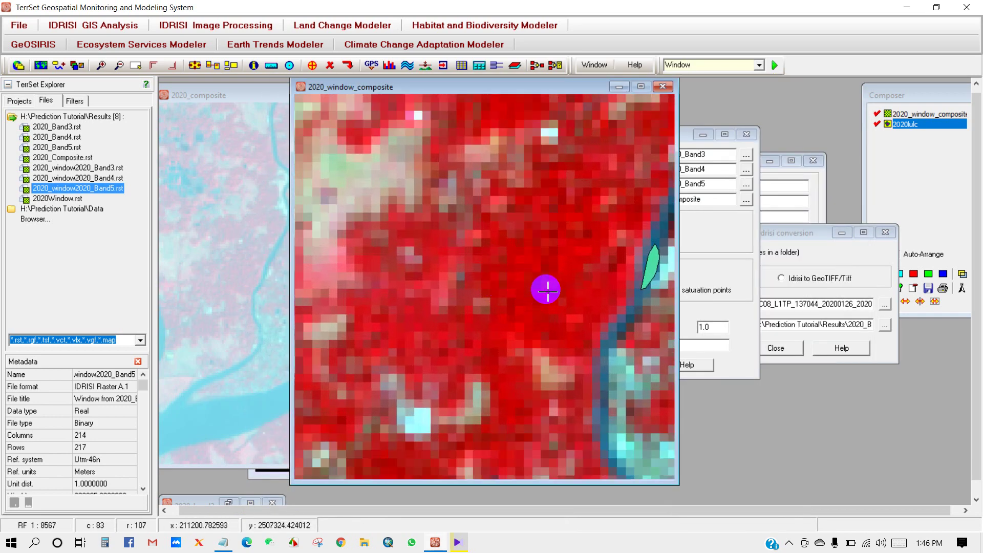
{"action": "left_click", "coordinate": [314, 67]}
{"action": "left_click", "coordinate": [502, 402]}
{"action": "double_click", "coordinate": [559, 375]}
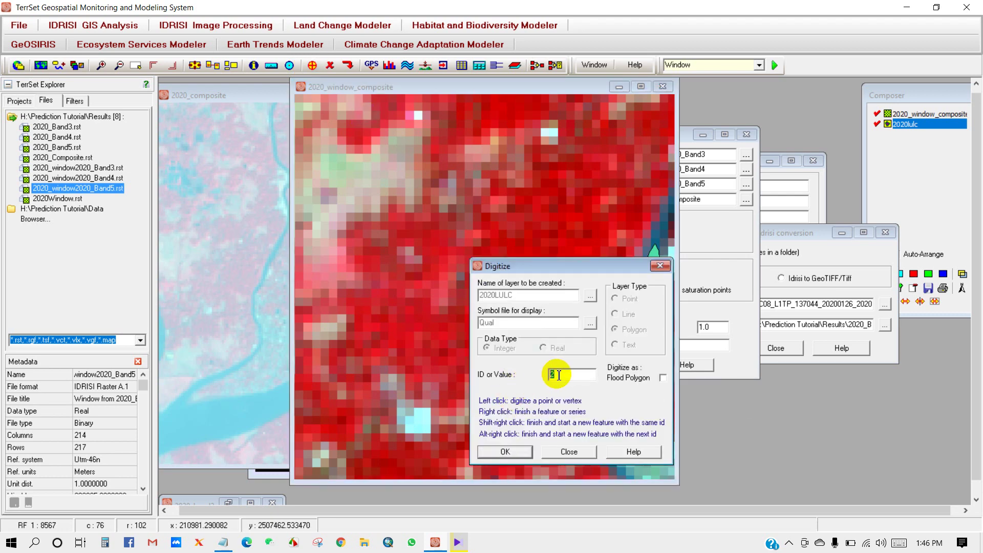
{"action": "left_click", "coordinate": [505, 451]}
{"action": "left_click", "coordinate": [439, 345]}
{"action": "left_click", "coordinate": [474, 247]}
{"action": "left_click", "coordinate": [579, 194]}
{"action": "left_click", "coordinate": [597, 236]}
{"action": "left_click", "coordinate": [589, 336]}
{"action": "left_click", "coordinate": [563, 342]}
{"action": "left_click", "coordinate": [509, 334]}
{"action": "left_click", "coordinate": [518, 385]}
{"action": "left_click", "coordinate": [490, 387]}
{"action": "right_click", "coordinate": [438, 343]}
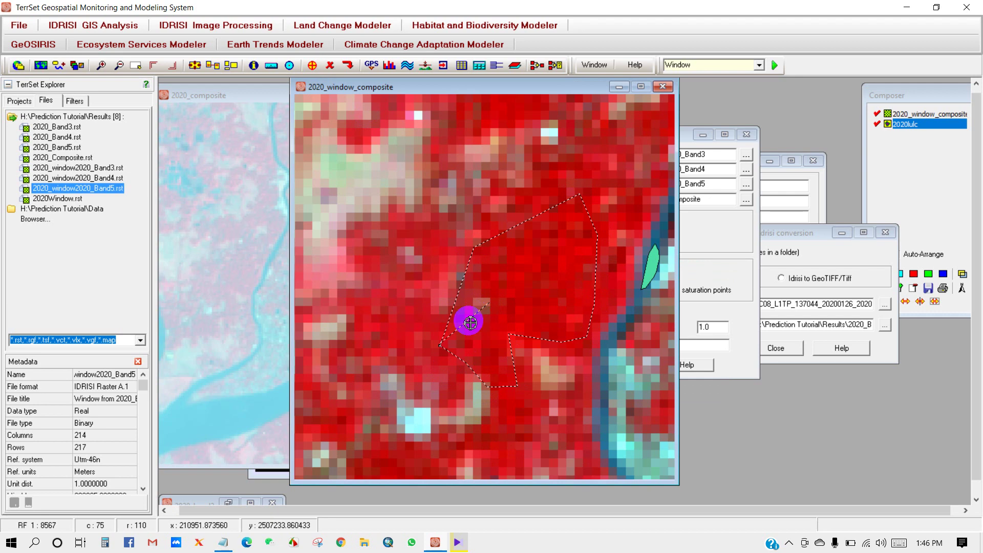
Digitize a vegetation polygon with ID 2 in the active layer, over the red area near the image's northern edge, west of the narrow river
{"action": "scroll", "coordinate": [483, 315], "scroll_direction": "down", "scroll_amount": 5}
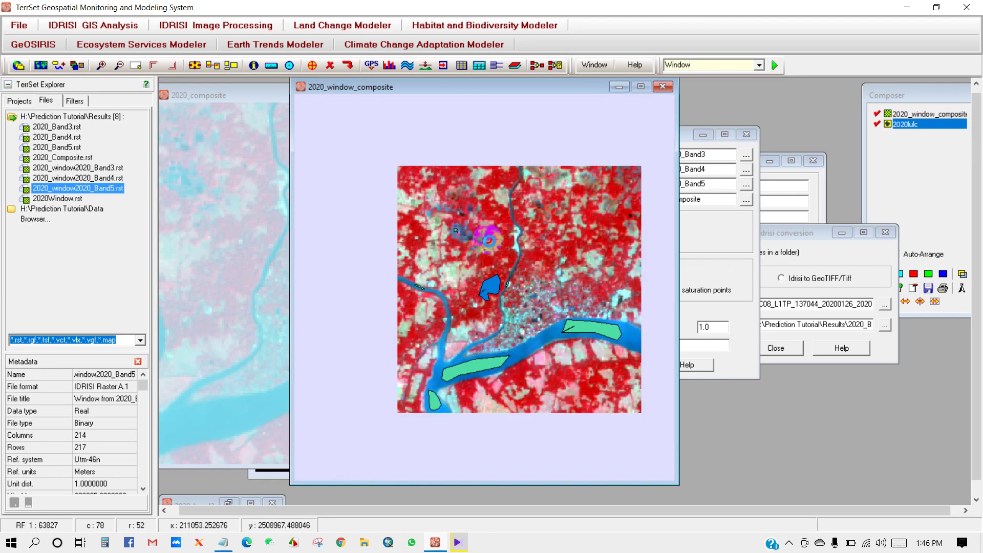
{"action": "scroll", "coordinate": [527, 328], "scroll_direction": "up", "scroll_amount": 3}
{"action": "scroll", "coordinate": [527, 287], "scroll_direction": "up", "scroll_amount": 2}
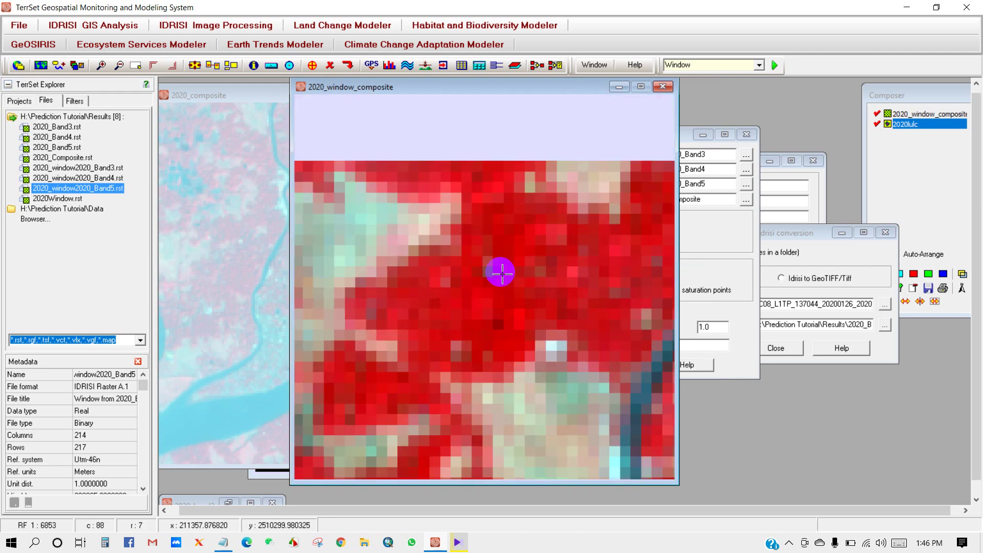
{"action": "left_click", "coordinate": [313, 65]}
{"action": "left_click", "coordinate": [562, 376]}
{"action": "type", "text": "2"}
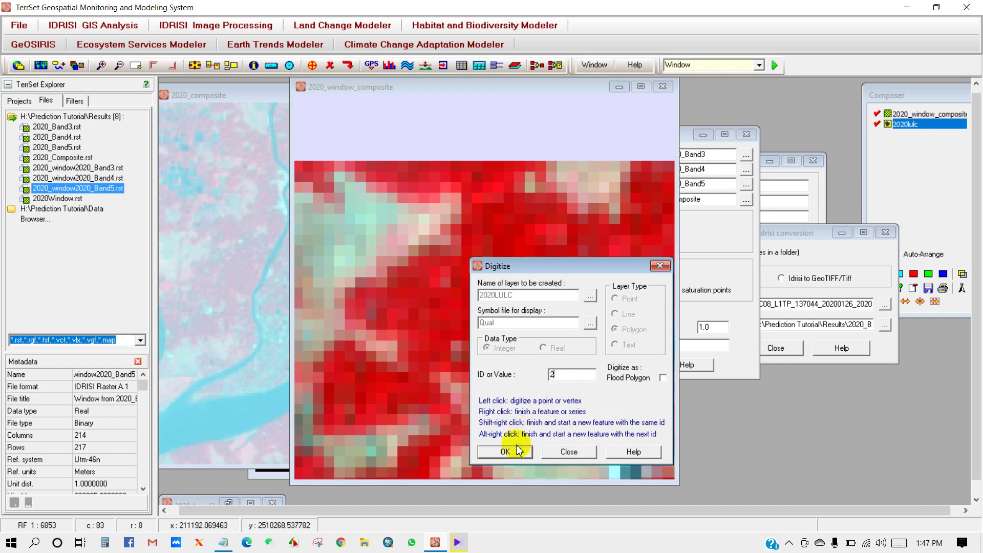
{"action": "left_click", "coordinate": [505, 452]}
{"action": "left_click", "coordinate": [461, 338]}
{"action": "left_click", "coordinate": [505, 219]}
{"action": "left_click", "coordinate": [581, 270]}
{"action": "left_click", "coordinate": [586, 306]}
{"action": "left_click", "coordinate": [513, 343]}
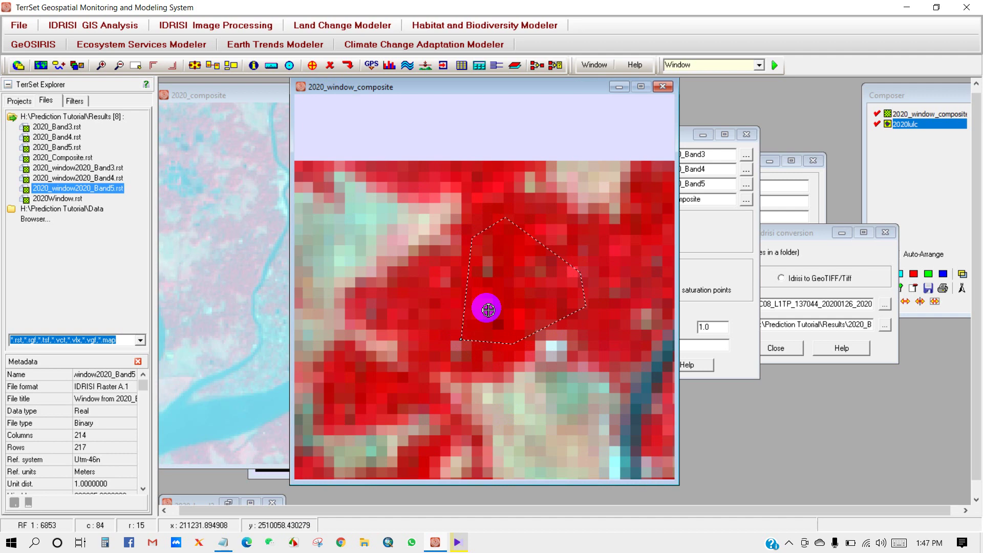
{"action": "right_click", "coordinate": [486, 307]}
Digitize a small vegetation polygon with ID 2 in the active layer, over the red area just south of the main river
{"action": "scroll", "coordinate": [487, 307], "scroll_direction": "down", "scroll_amount": 4}
{"action": "scroll", "coordinate": [513, 358], "scroll_direction": "up", "scroll_amount": 4}
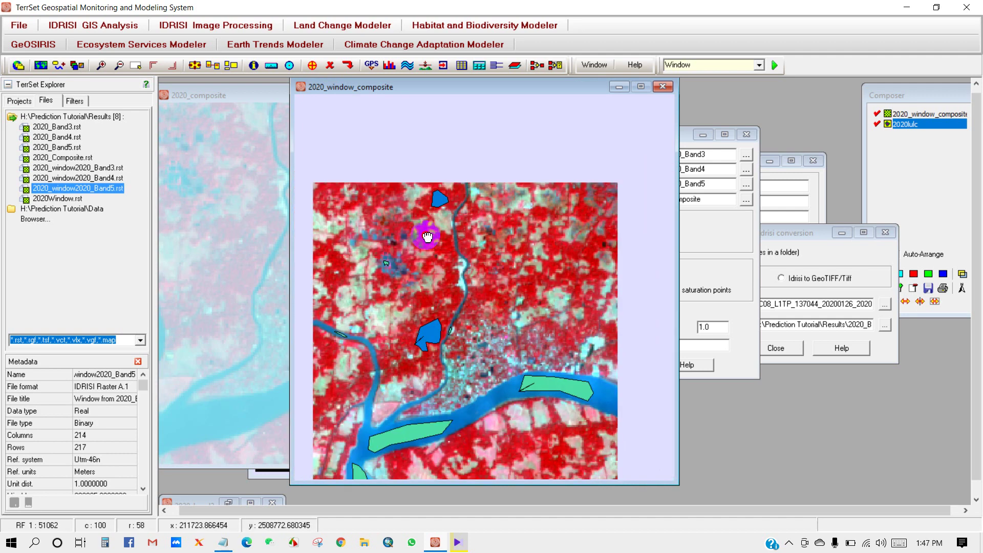
{"action": "left_click_drag", "start_coordinate": [443, 366], "coordinate": [482, 246]}
{"action": "scroll", "coordinate": [481, 246], "scroll_direction": "up", "scroll_amount": 2}
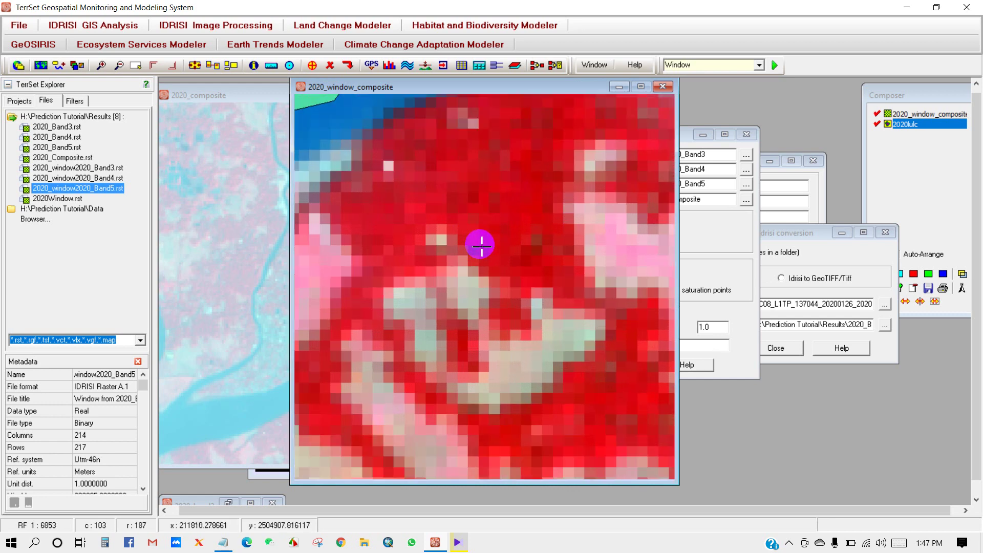
{"action": "left_click", "coordinate": [312, 65]}
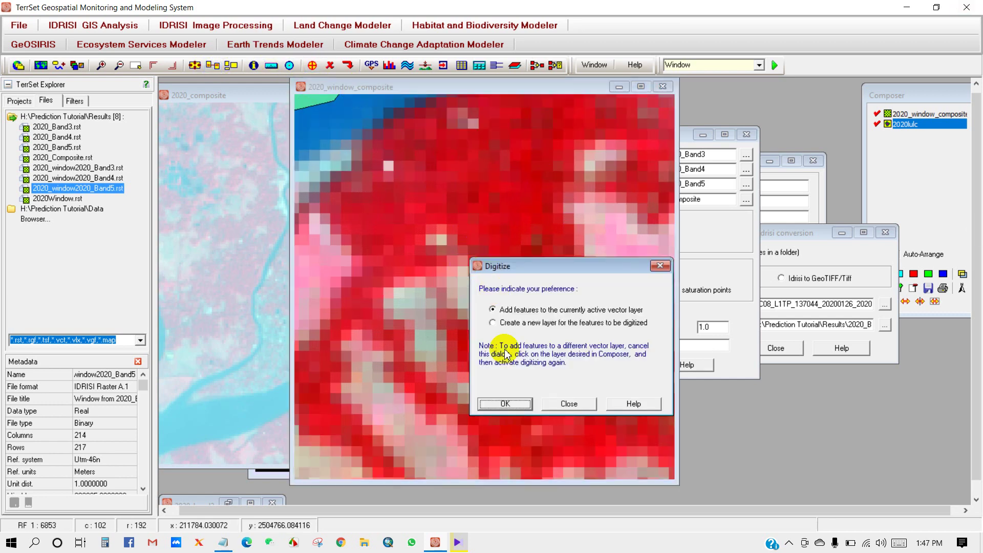
{"action": "left_click", "coordinate": [500, 401]}
{"action": "double_click", "coordinate": [566, 377]}
{"action": "type", "text": "2"}
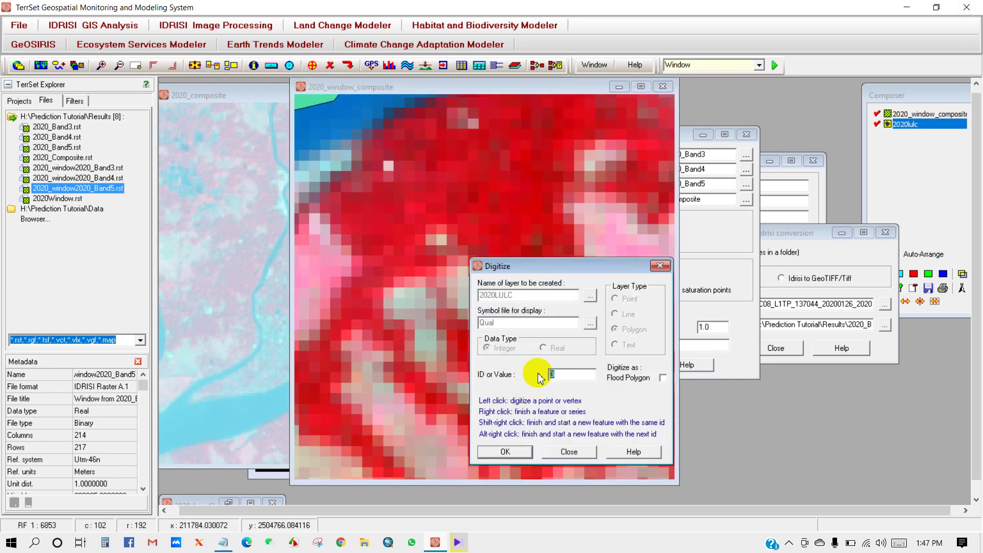
{"action": "left_click", "coordinate": [506, 452]}
{"action": "left_click", "coordinate": [492, 231]}
{"action": "left_click", "coordinate": [473, 143]}
{"action": "left_click", "coordinate": [535, 109]}
{"action": "left_click", "coordinate": [551, 150]}
{"action": "left_click", "coordinate": [536, 222]}
{"action": "right_click", "coordinate": [492, 226]}
{"action": "left_click", "coordinate": [505, 166]}
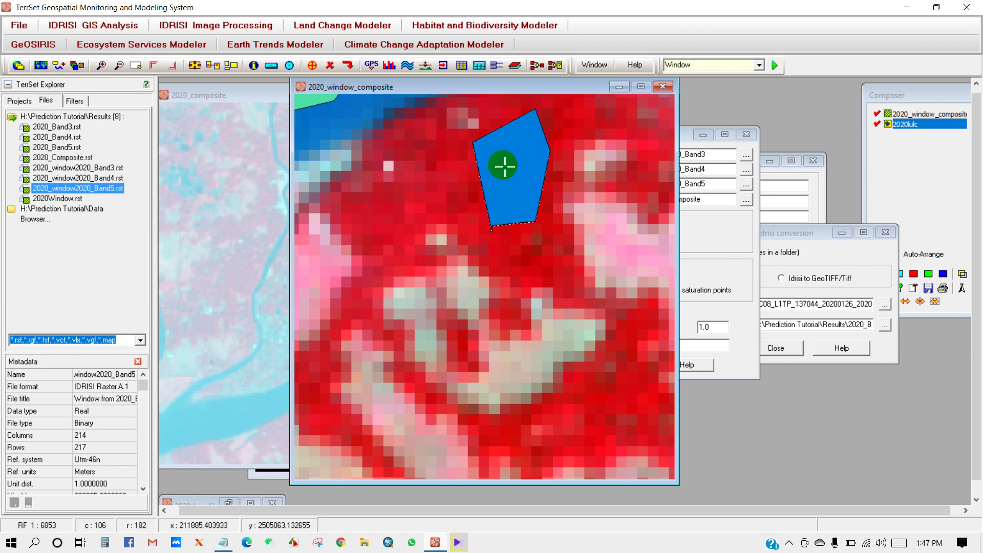
Digitize an agriculture land polygon with ID 3 in the active layer, over the pink field on the main river's south bank
{"action": "scroll", "coordinate": [504, 166], "scroll_direction": "down", "scroll_amount": 5}
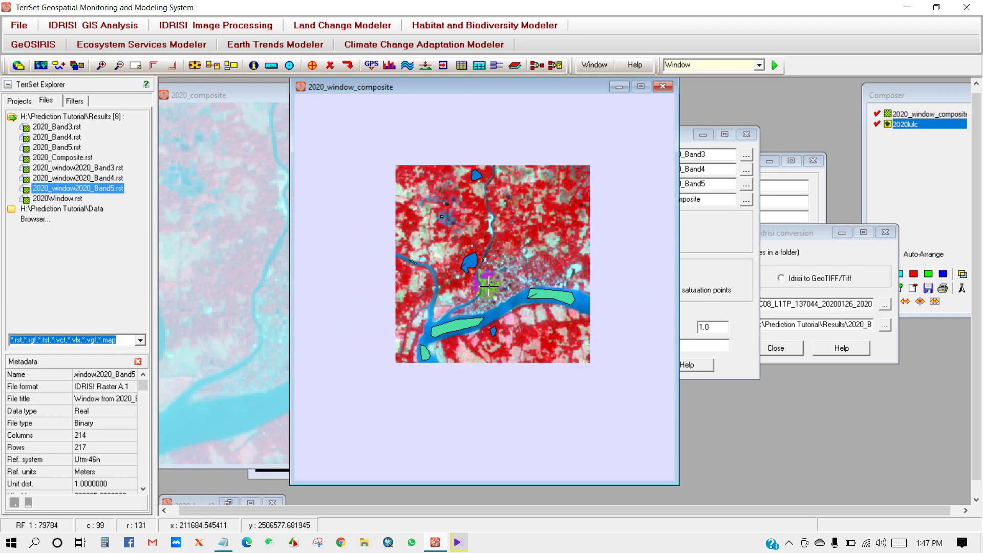
{"action": "left_click", "coordinate": [222, 542]}
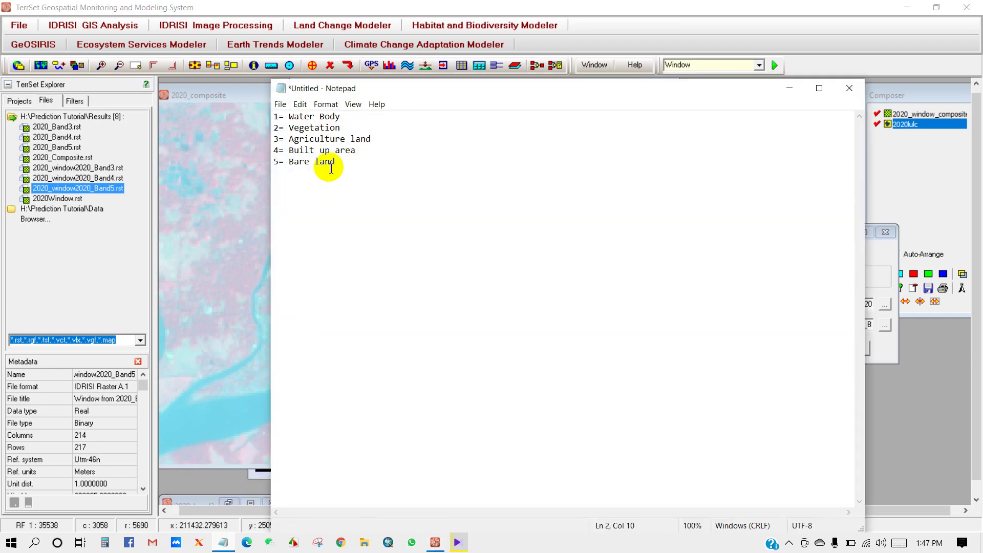
{"action": "left_click", "coordinate": [788, 87]}
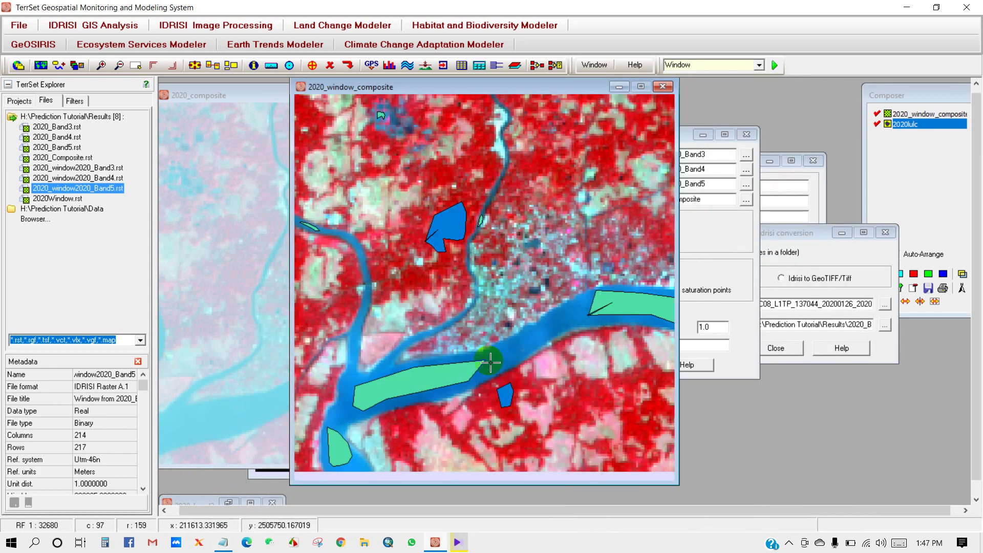
{"action": "scroll", "coordinate": [492, 300], "scroll_direction": "up", "scroll_amount": 3}
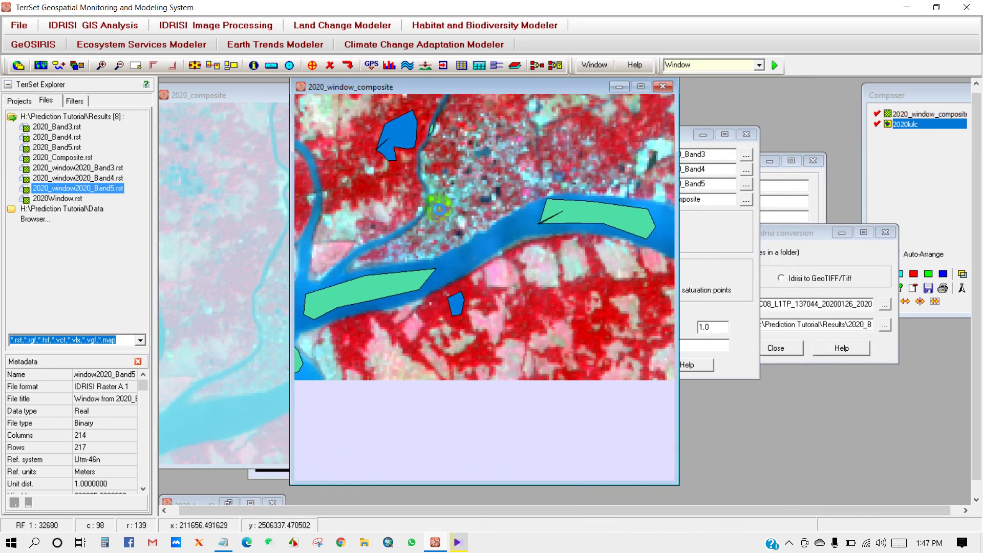
{"action": "scroll", "coordinate": [514, 289], "scroll_direction": "up", "scroll_amount": 2}
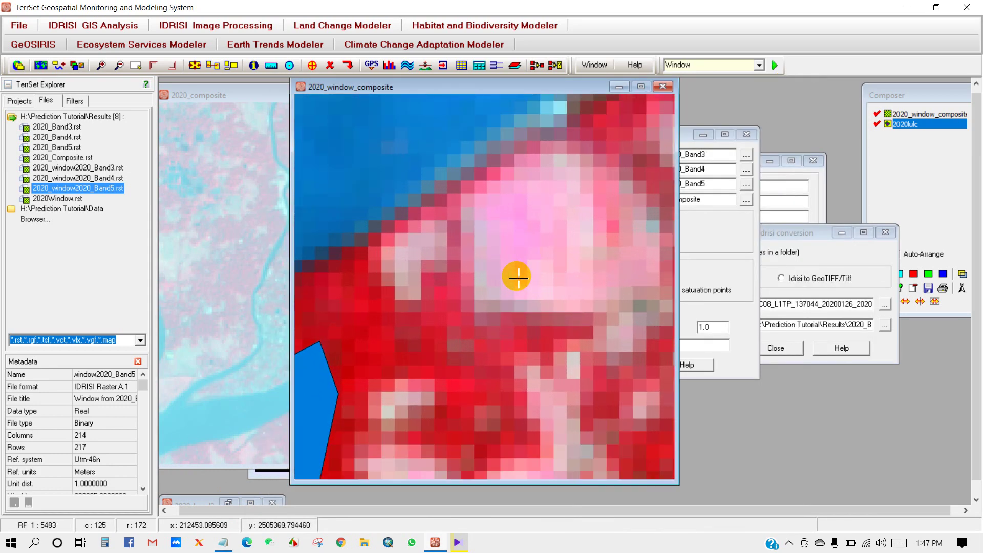
{"action": "left_click", "coordinate": [312, 65]}
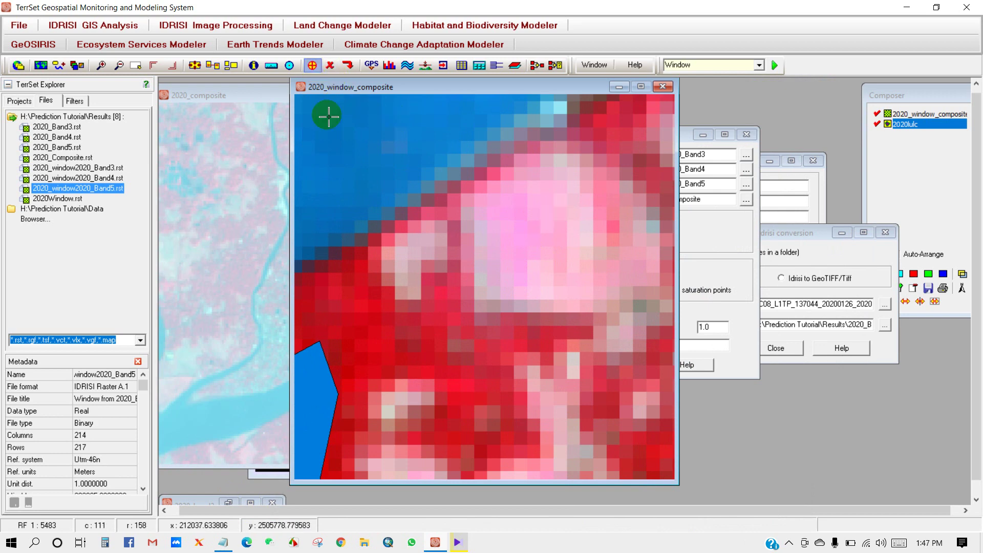
{"action": "left_click", "coordinate": [497, 407]}
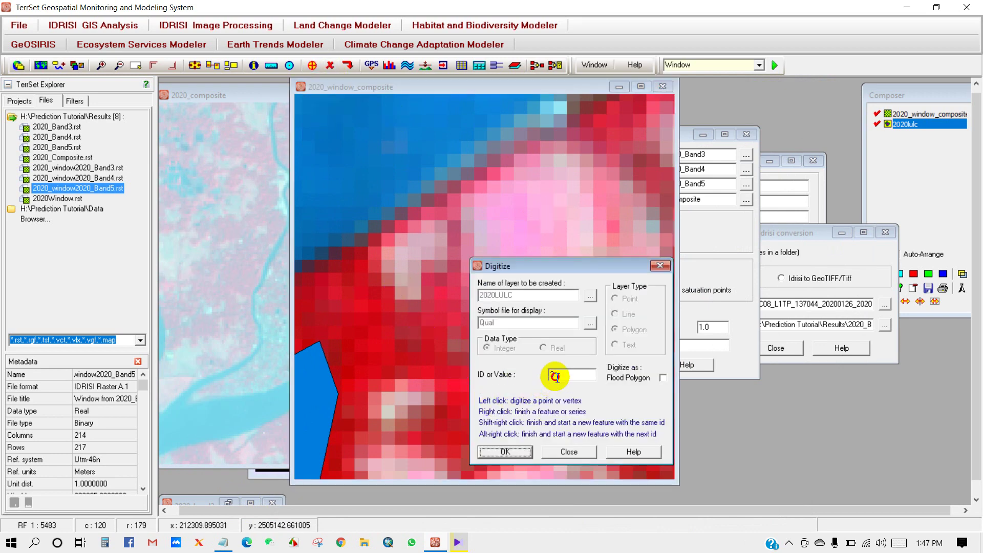
{"action": "left_click", "coordinate": [505, 452]}
{"action": "left_click", "coordinate": [497, 228]}
{"action": "left_click", "coordinate": [526, 180]}
{"action": "left_click", "coordinate": [573, 169]}
{"action": "left_click", "coordinate": [613, 253]}
{"action": "left_click", "coordinate": [575, 286]}
{"action": "left_click", "coordinate": [546, 293]}
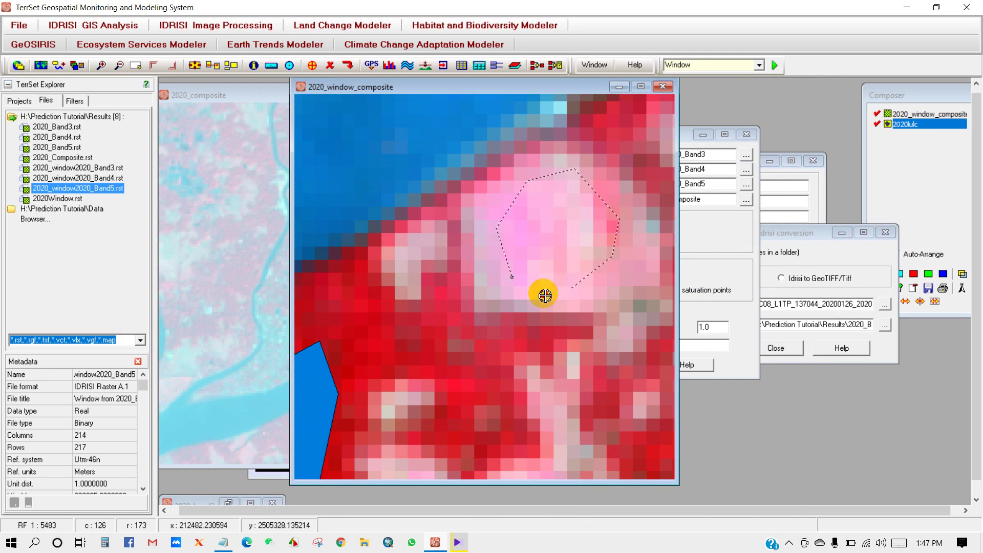
{"action": "right_click", "coordinate": [513, 277]}
{"action": "scroll", "coordinate": [521, 254], "scroll_direction": "down", "scroll_amount": 5}
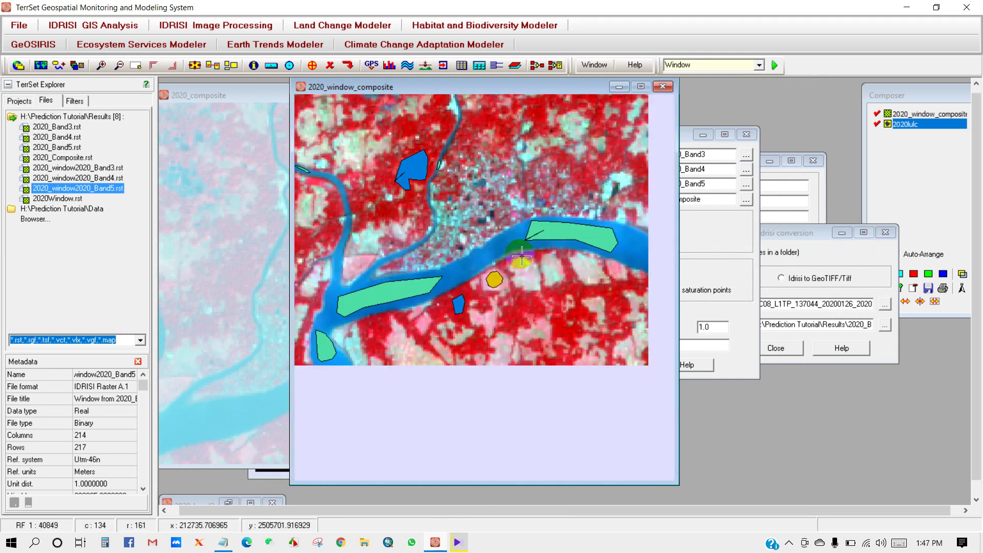
Digitize an agriculture land polygon with ID 3 in the active layer, inside the branching pink field southeast of the small southern vegetation polygon
{"action": "scroll", "coordinate": [509, 318], "scroll_direction": "up", "scroll_amount": 3}
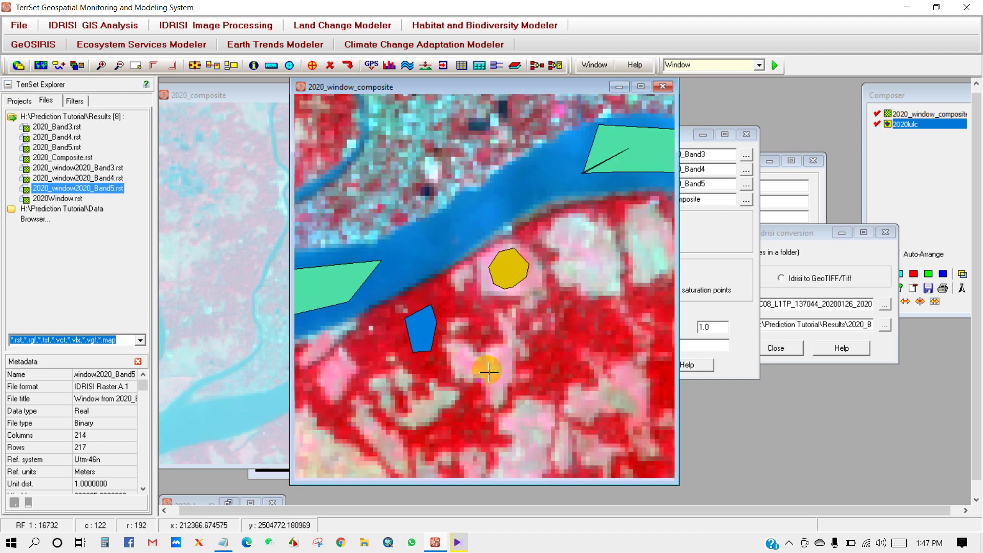
{"action": "left_click_drag", "start_coordinate": [488, 373], "coordinate": [482, 296]}
{"action": "scroll", "coordinate": [481, 296], "scroll_direction": "up", "scroll_amount": 4}
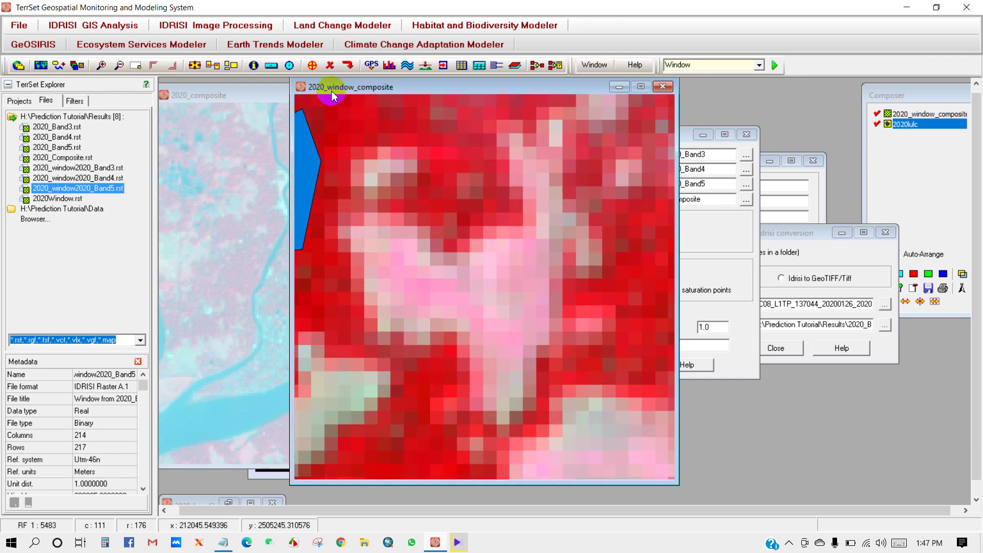
{"action": "left_click", "coordinate": [314, 66]}
{"action": "left_click", "coordinate": [501, 402]}
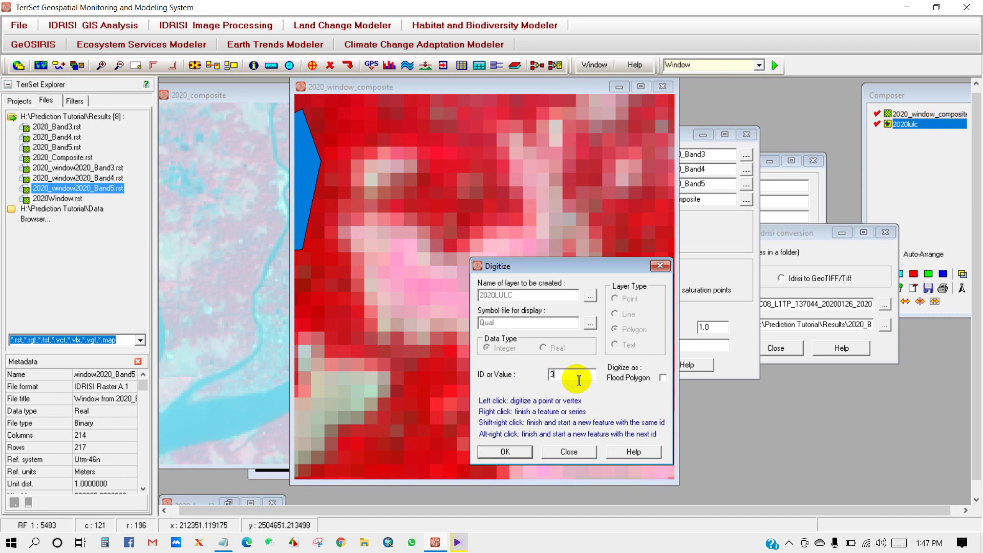
{"action": "left_click", "coordinate": [512, 451]}
{"action": "left_click", "coordinate": [497, 353]}
{"action": "left_click", "coordinate": [404, 276]}
{"action": "left_click", "coordinate": [398, 249]}
{"action": "left_click", "coordinate": [497, 260]}
{"action": "left_click", "coordinate": [531, 250]}
{"action": "left_click", "coordinate": [538, 295]}
{"action": "right_click", "coordinate": [497, 353]}
{"action": "scroll", "coordinate": [483, 306], "scroll_direction": "down", "scroll_amount": 5}
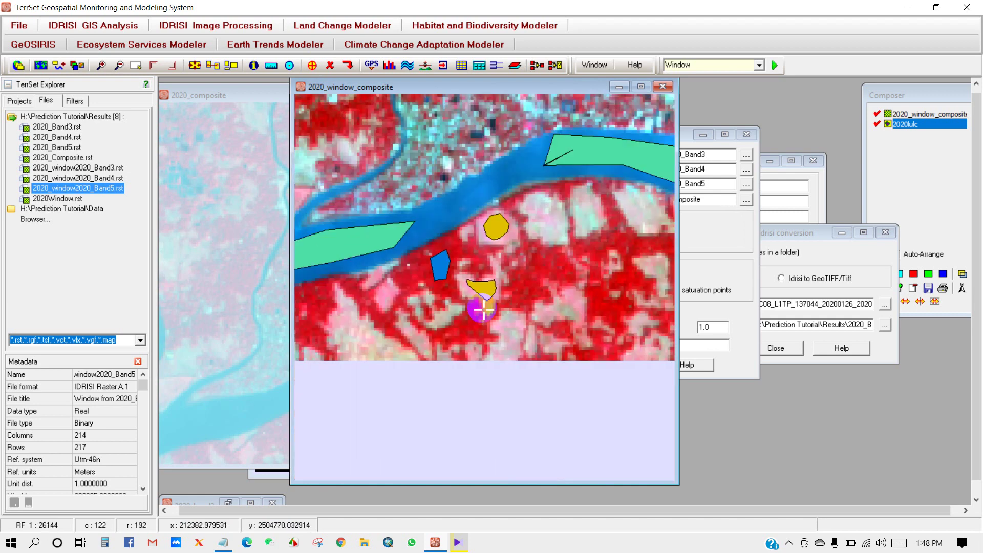
Review the agriculture polygons on the composite and check the built-up area's class ID in Notepad
{"action": "scroll", "coordinate": [435, 336], "scroll_direction": "up", "scroll_amount": 1}
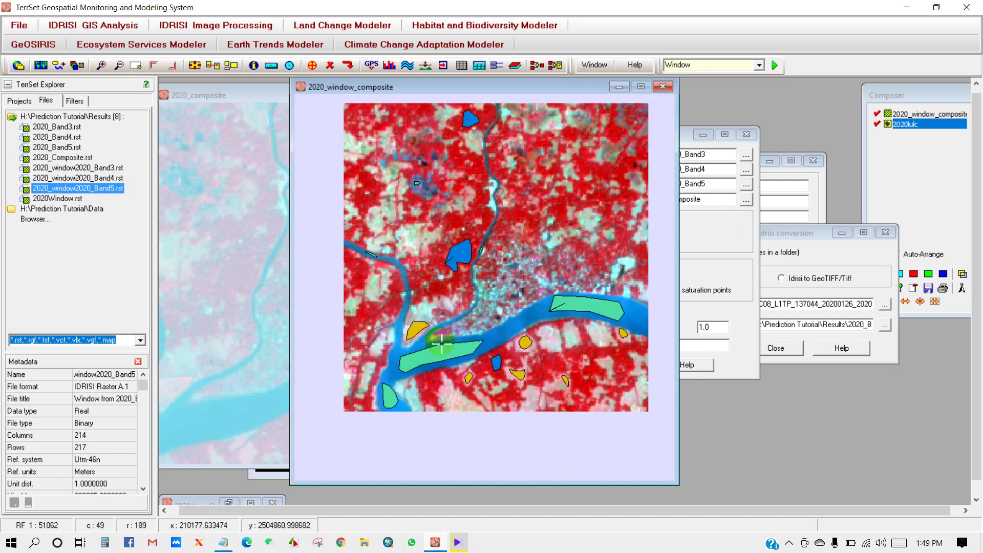
{"action": "scroll", "coordinate": [484, 277], "scroll_direction": "up", "scroll_amount": 1}
{"action": "scroll", "coordinate": [489, 267], "scroll_direction": "down", "scroll_amount": 1}
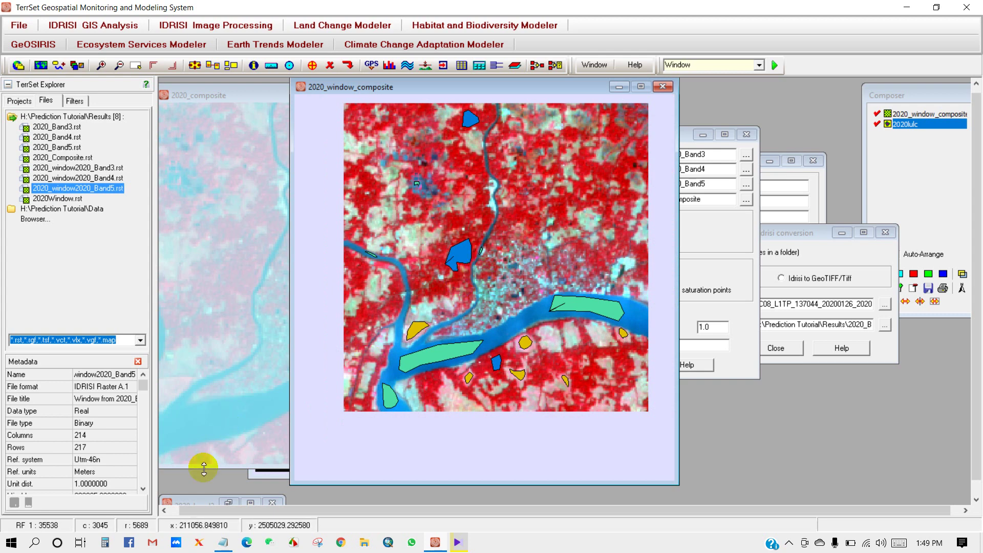
{"action": "left_click", "coordinate": [223, 542]}
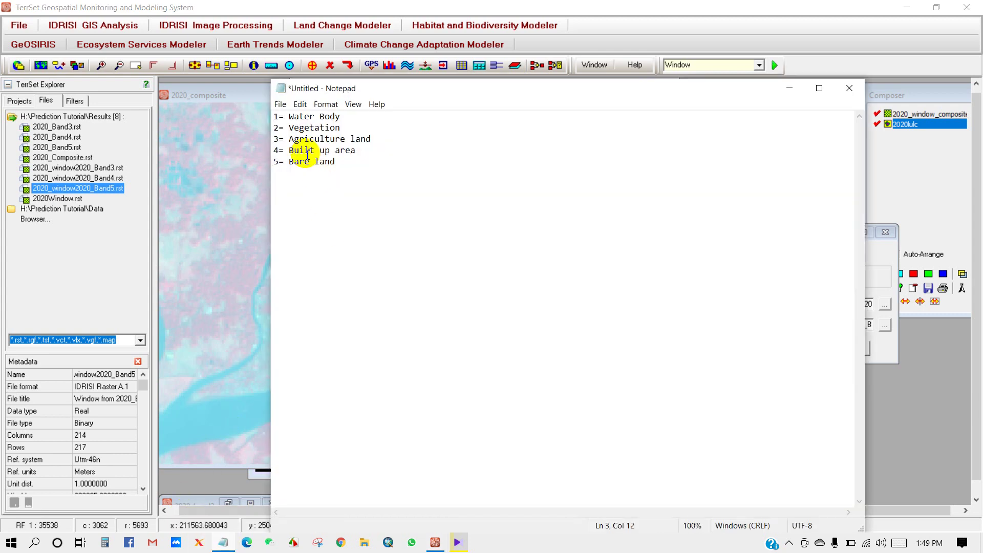
{"action": "left_click_drag", "start_coordinate": [360, 151], "coordinate": [270, 152]}
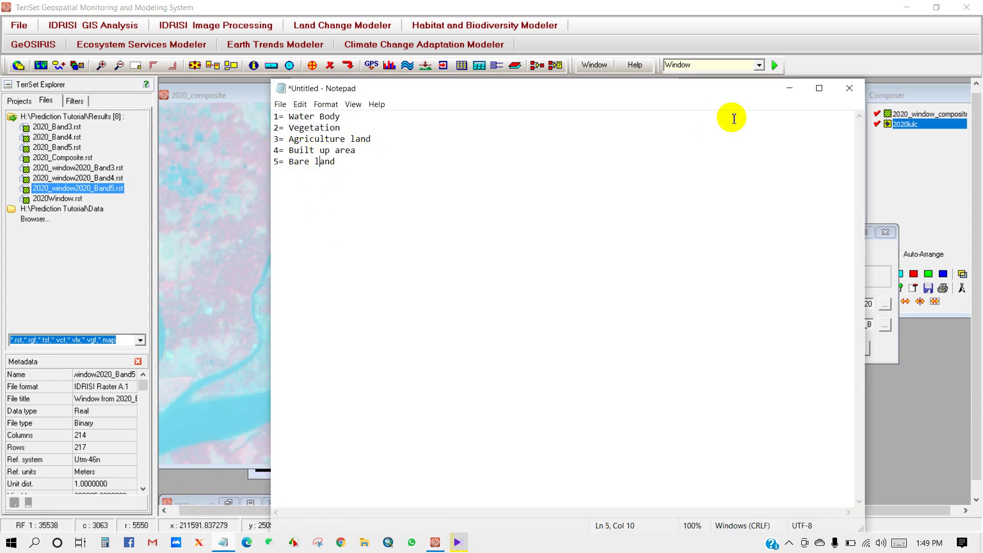
{"action": "left_click", "coordinate": [790, 88]}
Digitize a built-up area polygon with ID 4 in the active layer, over the cyan pixels in the western part of the town
{"action": "scroll", "coordinate": [521, 305], "scroll_direction": "up", "scroll_amount": 1}
{"action": "scroll", "coordinate": [504, 332], "scroll_direction": "up", "scroll_amount": 1}
{"action": "scroll", "coordinate": [505, 332], "scroll_direction": "down", "scroll_amount": 1}
{"action": "scroll", "coordinate": [507, 314], "scroll_direction": "up", "scroll_amount": 4}
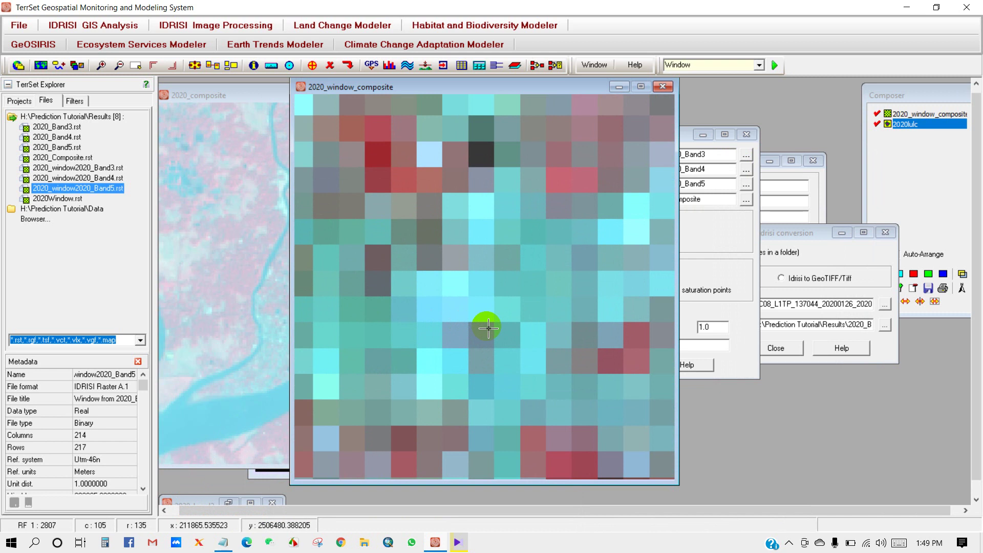
{"action": "left_click", "coordinate": [313, 65]}
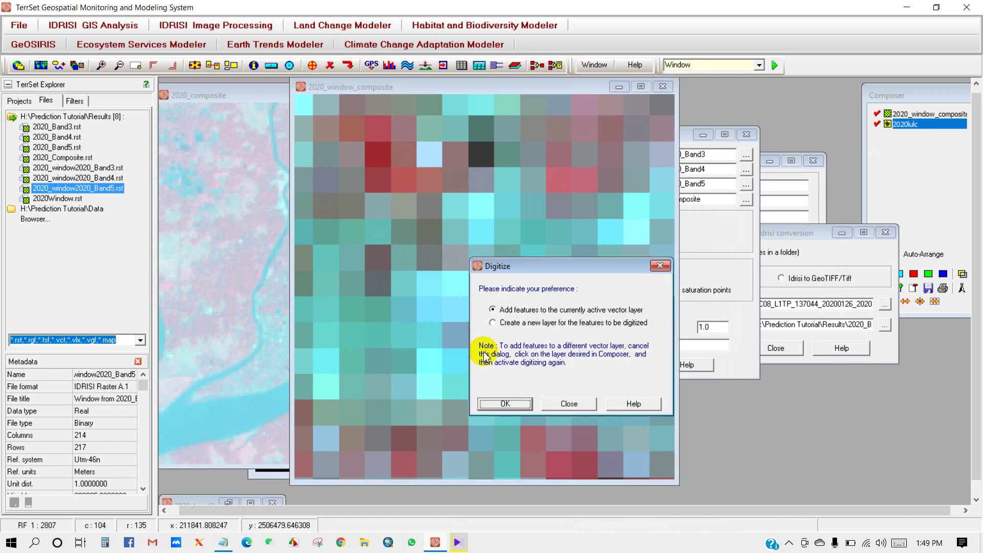
{"action": "left_click", "coordinate": [495, 404]}
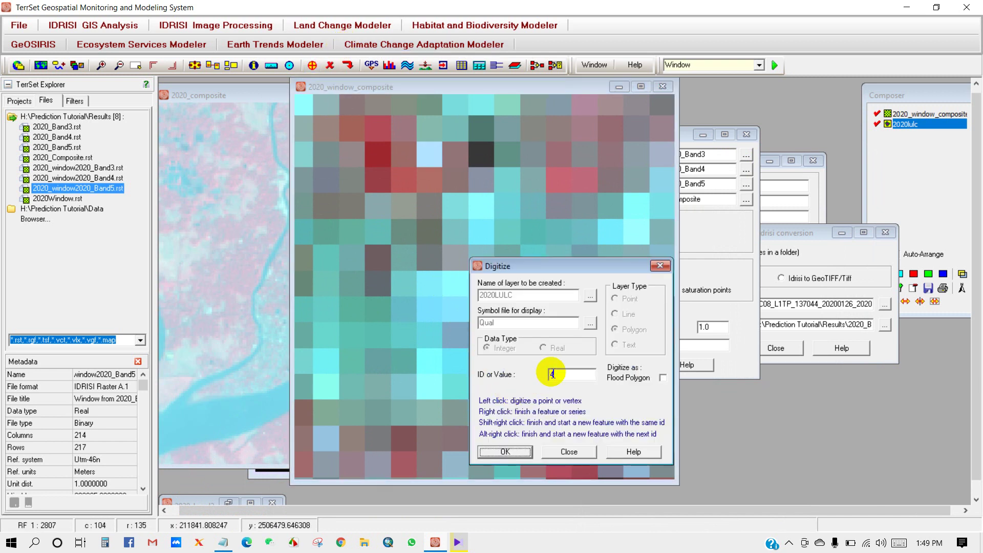
{"action": "left_click", "coordinate": [505, 452]}
{"action": "left_click", "coordinate": [447, 392]}
{"action": "left_click", "coordinate": [433, 283]}
{"action": "left_click", "coordinate": [470, 276]}
{"action": "left_click", "coordinate": [556, 339]}
{"action": "left_click", "coordinate": [547, 384]}
{"action": "left_click", "coordinate": [517, 403]}
{"action": "left_click", "coordinate": [477, 402]}
{"action": "right_click", "coordinate": [448, 394]}
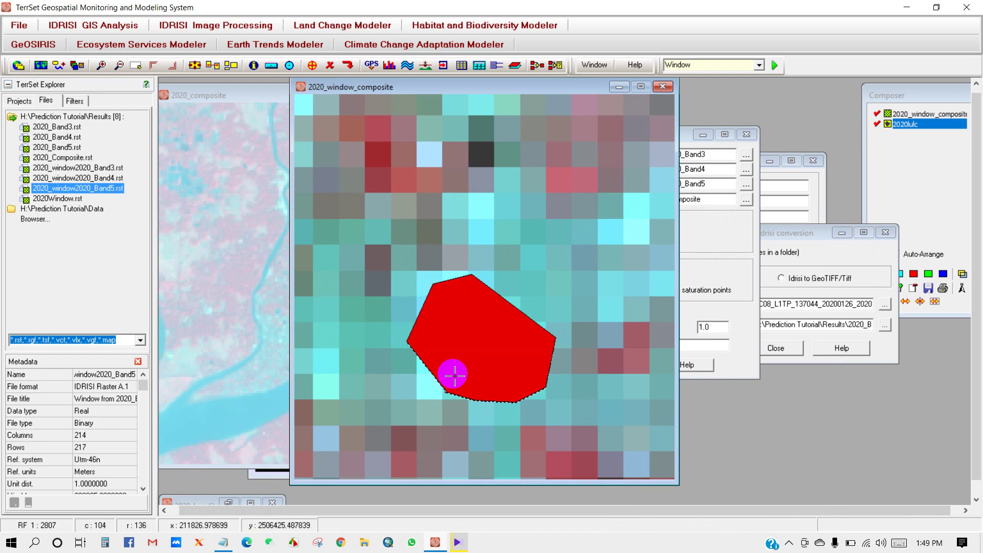
{"action": "scroll", "coordinate": [459, 358], "scroll_direction": "down", "scroll_amount": 5}
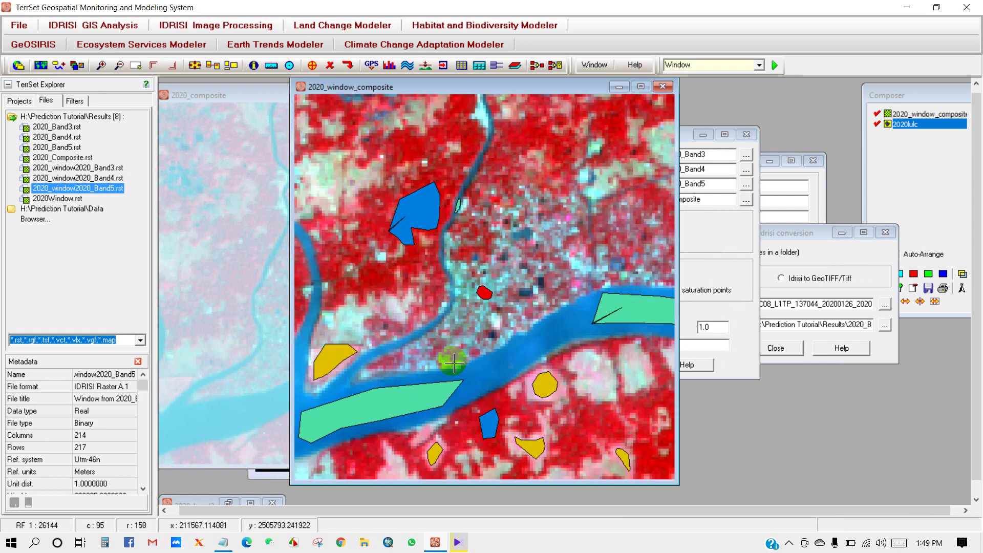
Digitize a built-up area polygon with ID 4 in the active layer, over the cyan pixels on the main river's north bank
{"action": "scroll", "coordinate": [442, 352], "scroll_direction": "up", "scroll_amount": 6}
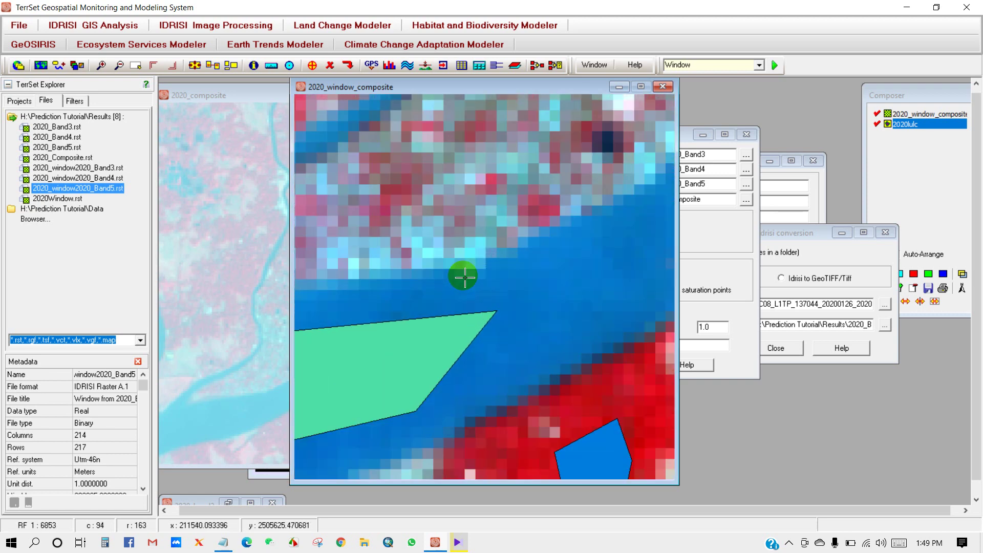
{"action": "scroll", "coordinate": [481, 271], "scroll_direction": "up", "scroll_amount": 4}
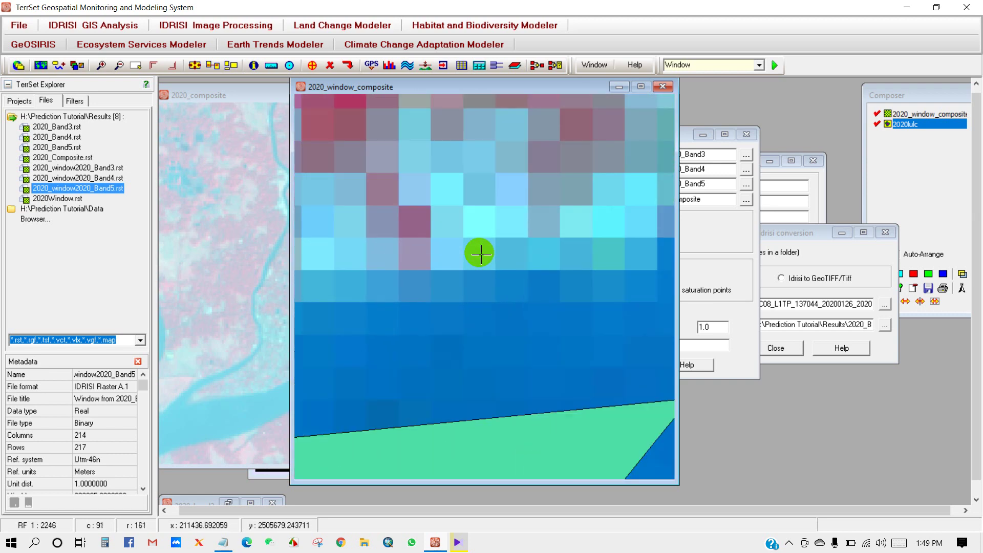
{"action": "scroll", "coordinate": [477, 250], "scroll_direction": "down", "scroll_amount": 1}
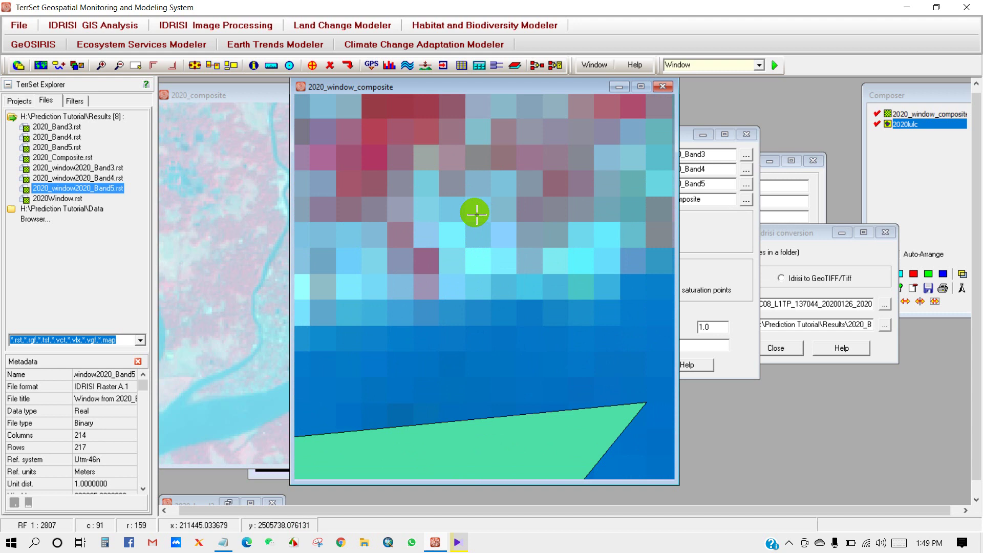
{"action": "left_click", "coordinate": [314, 65]}
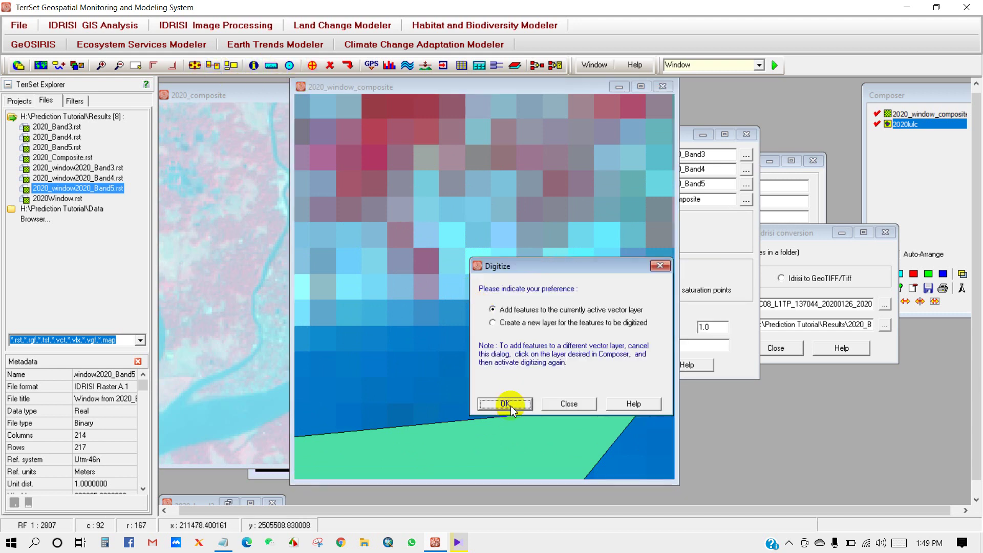
{"action": "left_click", "coordinate": [504, 400]}
{"action": "left_click_drag", "start_coordinate": [561, 376], "coordinate": [549, 378]}
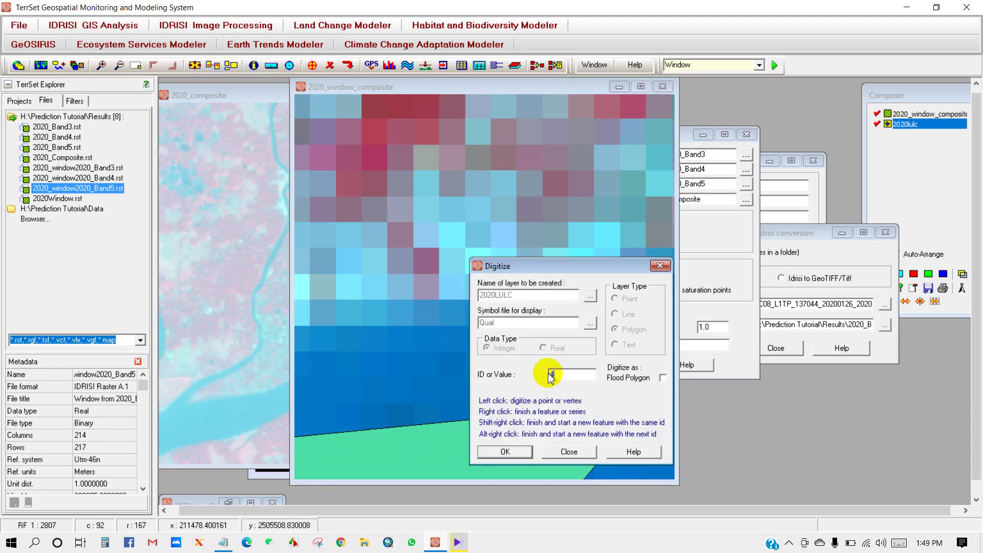
{"action": "type", "text": "4"}
{"action": "left_click", "coordinate": [506, 453]}
{"action": "left_click", "coordinate": [461, 280]}
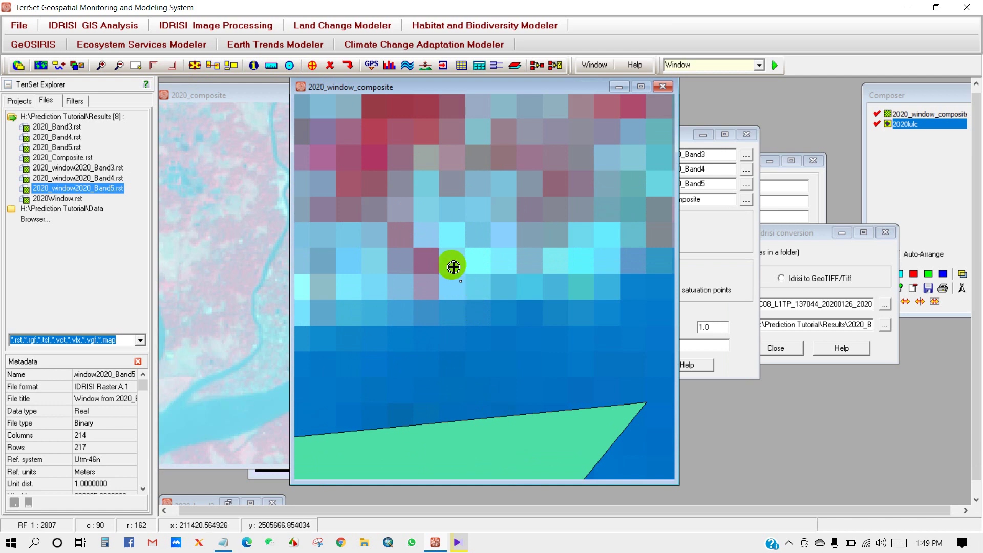
{"action": "left_click", "coordinate": [444, 226]}
{"action": "left_click", "coordinate": [506, 197]}
{"action": "left_click", "coordinate": [515, 229]}
{"action": "left_click", "coordinate": [499, 264]}
{"action": "left_click", "coordinate": [481, 267]}
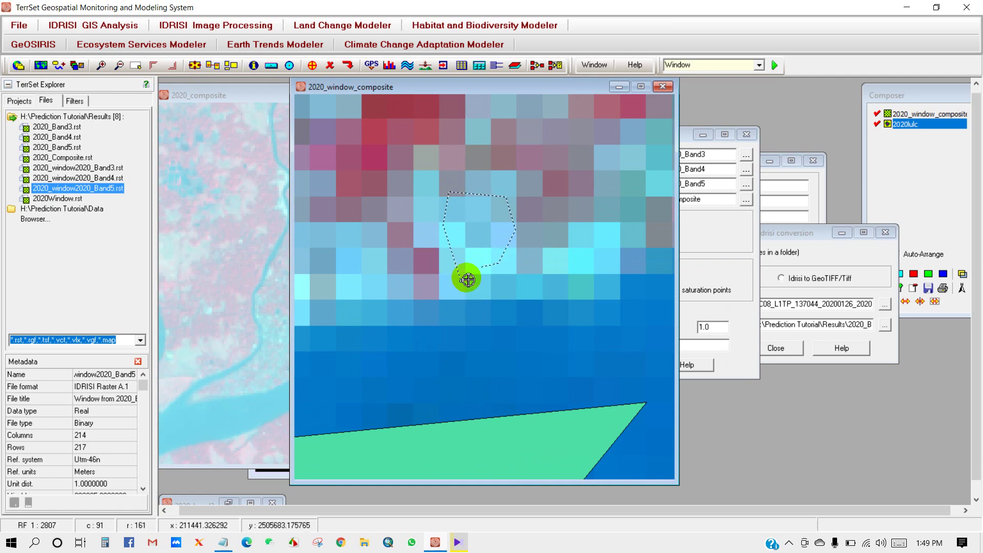
{"action": "right_click", "coordinate": [463, 280]}
{"action": "scroll", "coordinate": [463, 281], "scroll_direction": "down", "scroll_amount": 3}
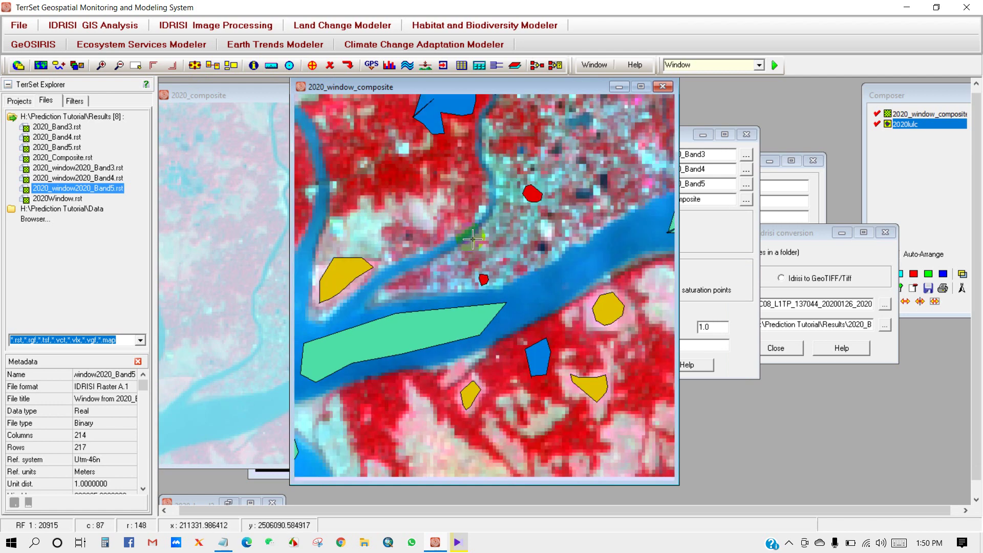
{"action": "scroll", "coordinate": [468, 273], "scroll_direction": "down", "scroll_amount": 2}
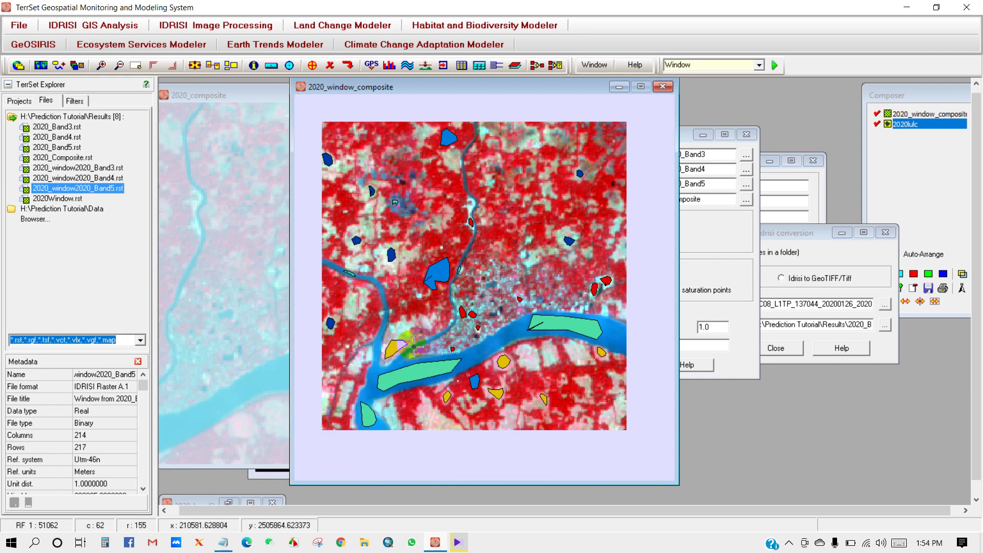
Save the digitized polygons to the 2020LULC vector layer and move the composite map window aside
{"action": "left_click", "coordinate": [349, 66]}
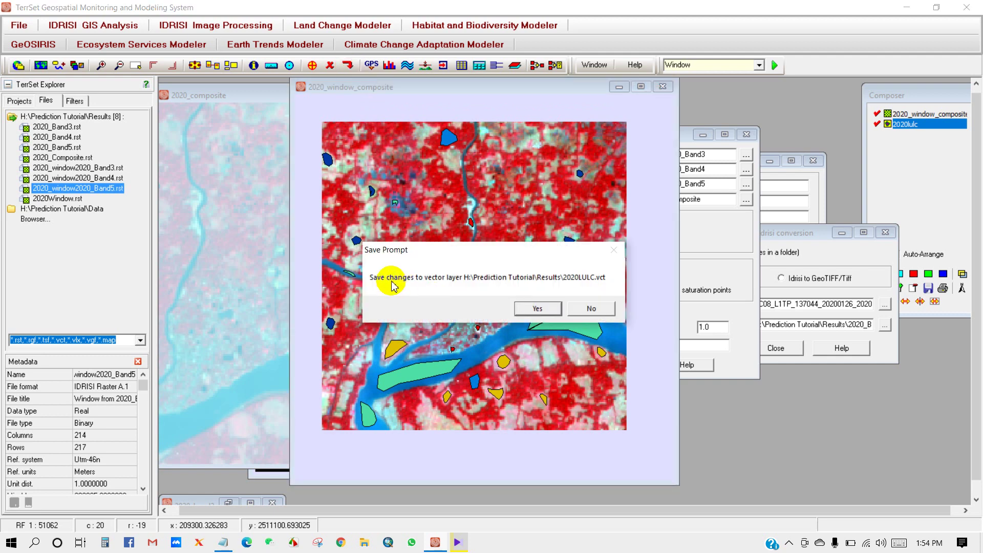
{"action": "left_click", "coordinate": [540, 309]}
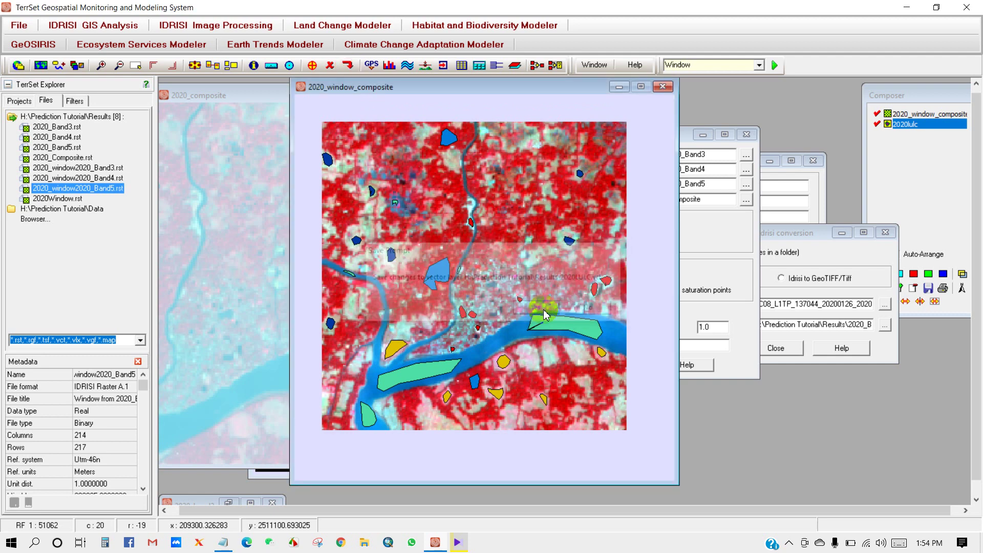
{"action": "left_click_drag", "start_coordinate": [429, 88], "coordinate": [314, 85]}
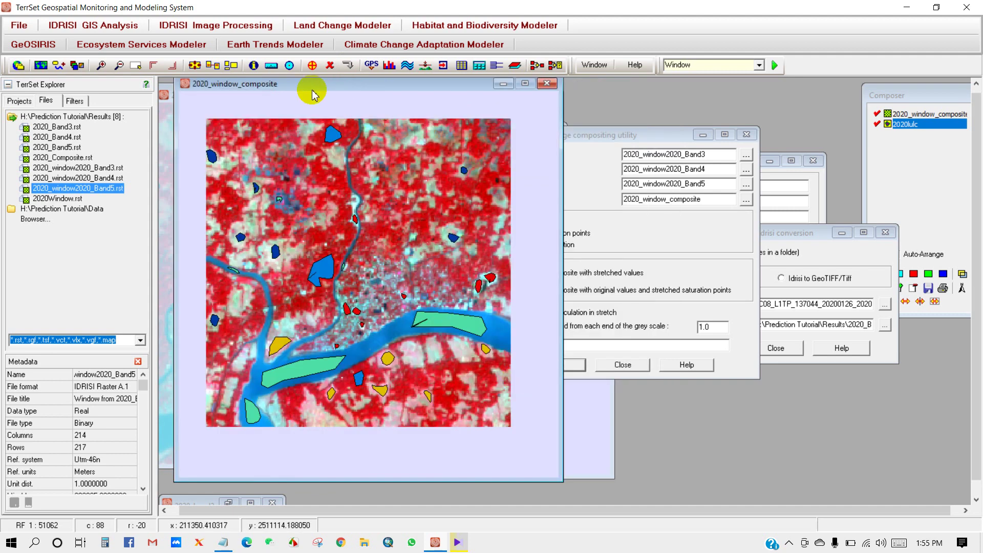
Start MAKESIG signature extraction and choose 2020LULC as the vector file defining the training sites
{"action": "left_click", "coordinate": [224, 28]}
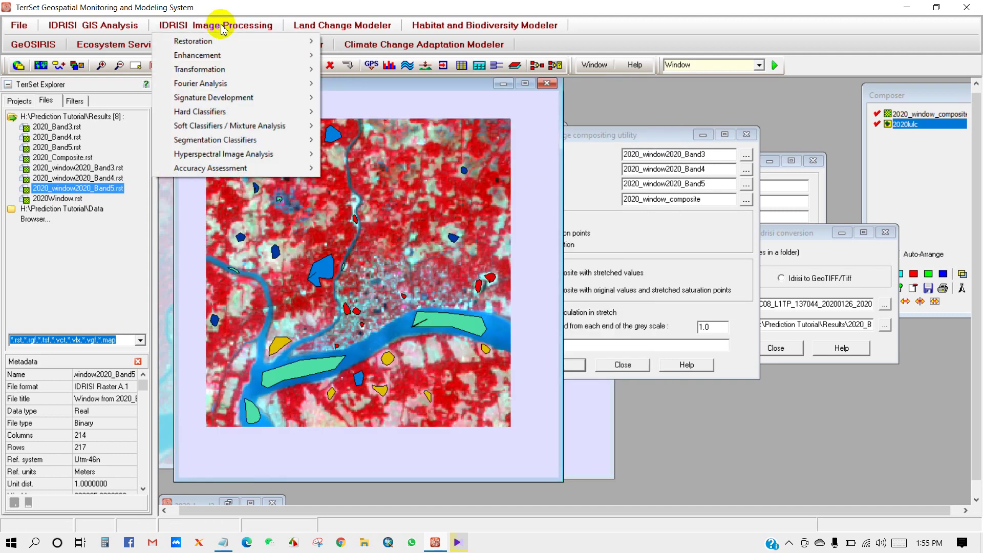
{"action": "mouse_move", "coordinate": [210, 101]}
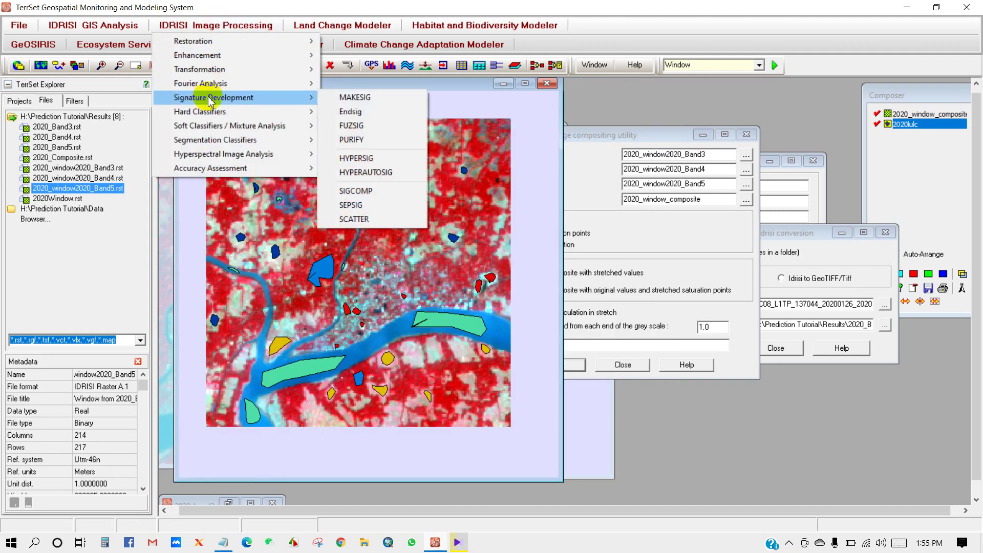
{"action": "left_click", "coordinate": [357, 99]}
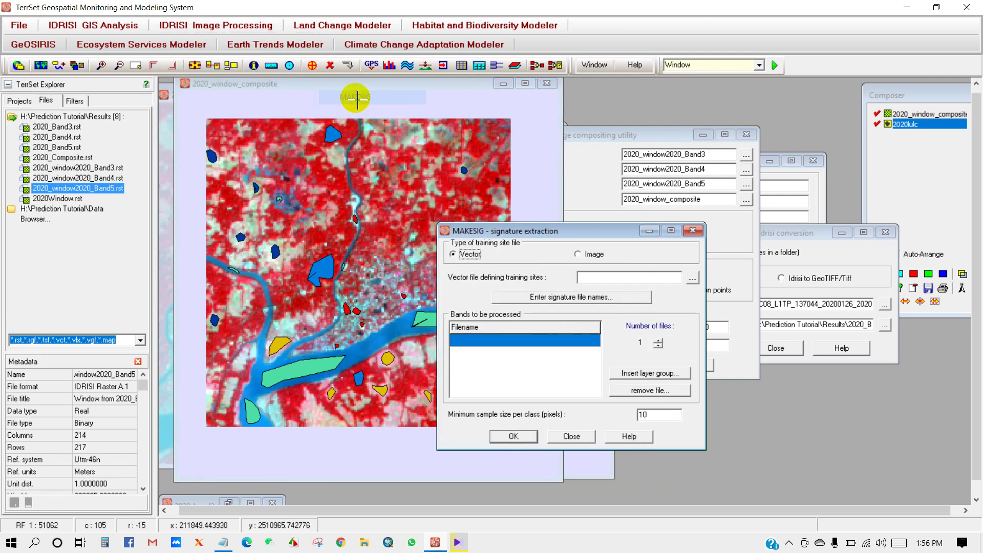
{"action": "left_click_drag", "start_coordinate": [563, 226], "coordinate": [574, 158]}
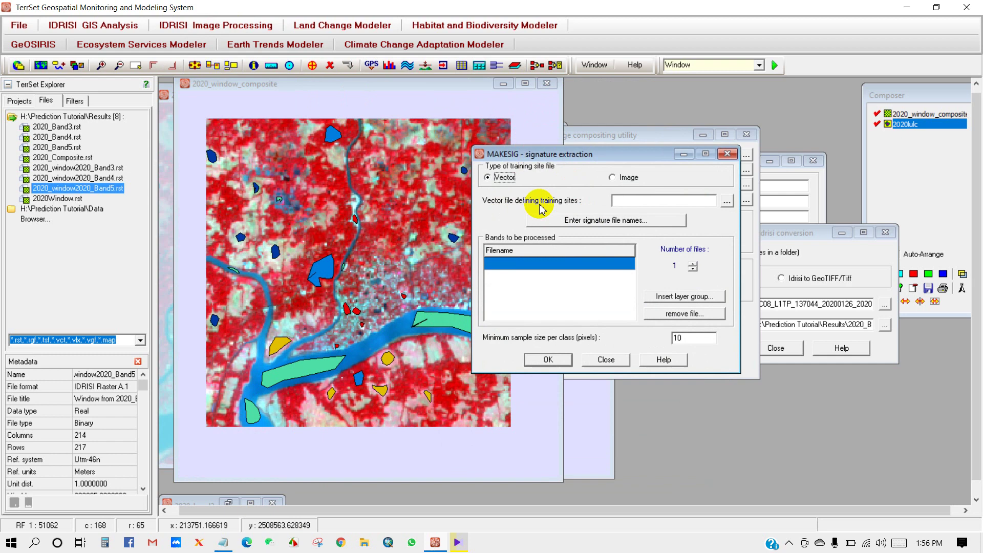
{"action": "left_click", "coordinate": [728, 201]}
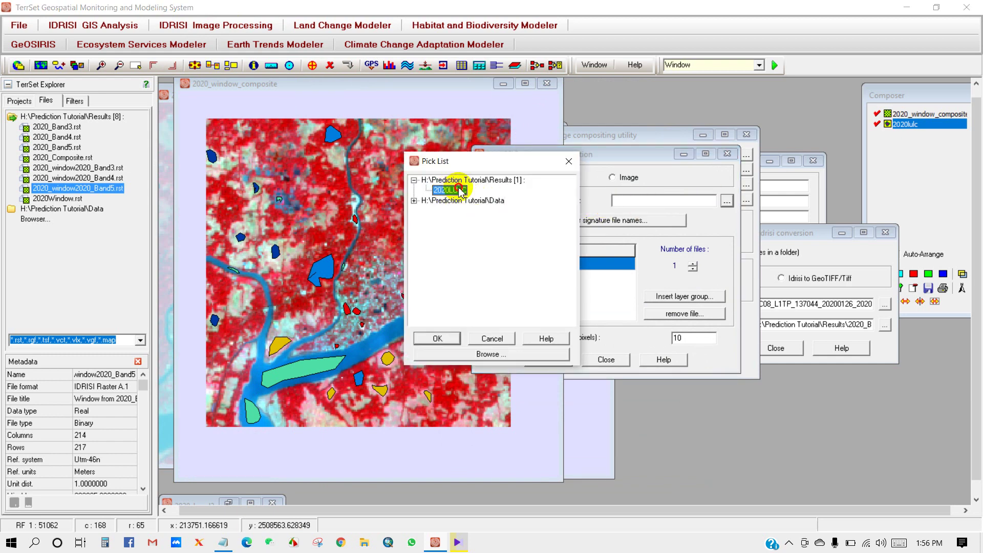
{"action": "left_click", "coordinate": [433, 339]}
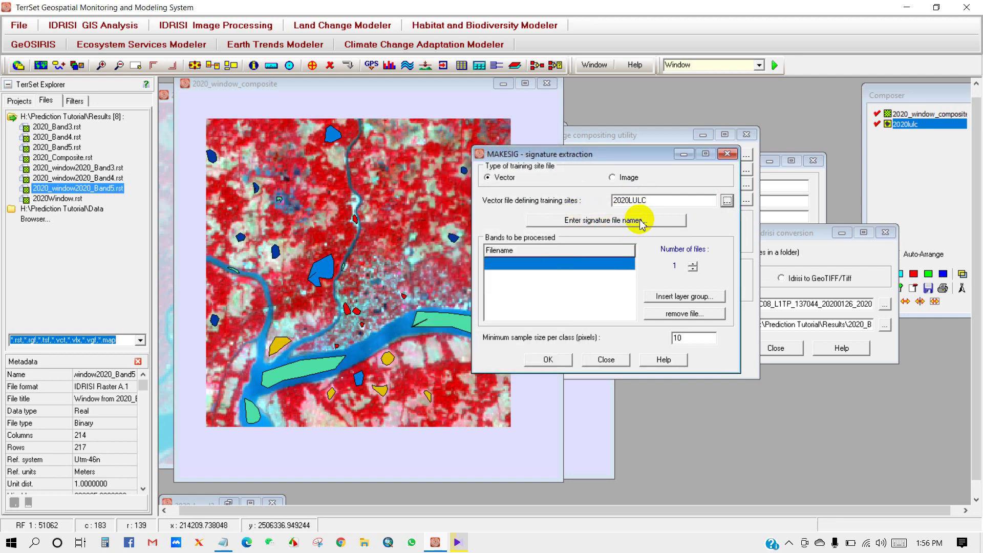
Name the signatures for IDs 1 to 5 Waterbody, Vegetation, Agriculture Land, Built up Area and Bare Land, using the class list in Notepad
{"action": "left_click", "coordinate": [620, 220]}
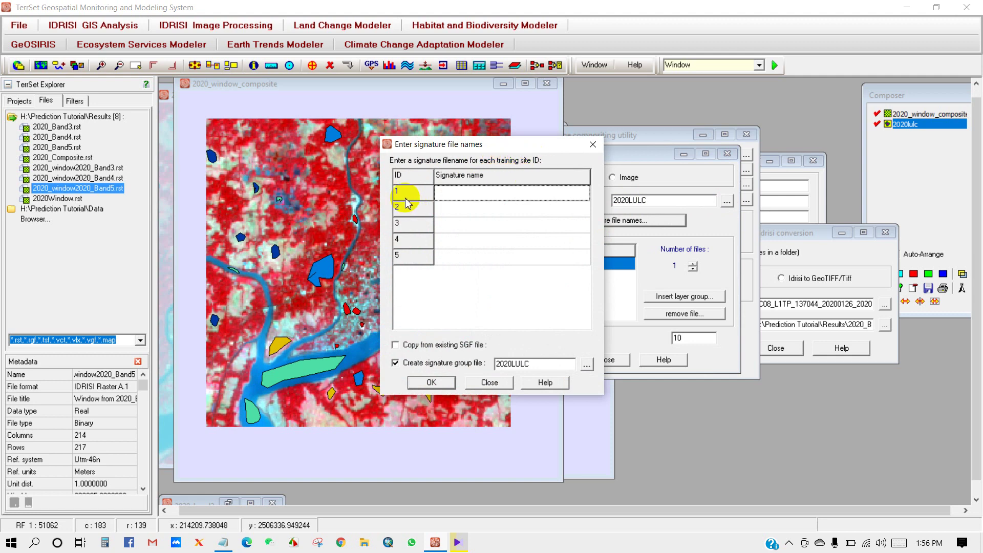
{"action": "left_click", "coordinate": [225, 542]}
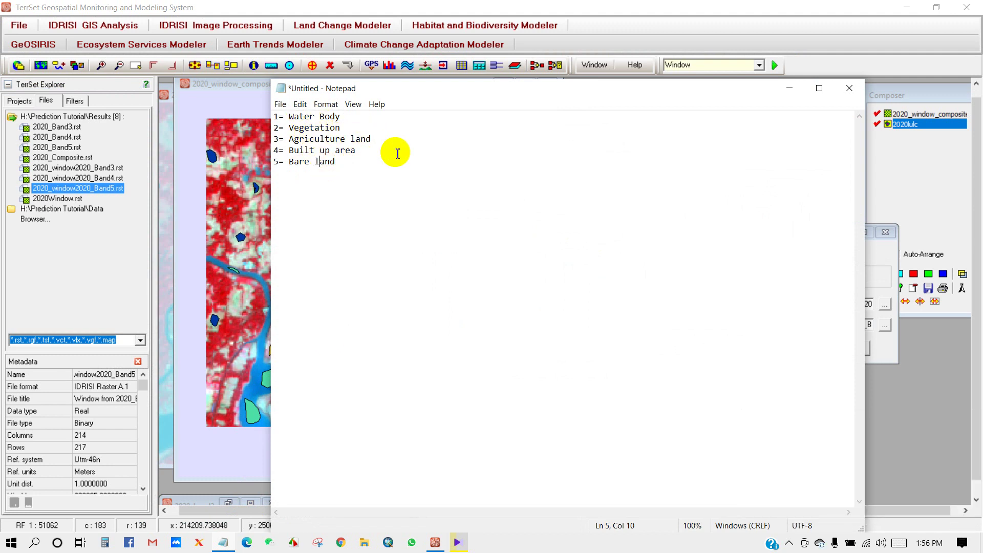
{"action": "left_click", "coordinate": [790, 88]}
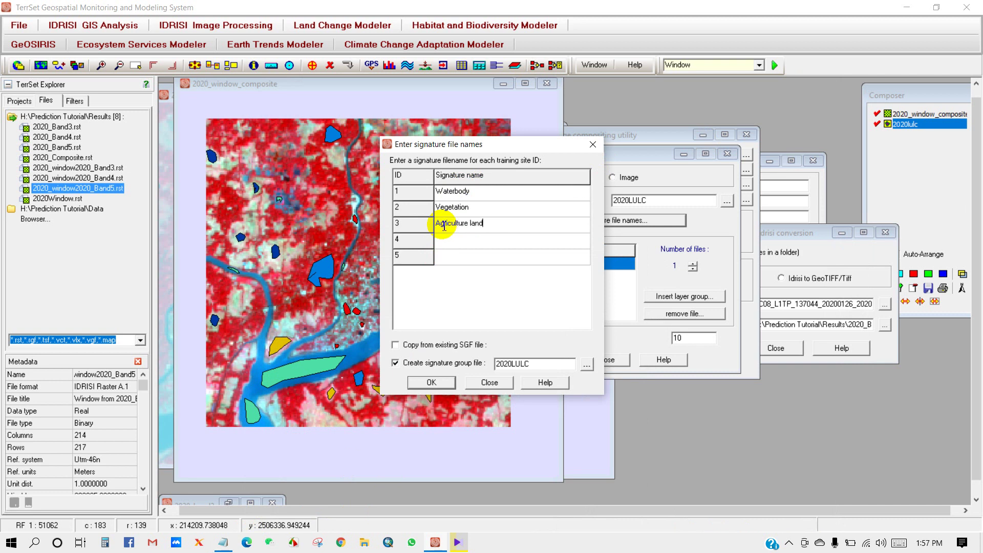
{"action": "type", "text": "Built up Area"}
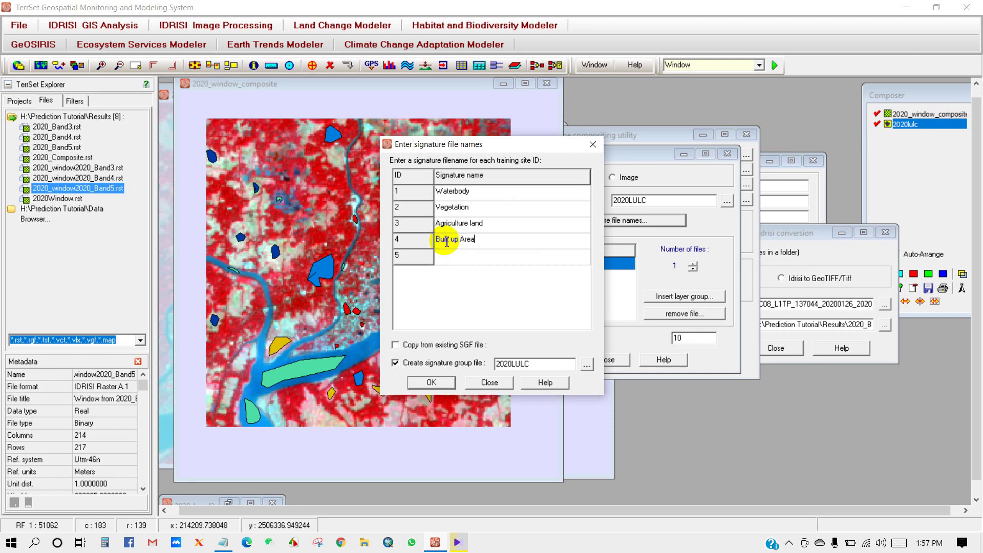
{"action": "left_click", "coordinate": [453, 255]}
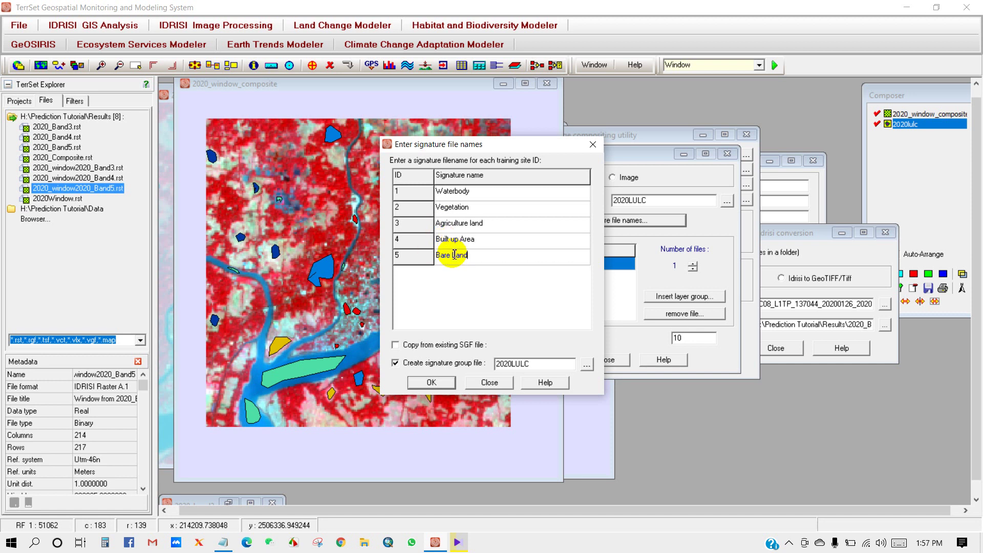
{"action": "double_click", "coordinate": [476, 224]}
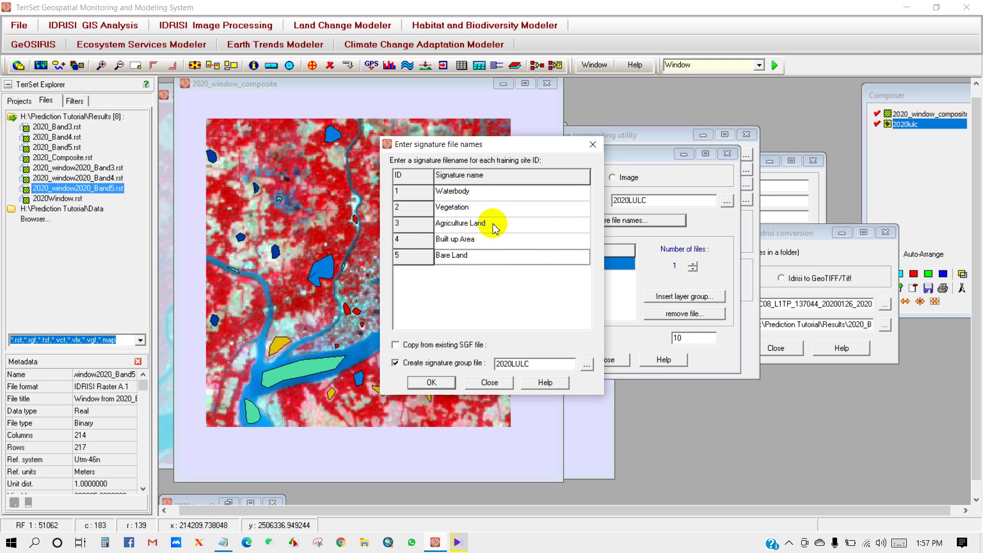
{"action": "left_click", "coordinate": [428, 385]}
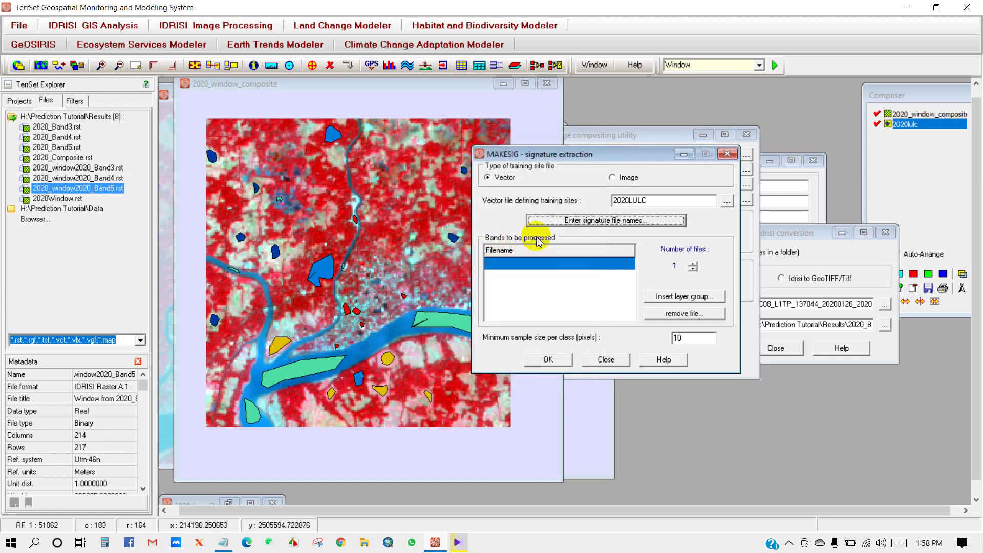
Set the number of bands to be processed to 3 and assign 2020_window2020_Band3 as the first
{"action": "left_click", "coordinate": [693, 264]}
{"action": "left_click", "coordinate": [562, 264]}
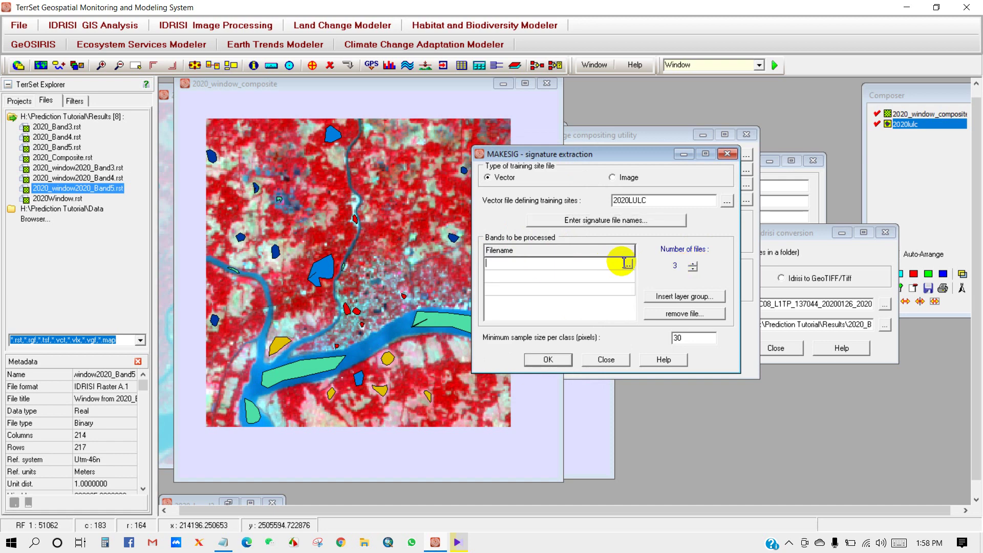
{"action": "left_click", "coordinate": [628, 264]}
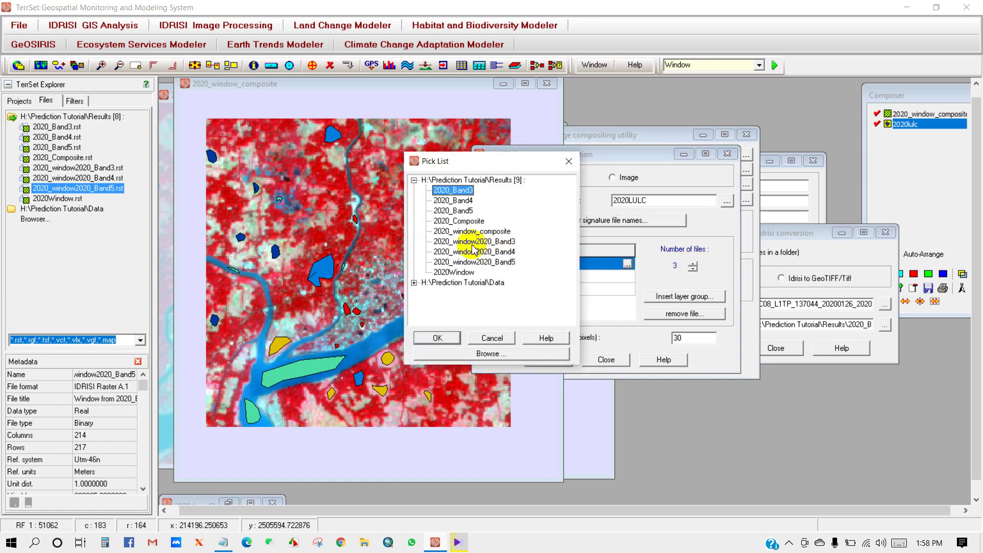
{"action": "left_click", "coordinate": [464, 244]}
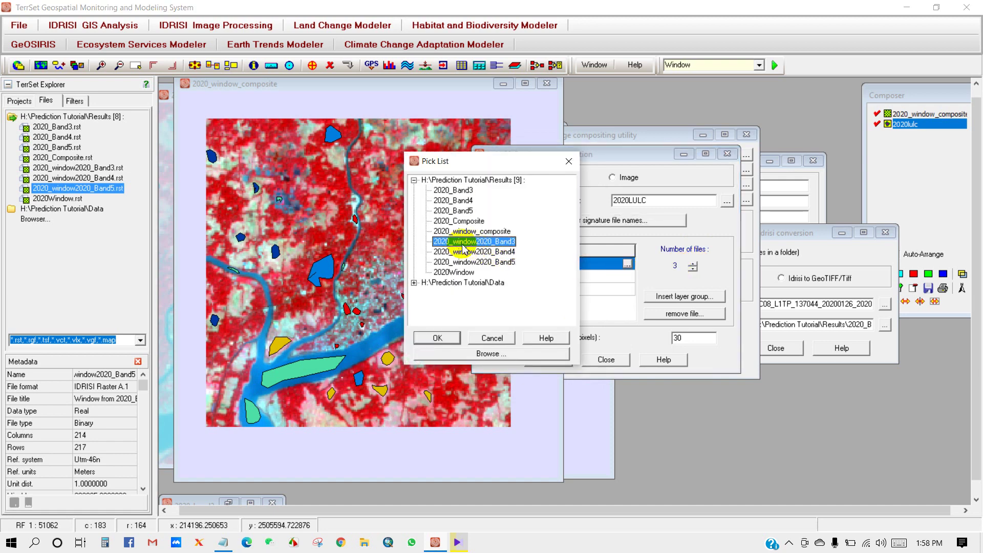
{"action": "left_click", "coordinate": [438, 337]}
Assign 2020_window2020_Band4 and 2020_window2020_Band5 as the second and third bands and run the signature extraction
{"action": "left_click", "coordinate": [617, 276]}
{"action": "left_click", "coordinate": [628, 276]}
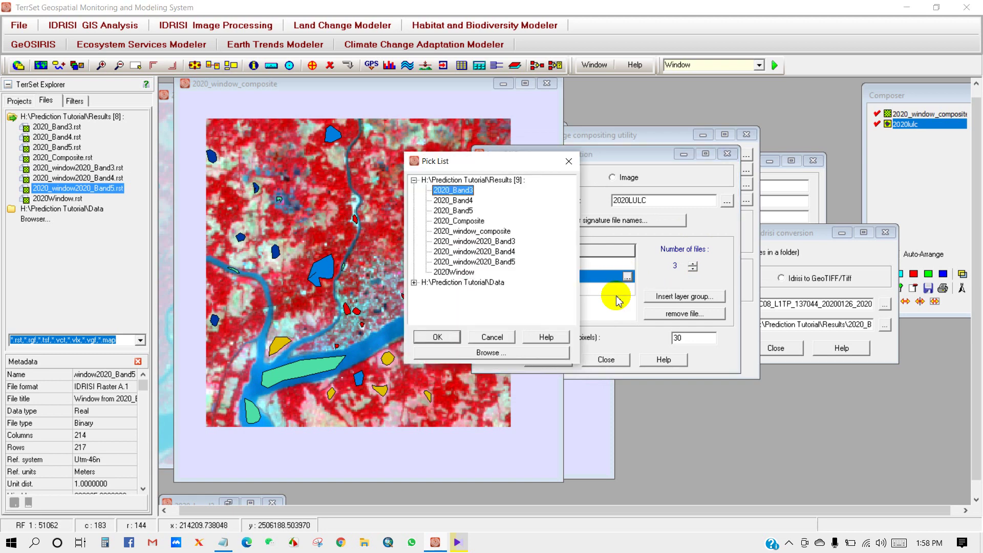
{"action": "left_click", "coordinate": [492, 253]}
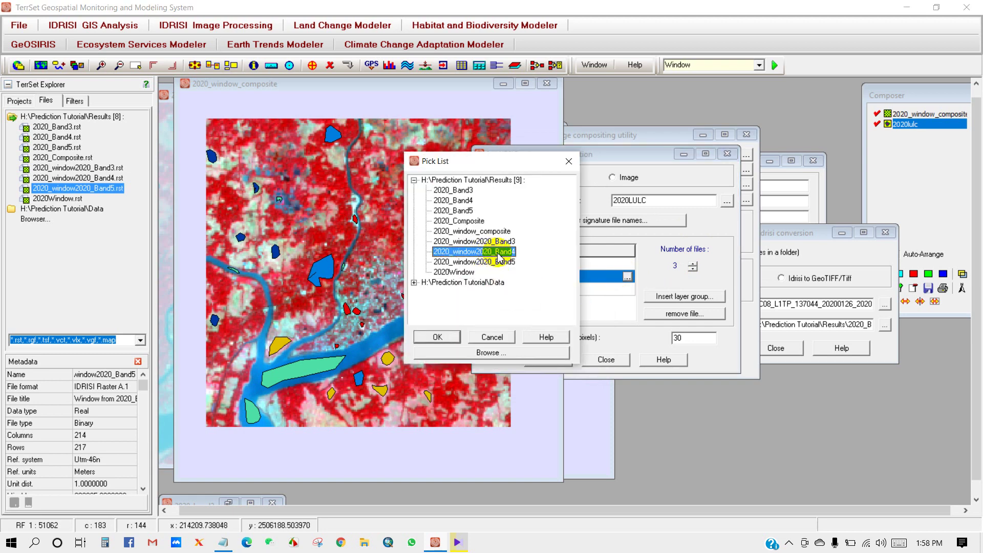
{"action": "left_click", "coordinate": [437, 337]}
{"action": "left_click", "coordinate": [618, 289]}
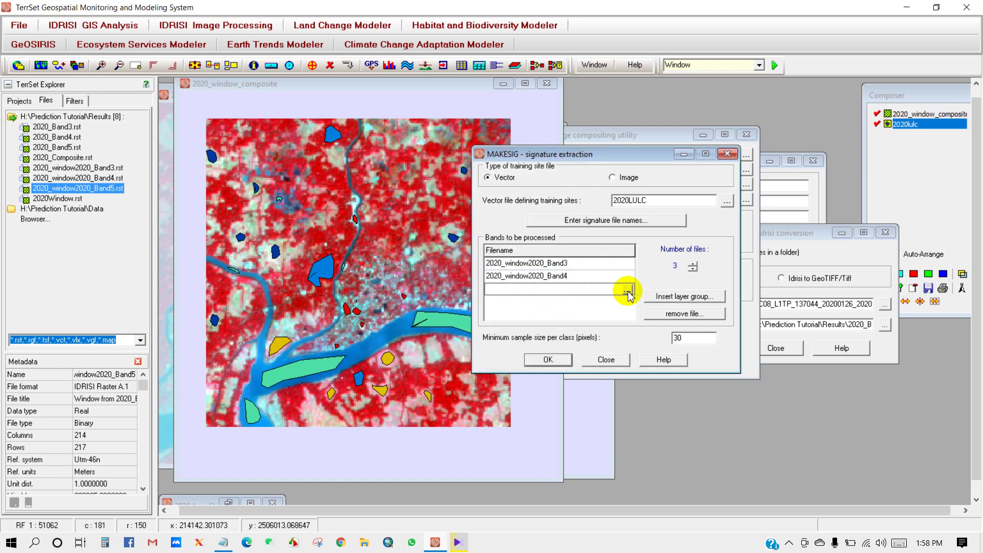
{"action": "left_click", "coordinate": [628, 289]}
{"action": "left_click", "coordinate": [491, 262]}
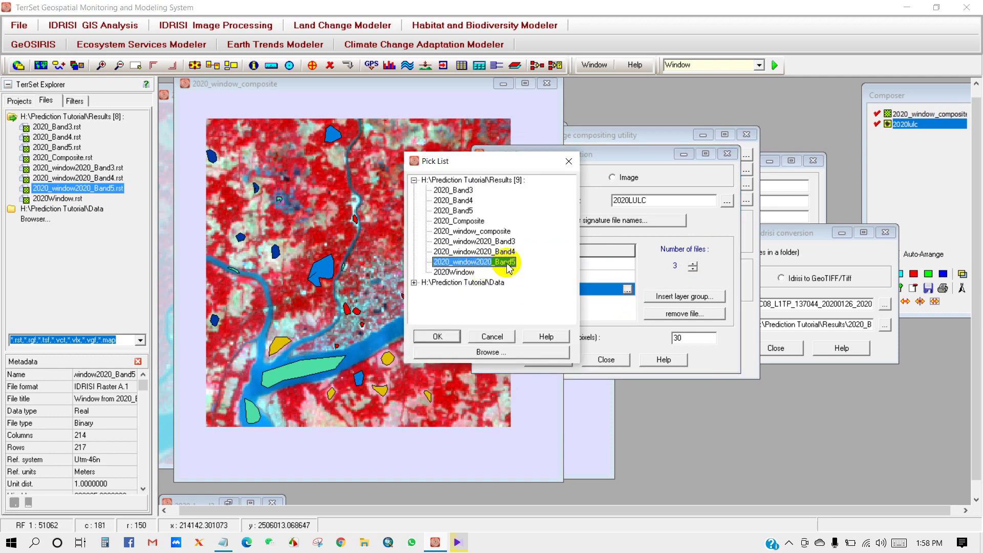
{"action": "left_click", "coordinate": [438, 335]}
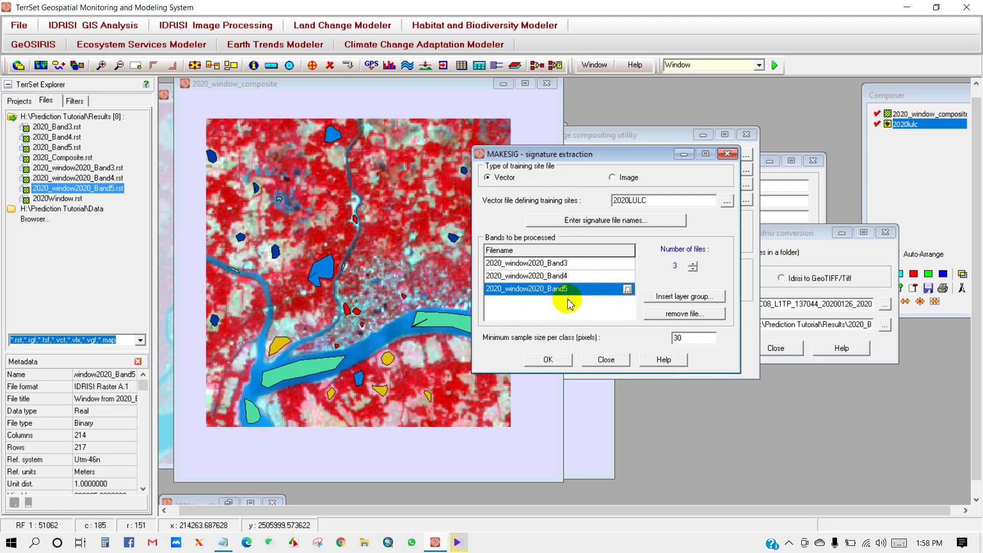
{"action": "left_click", "coordinate": [548, 360]}
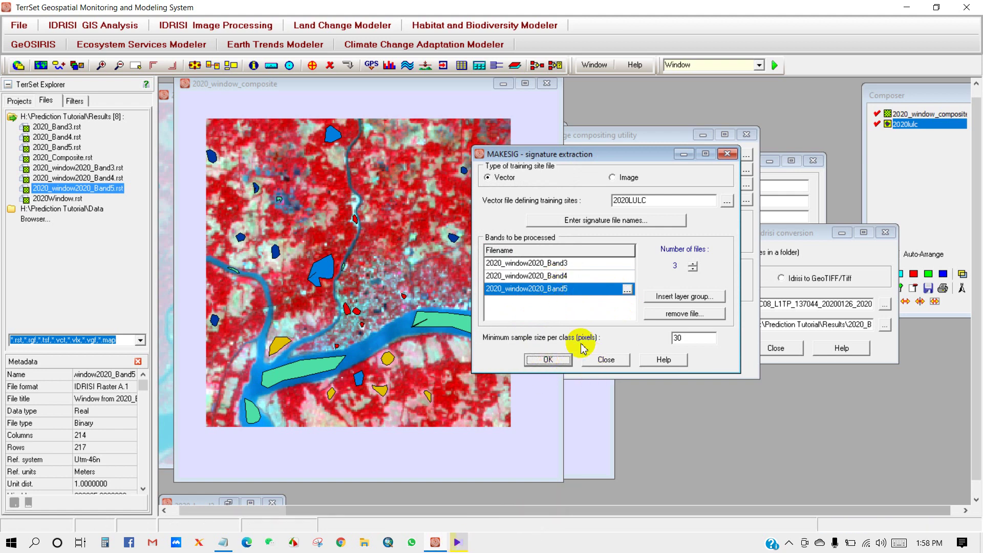
Start a MAXLIKE maximum likelihood classification and insert the 2020LULC signature group with equal prior probabilities
{"action": "left_click", "coordinate": [200, 28]}
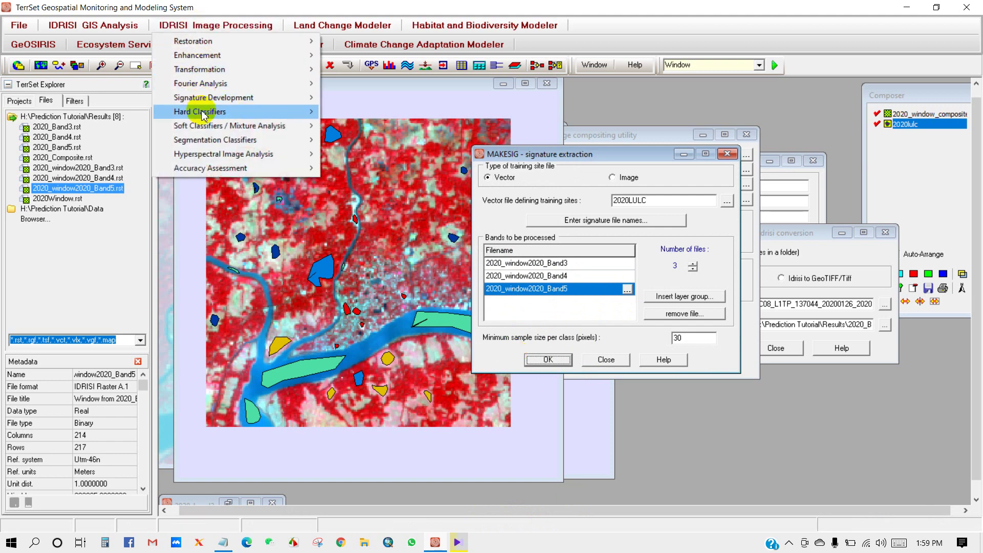
{"action": "mouse_move", "coordinate": [201, 114]}
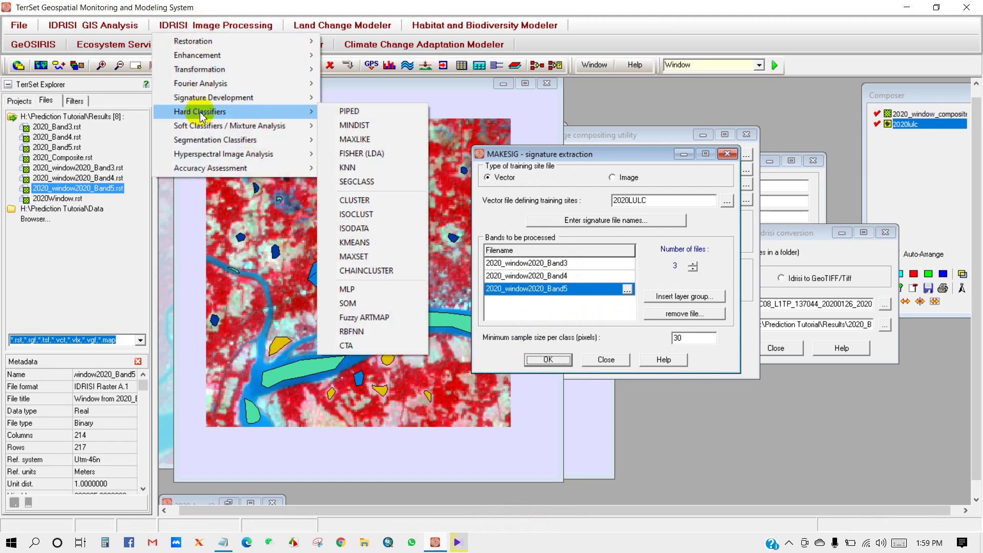
{"action": "left_click", "coordinate": [363, 142]}
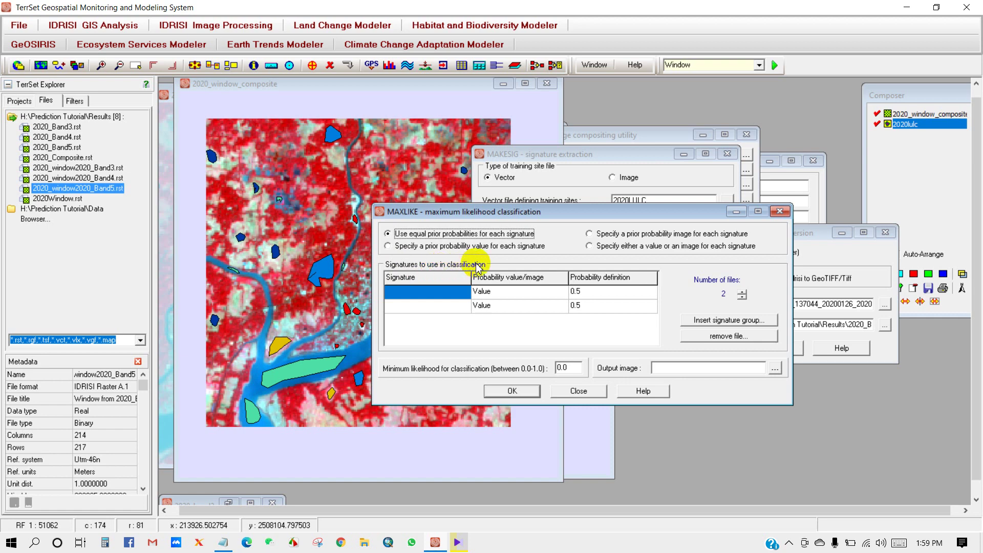
{"action": "left_click", "coordinate": [726, 320]}
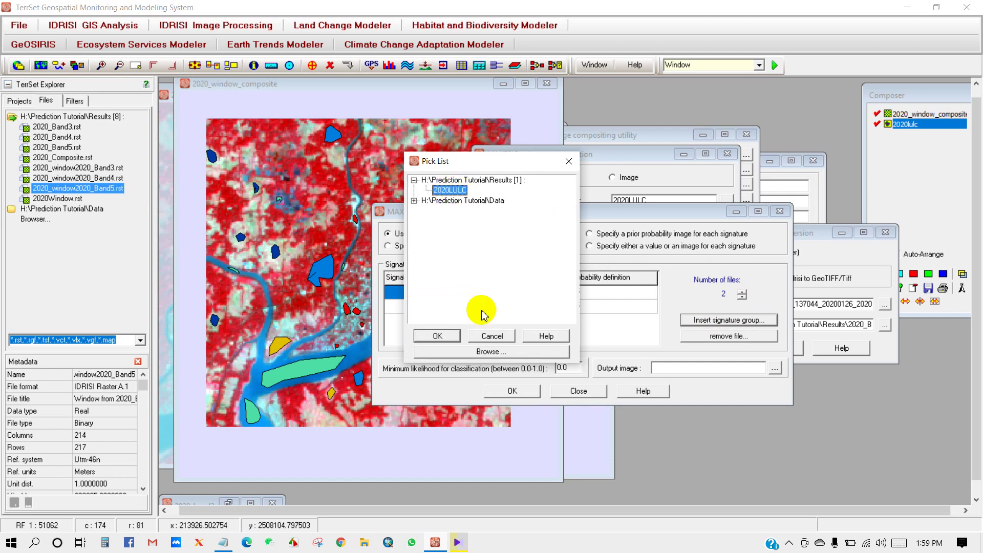
{"action": "left_click", "coordinate": [439, 336]}
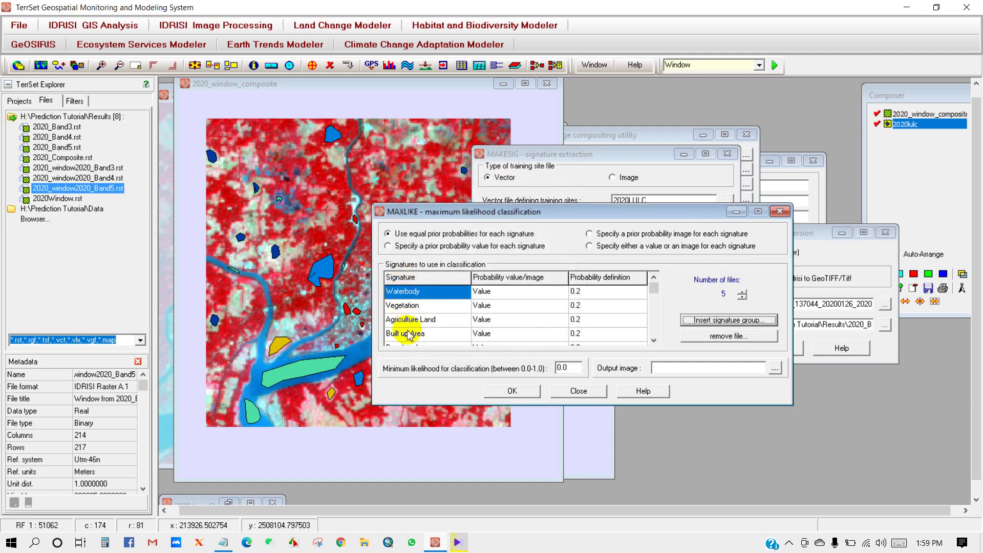
Check the loaded signatures, name the output image 2020_MAXLIKE and run the classification
{"action": "left_click_drag", "start_coordinate": [656, 291], "coordinate": [655, 336]}
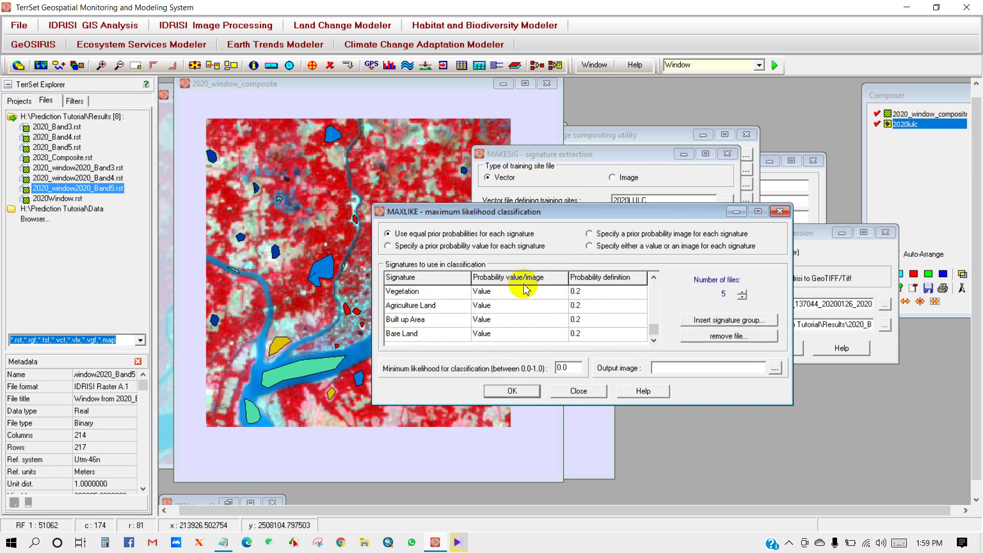
{"action": "left_click_drag", "start_coordinate": [654, 329], "coordinate": [653, 281]}
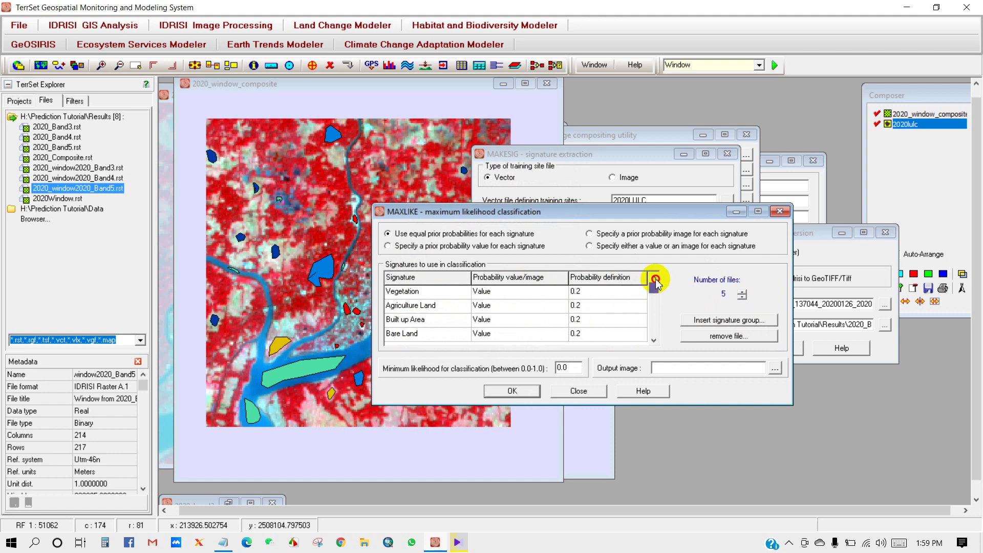
{"action": "left_click", "coordinate": [664, 368]}
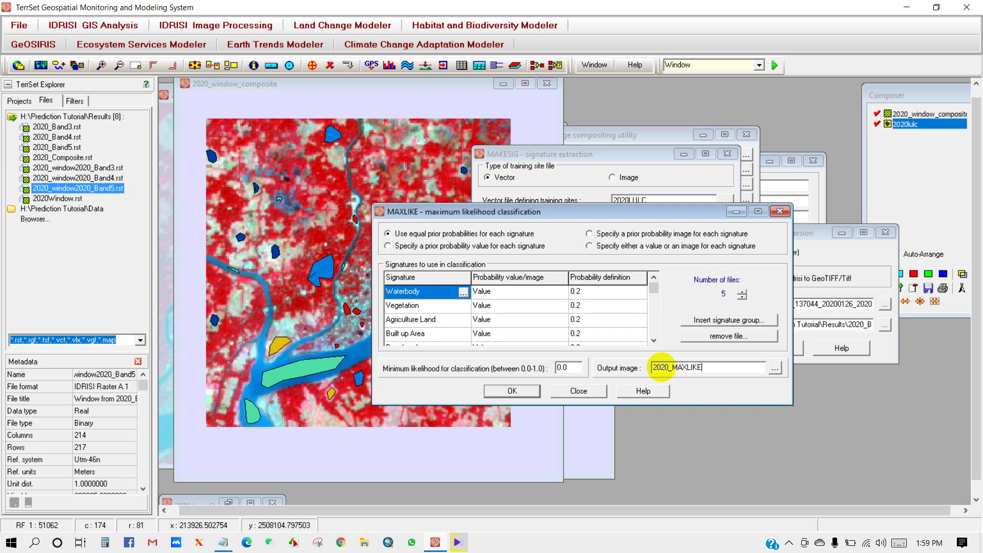
{"action": "left_click", "coordinate": [511, 391]}
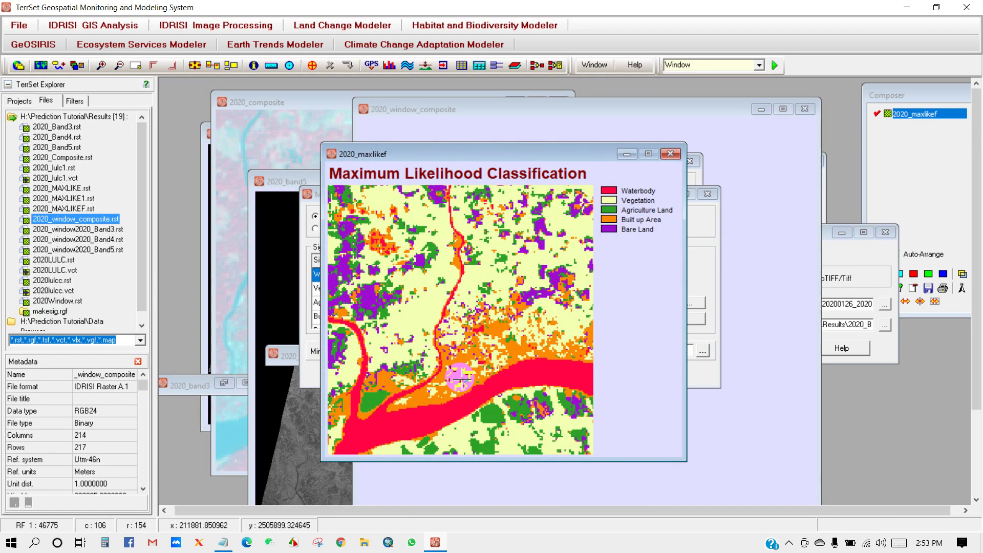
Enlarge the 2020_maxlikef map window and reposition it so the whole classified image and its legend fit
{"action": "left_click_drag", "start_coordinate": [684, 329], "coordinate": [788, 329]}
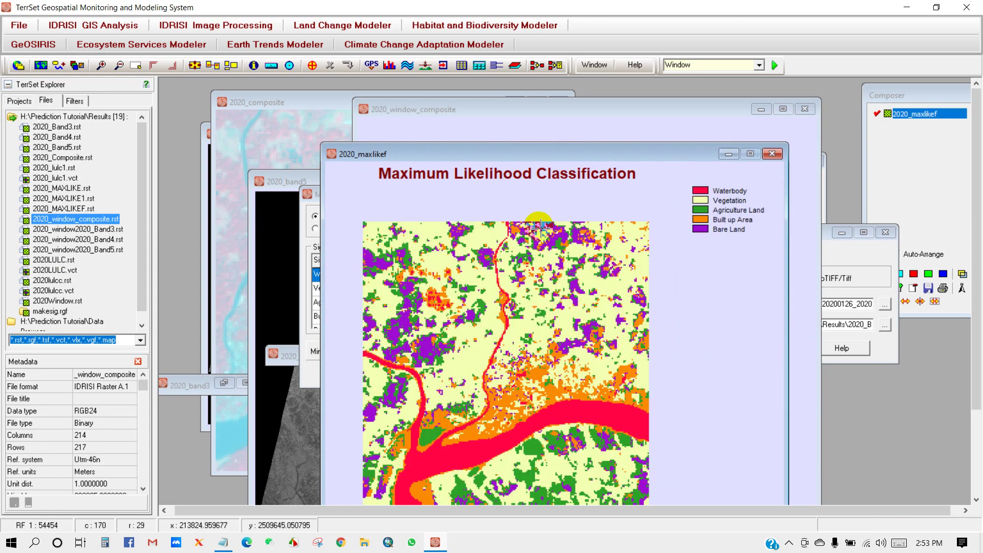
{"action": "left_click_drag", "start_coordinate": [489, 145], "coordinate": [489, 96]}
{"action": "scroll", "coordinate": [540, 298], "scroll_direction": "up", "scroll_amount": 2}
{"action": "left_click_drag", "start_coordinate": [500, 103], "coordinate": [435, 80]}
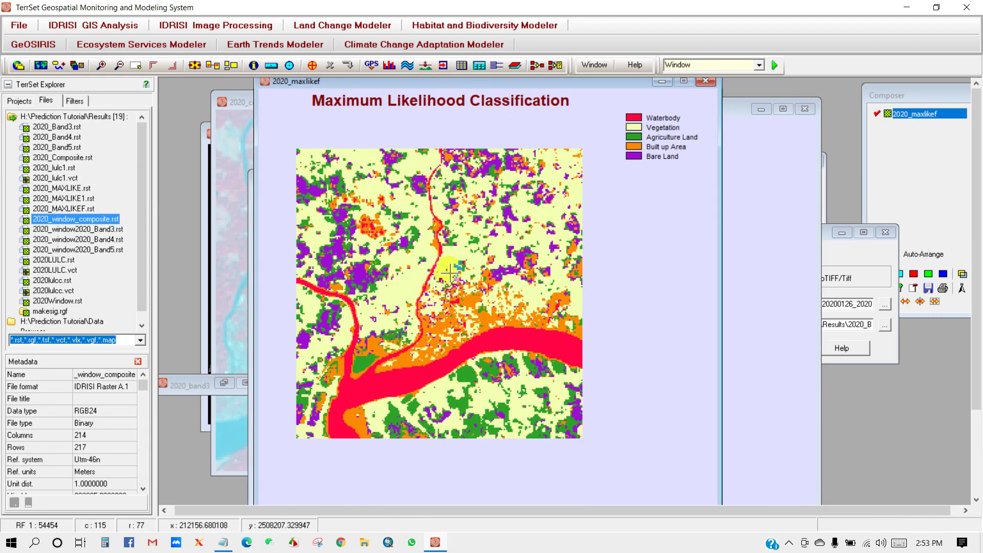
{"action": "scroll", "coordinate": [464, 295], "scroll_direction": "up", "scroll_amount": 1}
{"action": "scroll", "coordinate": [467, 297], "scroll_direction": "down", "scroll_amount": 1}
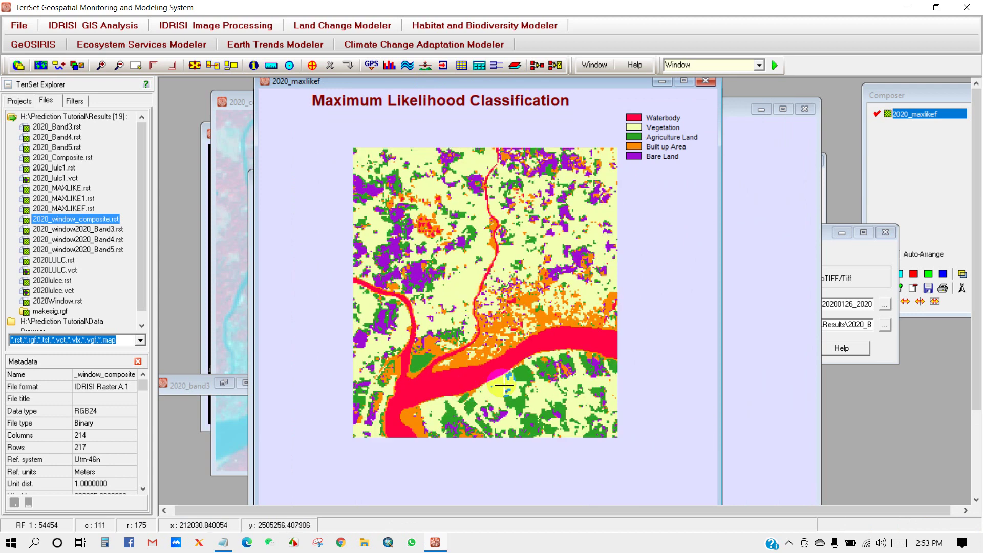
Examine the classification map's properties, from legends, georeferencing and north arrow through to insets and titles
{"action": "right_click", "coordinate": [664, 125]}
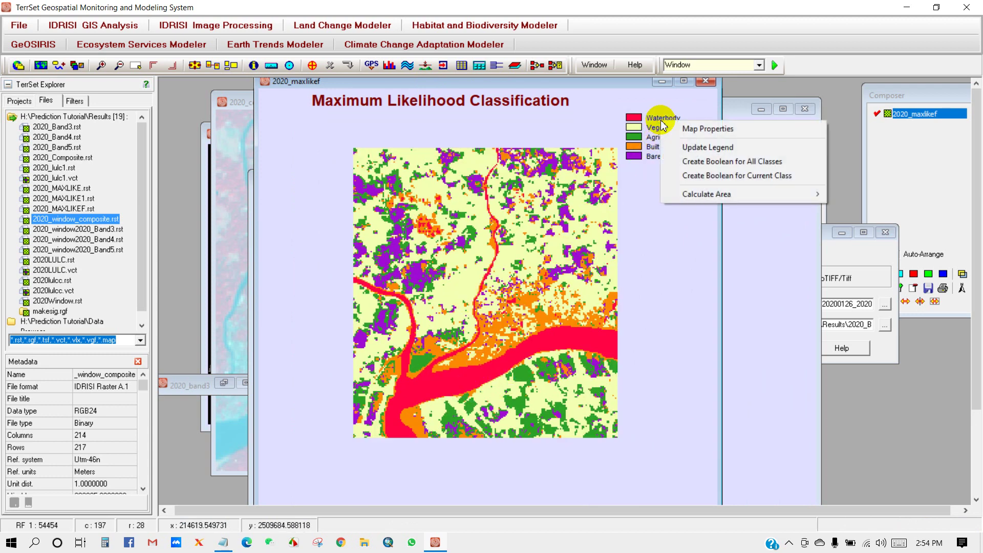
{"action": "left_click", "coordinate": [684, 128]}
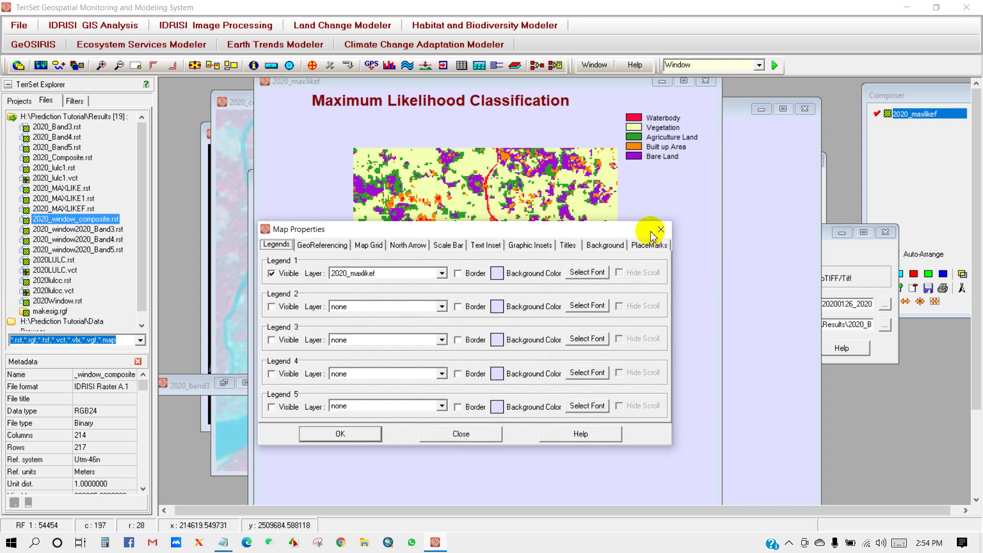
{"action": "left_click", "coordinate": [313, 245]}
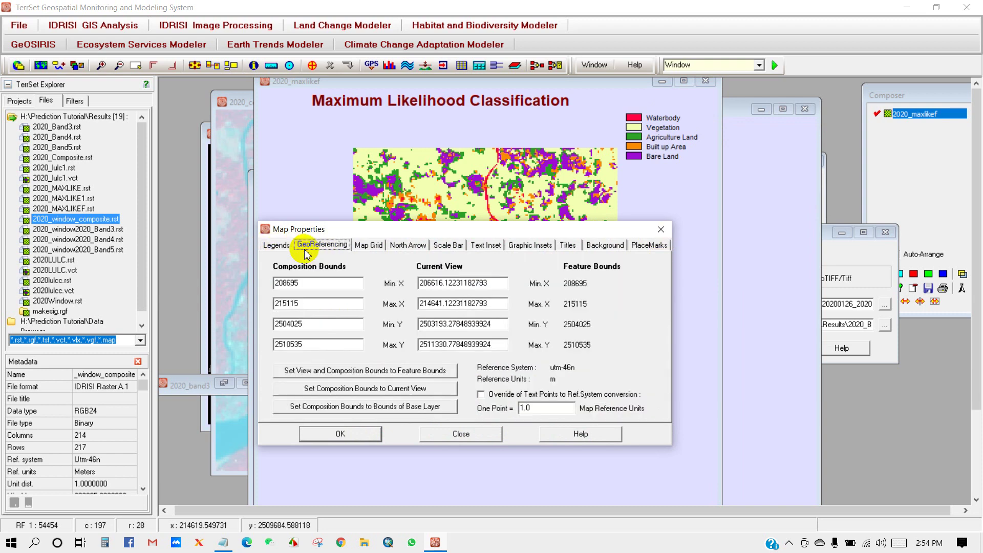
{"action": "left_click", "coordinate": [363, 247]}
{"action": "left_click", "coordinate": [403, 245]}
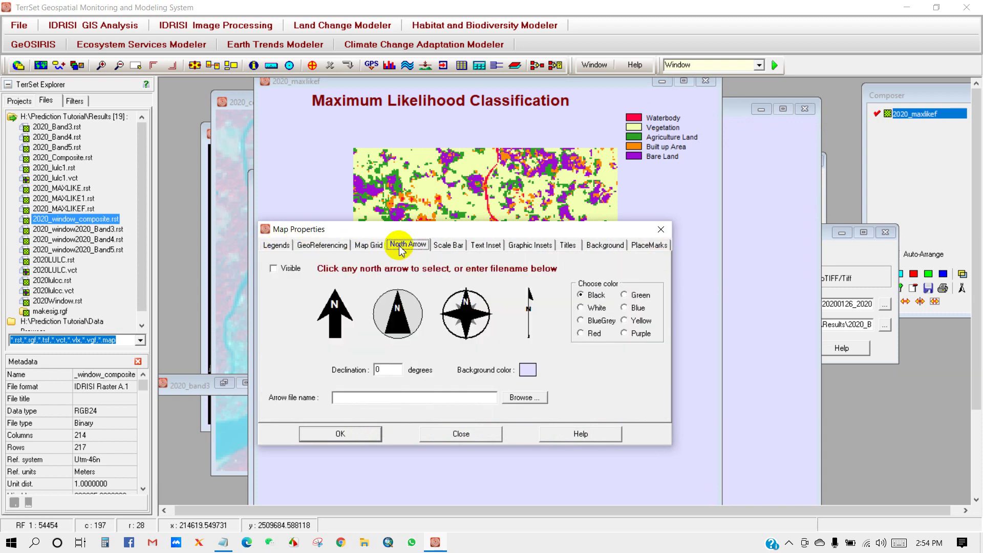
{"action": "left_click", "coordinate": [438, 248]}
{"action": "left_click", "coordinate": [484, 247]}
{"action": "left_click", "coordinate": [527, 247]}
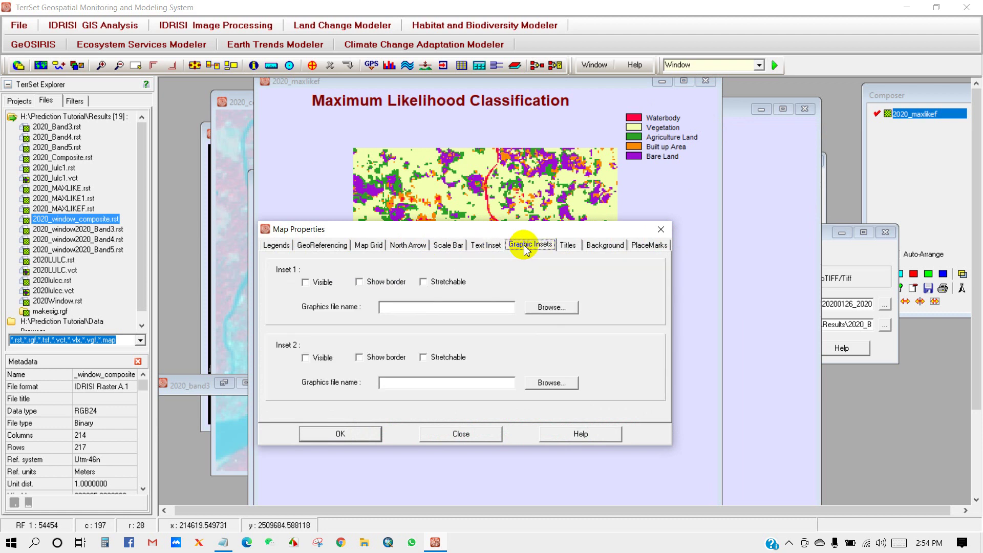
{"action": "left_click", "coordinate": [569, 245]}
{"action": "left_click", "coordinate": [383, 272]}
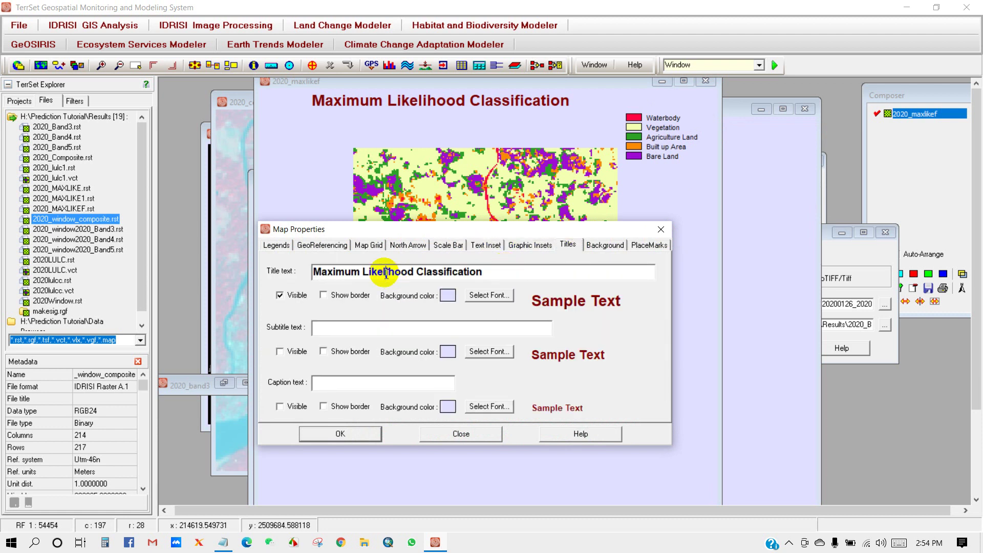
Set the map window background color to white and apply the map properties
{"action": "left_click", "coordinate": [598, 251]}
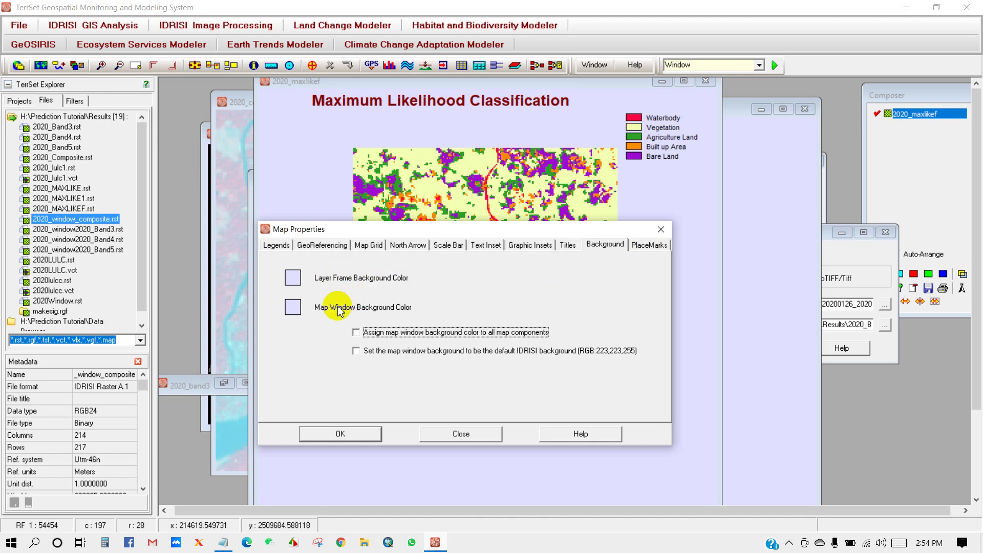
{"action": "left_click", "coordinate": [293, 309]}
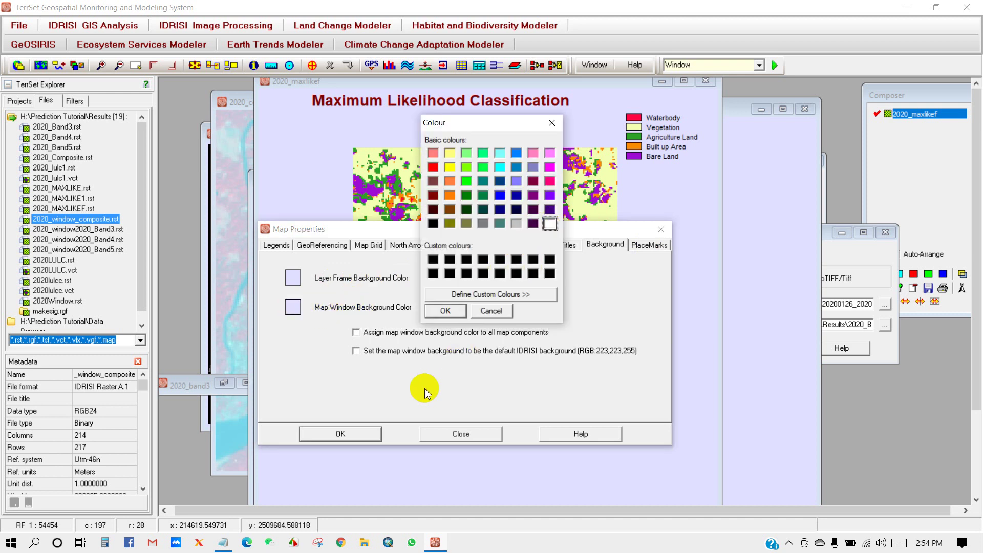
{"action": "left_click", "coordinate": [447, 311]}
{"action": "left_click", "coordinate": [353, 438]}
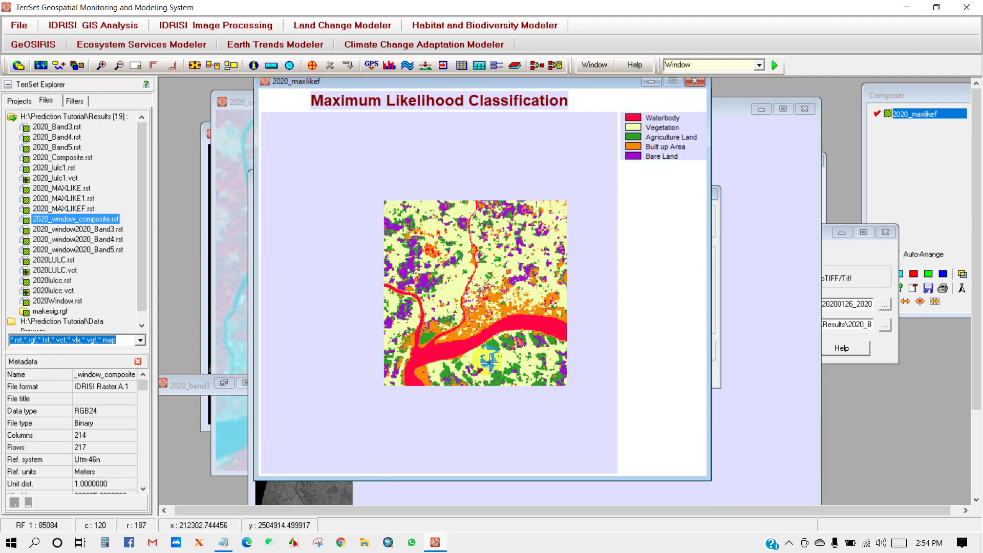
Reopen the classification map's properties and set the layer frame background color to white
{"action": "scroll", "coordinate": [489, 358], "scroll_direction": "down", "scroll_amount": 2}
{"action": "scroll", "coordinate": [440, 333], "scroll_direction": "up", "scroll_amount": 1}
{"action": "scroll", "coordinate": [450, 333], "scroll_direction": "up", "scroll_amount": 1}
{"action": "scroll", "coordinate": [467, 333], "scroll_direction": "down", "scroll_amount": 1}
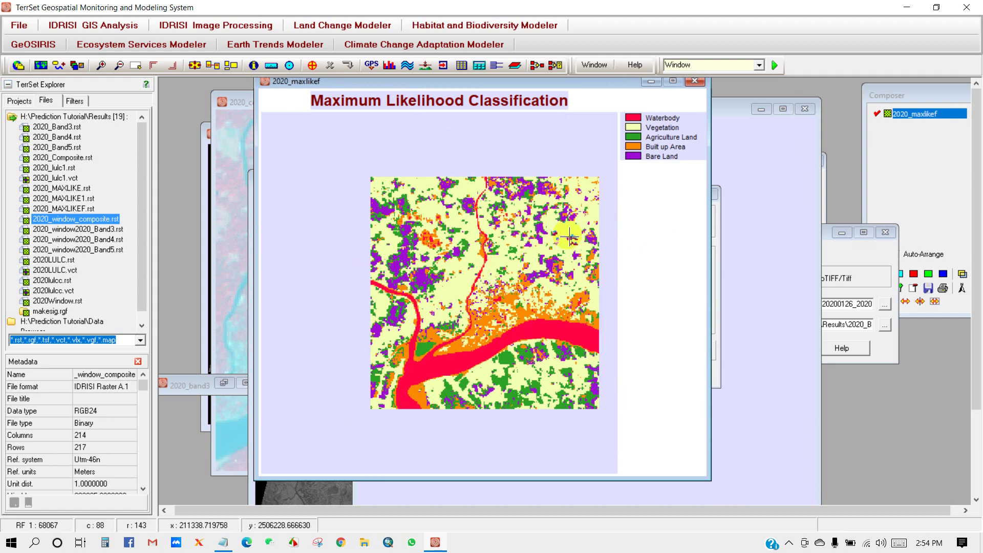
{"action": "right_click", "coordinate": [646, 134]}
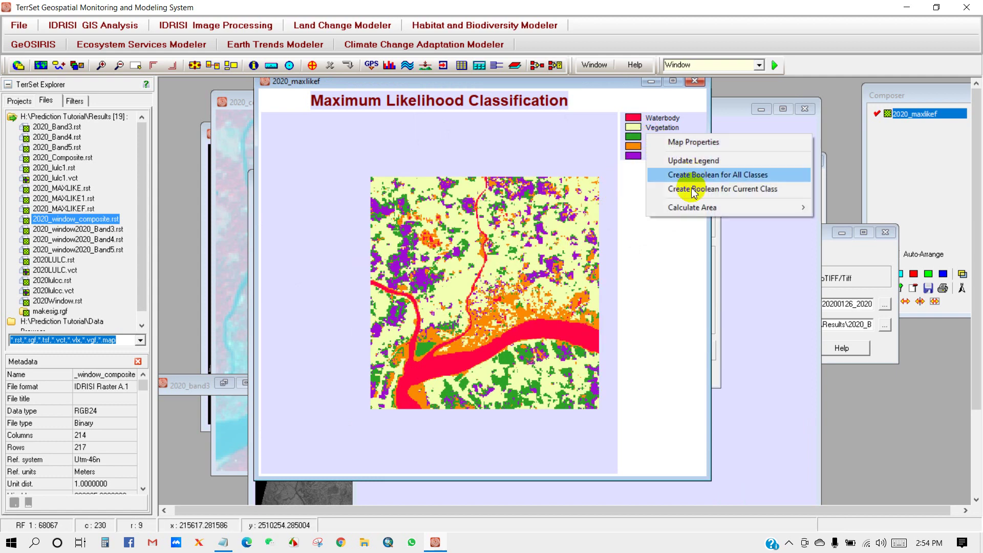
{"action": "left_click", "coordinate": [687, 142]}
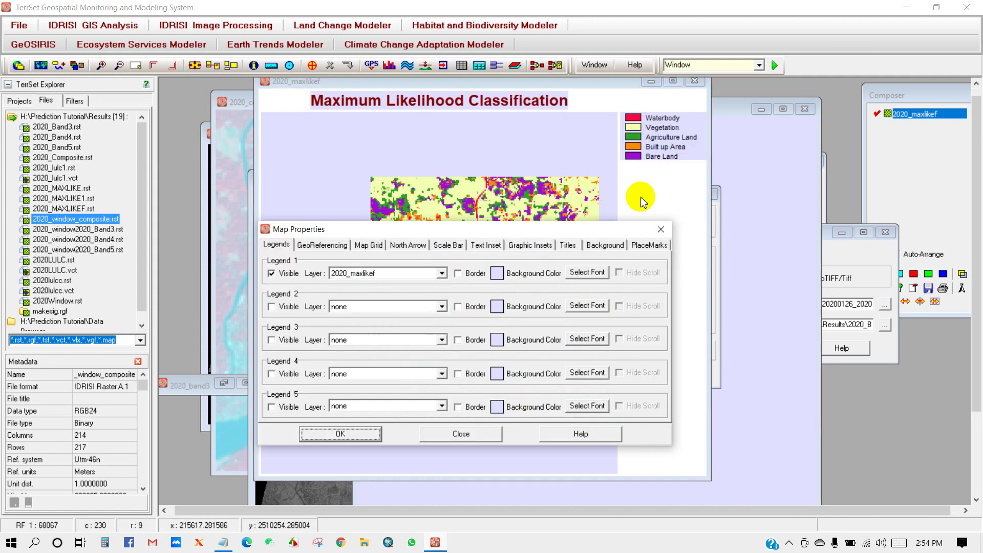
{"action": "left_click", "coordinate": [617, 246]}
{"action": "left_click", "coordinate": [293, 307]}
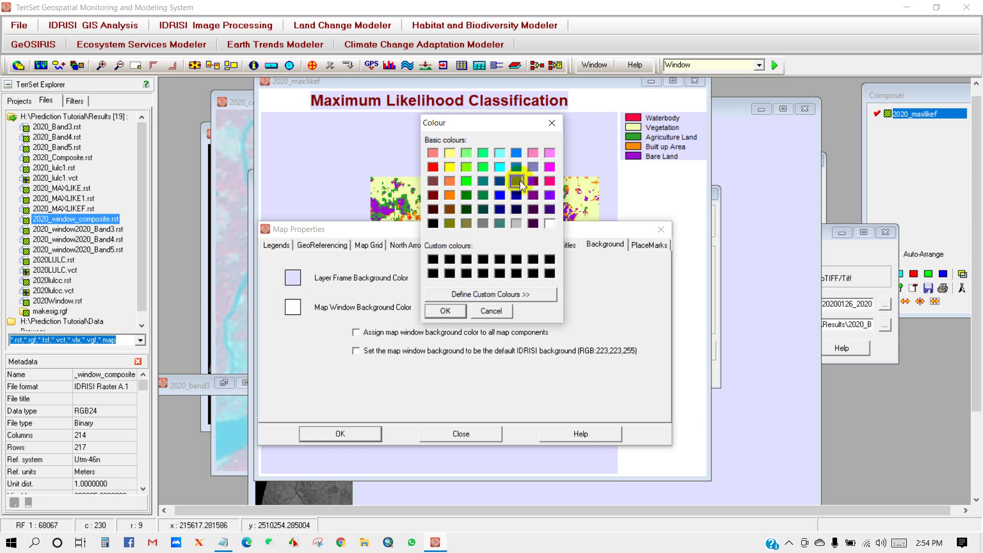
{"action": "key", "text": "Escape"}
{"action": "left_click", "coordinate": [293, 278]}
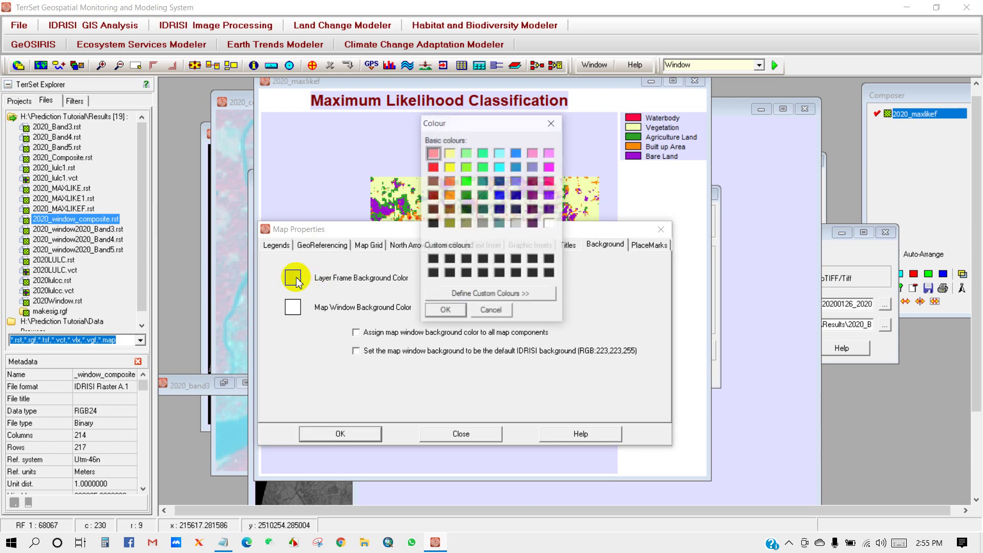
{"action": "left_click", "coordinate": [551, 223]}
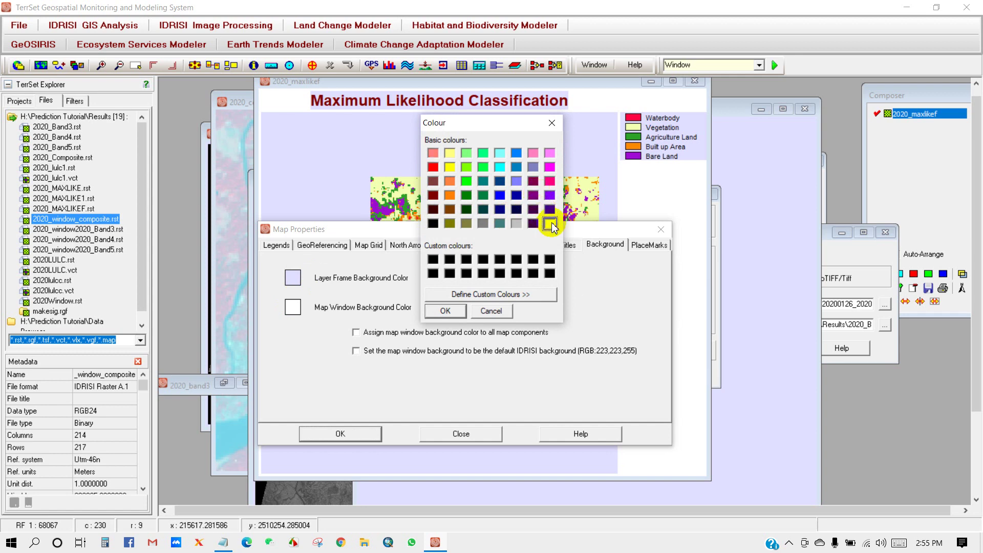
{"action": "left_click", "coordinate": [445, 311]}
{"action": "left_click", "coordinate": [341, 434]}
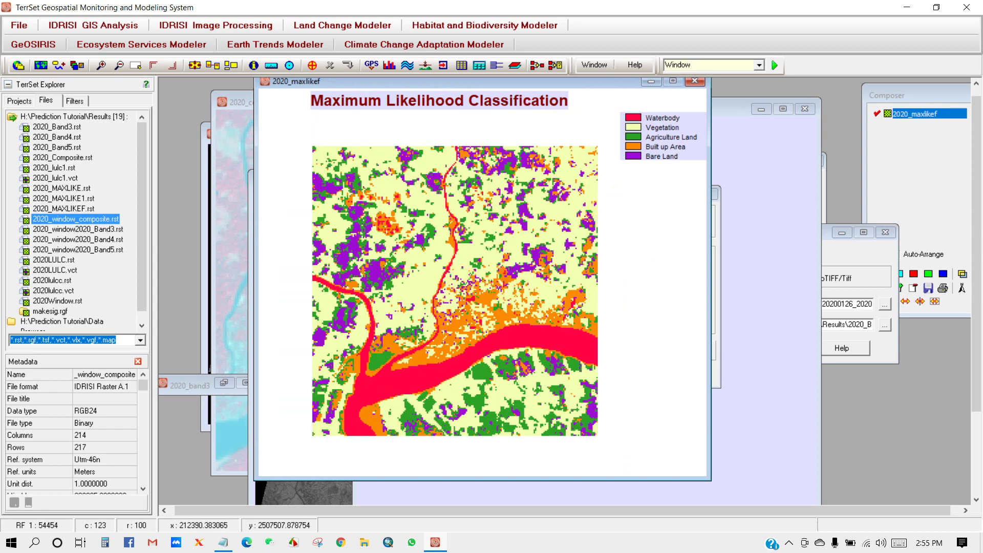
Change the map title to "Maximum Likelihood Classification 2020"
{"action": "right_click", "coordinate": [644, 148]}
{"action": "left_click", "coordinate": [679, 158]}
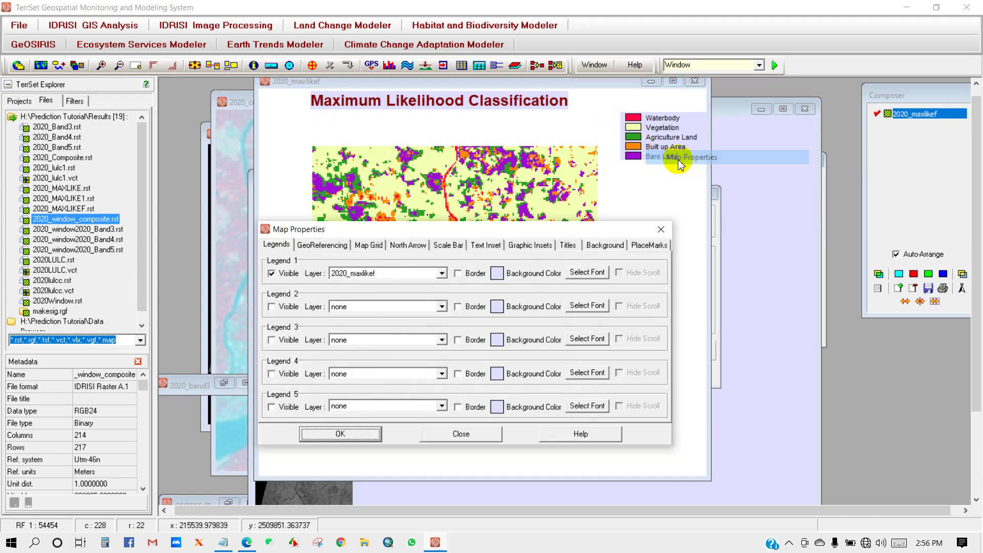
{"action": "left_click", "coordinate": [566, 246]}
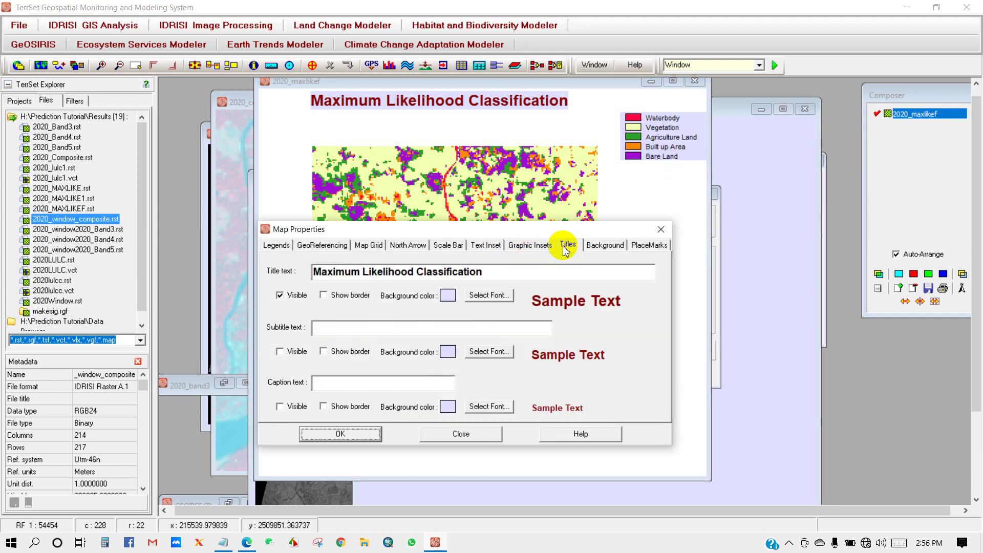
{"action": "left_click", "coordinate": [495, 272]}
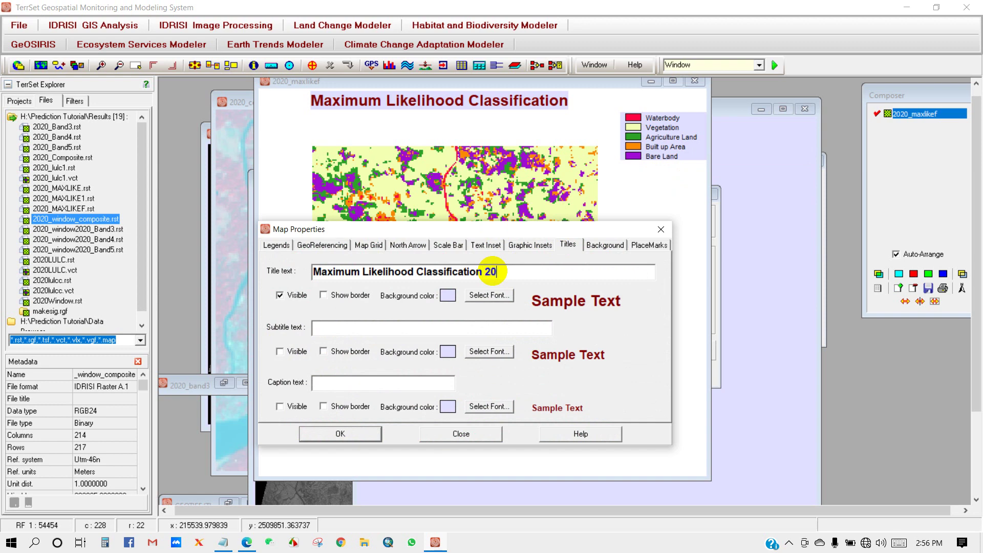
{"action": "type", "text": "2020"}
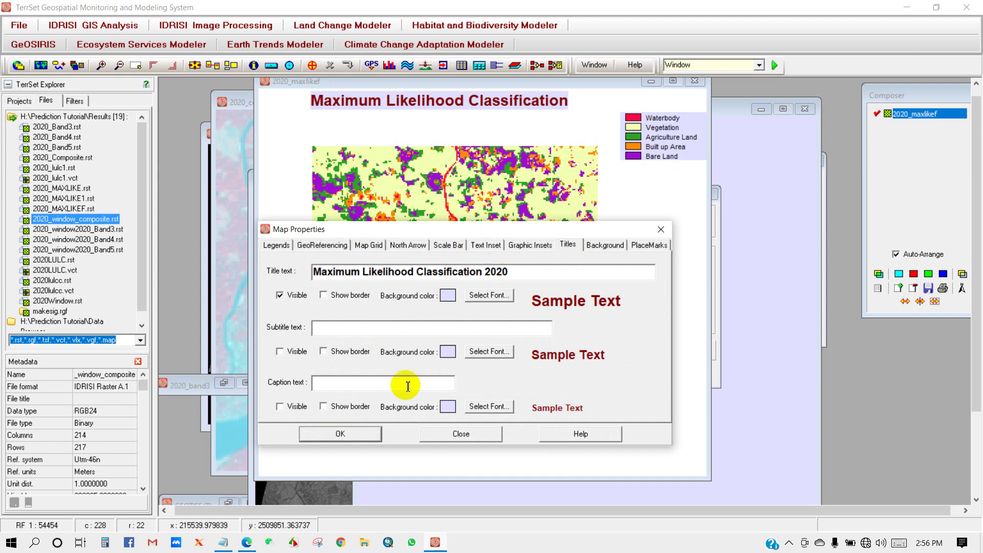
{"action": "left_click", "coordinate": [348, 433]}
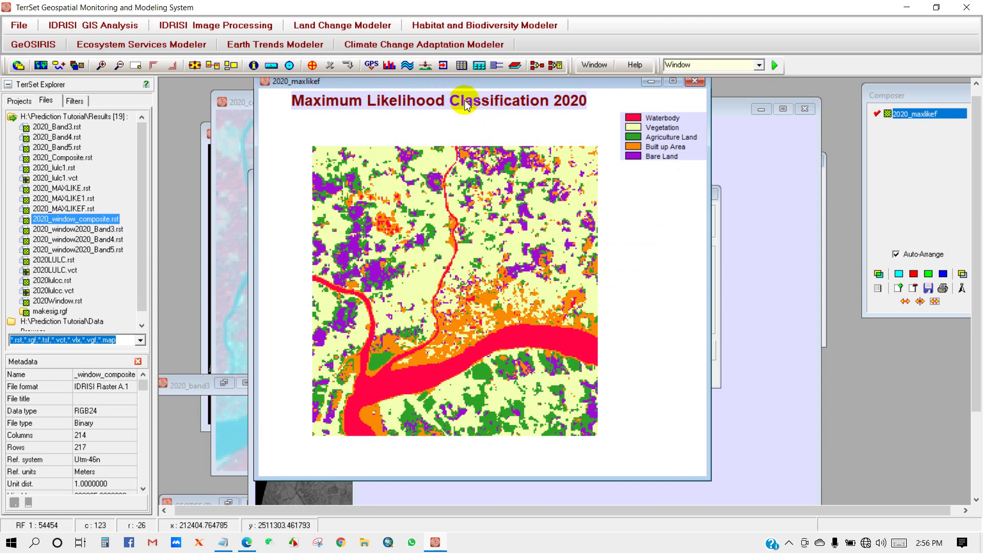
Isolate the Waterbody, Vegetation, Agriculture Land, Built up Area and Bare Land classes on the map one after another
{"action": "left_click", "coordinate": [634, 119]}
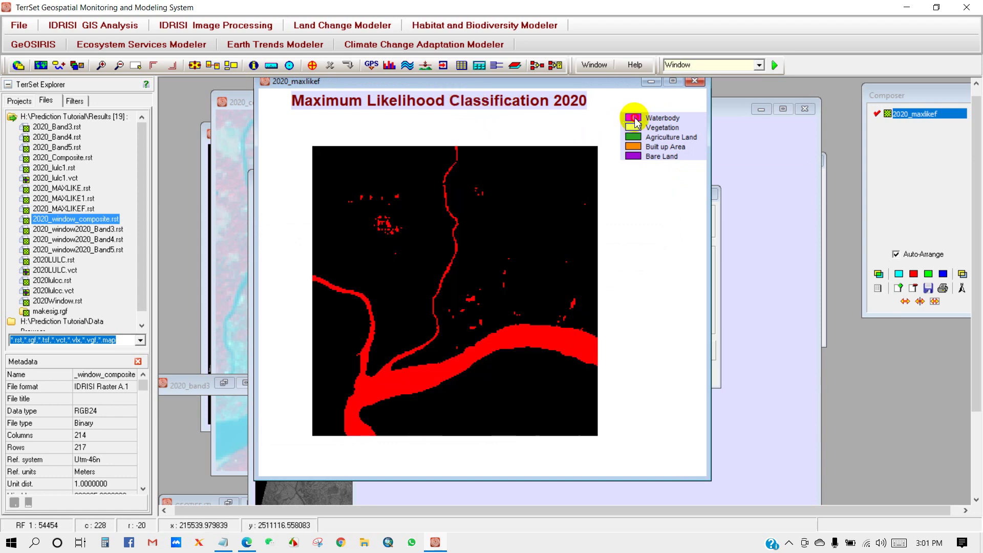
{"action": "left_click", "coordinate": [635, 129]}
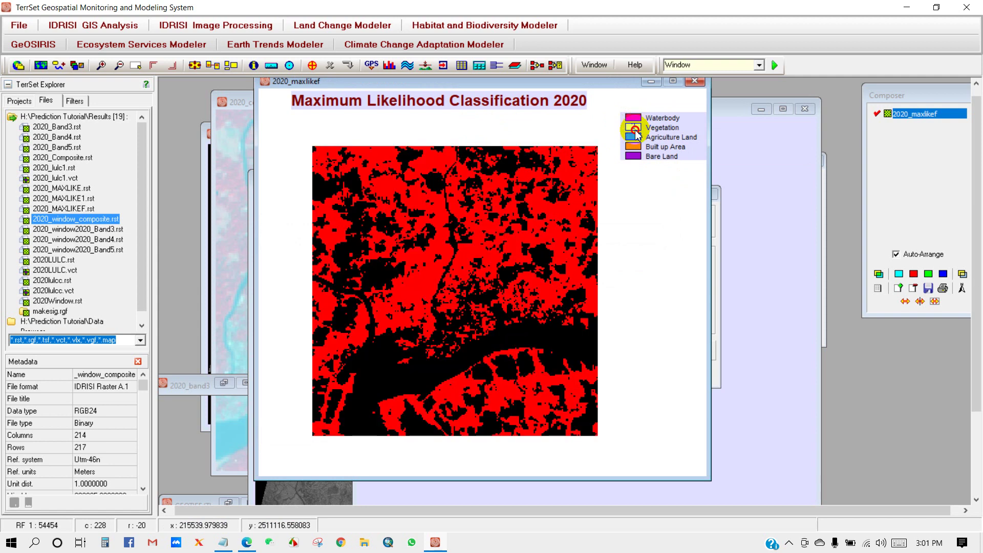
{"action": "left_click", "coordinate": [634, 139]}
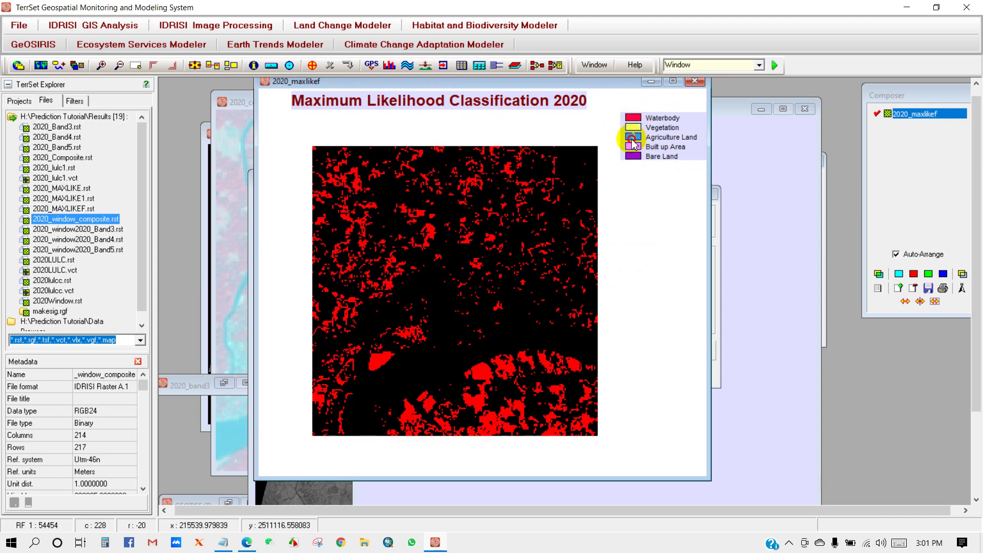
{"action": "left_click", "coordinate": [635, 147]}
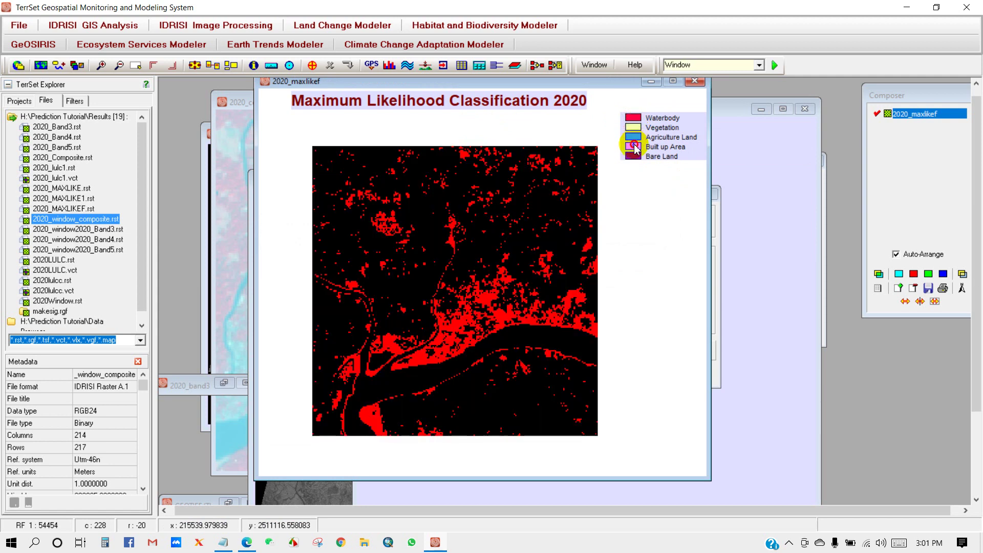
{"action": "left_click", "coordinate": [634, 156]}
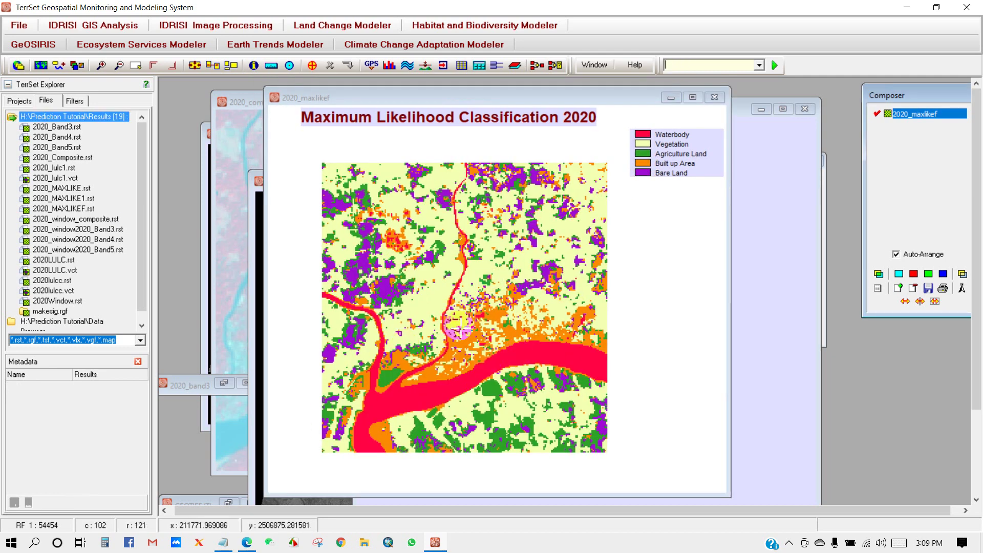
Start Symbol Workshop and create a new palette file named 2020_lulc1
{"action": "left_click", "coordinate": [680, 65]}
{"action": "left_click", "coordinate": [724, 64]}
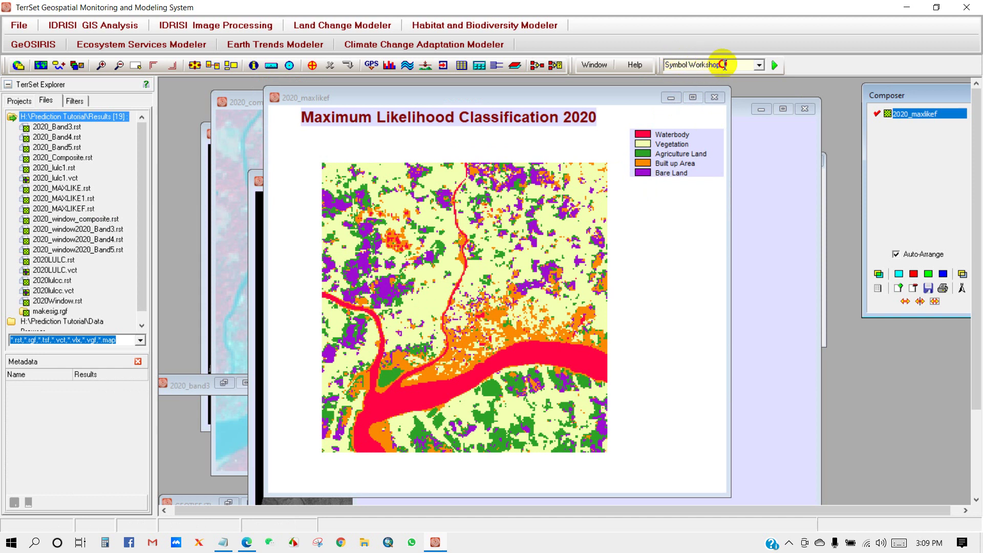
{"action": "key", "text": "Return"}
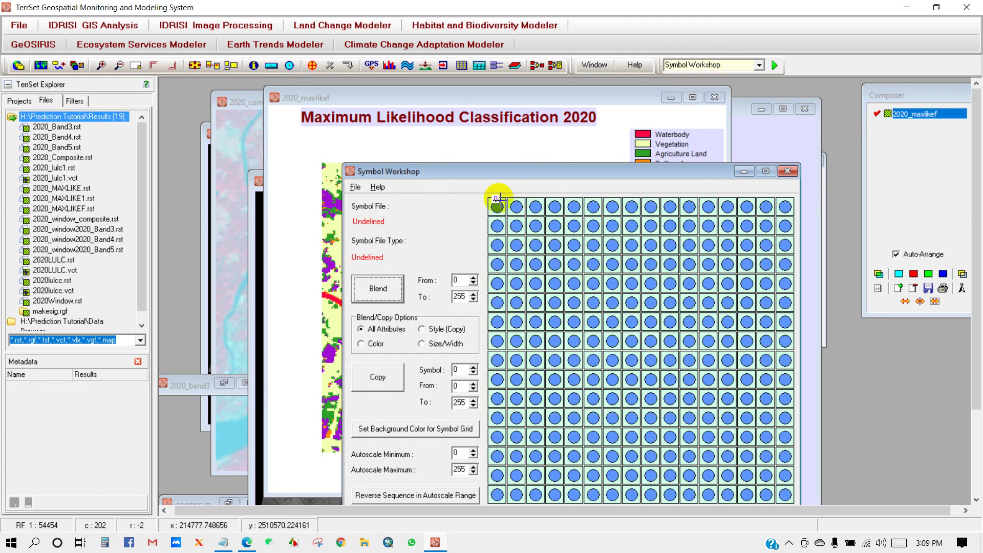
{"action": "left_click_drag", "start_coordinate": [483, 172], "coordinate": [472, 95]}
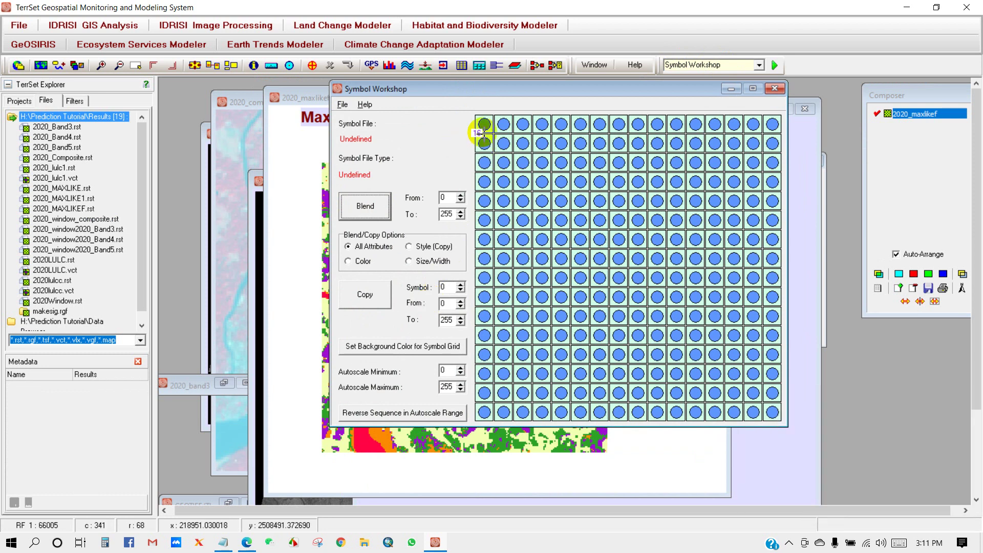
{"action": "left_click", "coordinate": [485, 124]}
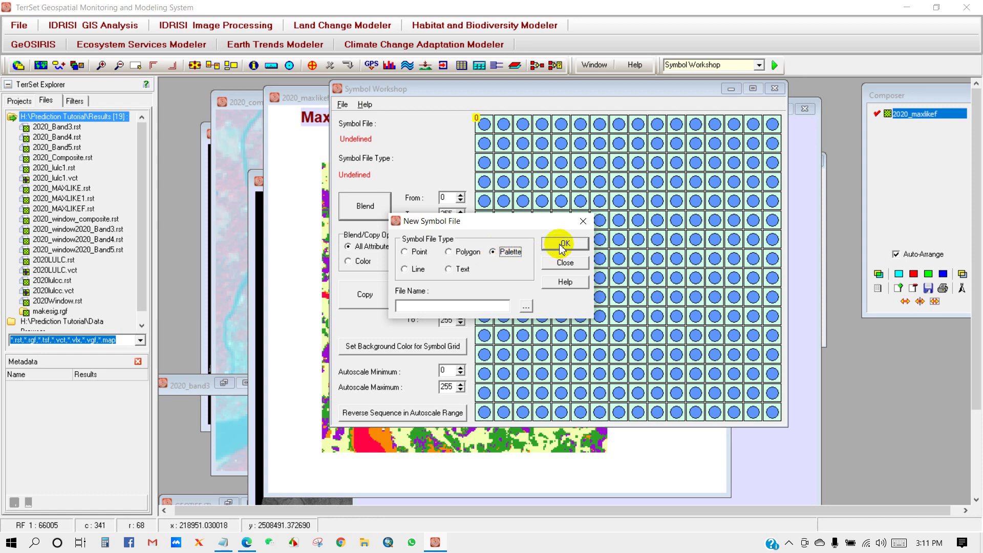
{"action": "left_click", "coordinate": [444, 307]}
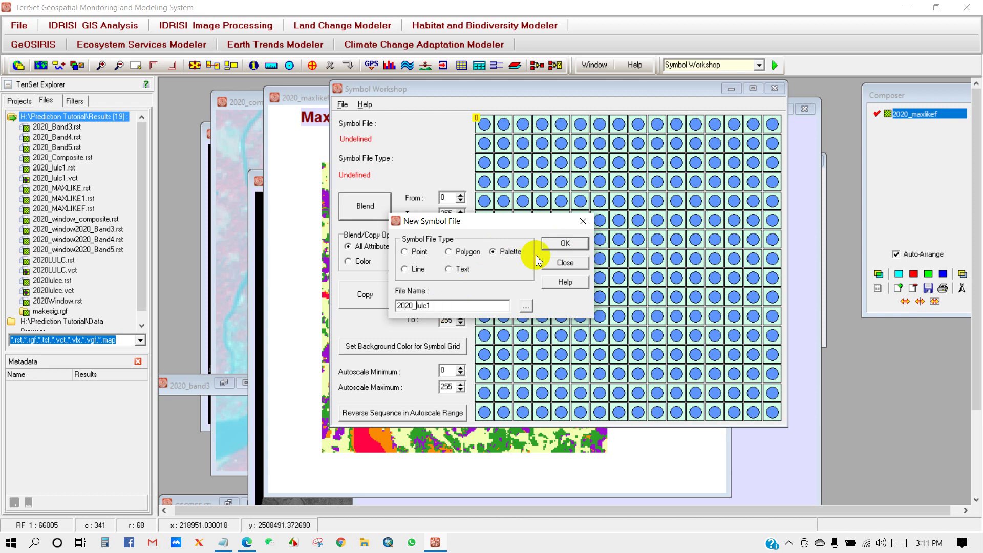
{"action": "left_click", "coordinate": [555, 245]}
{"action": "left_click", "coordinate": [555, 244]}
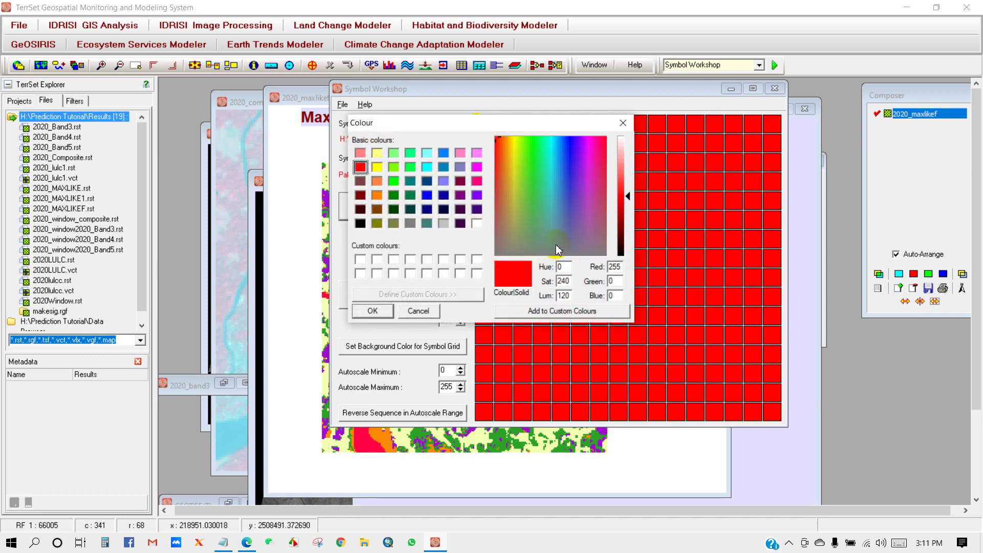
Check the class numbers in the Notepad list and set palette cell 0 to blue (RGB 0, 128, 255)
{"action": "left_click_drag", "start_coordinate": [444, 123], "coordinate": [470, 231]}
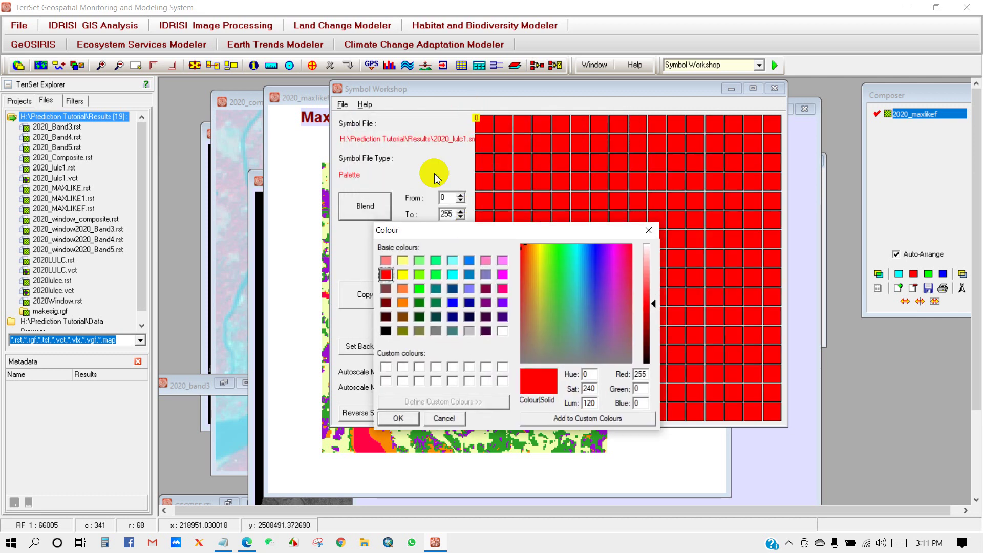
{"action": "left_click", "coordinate": [227, 542]}
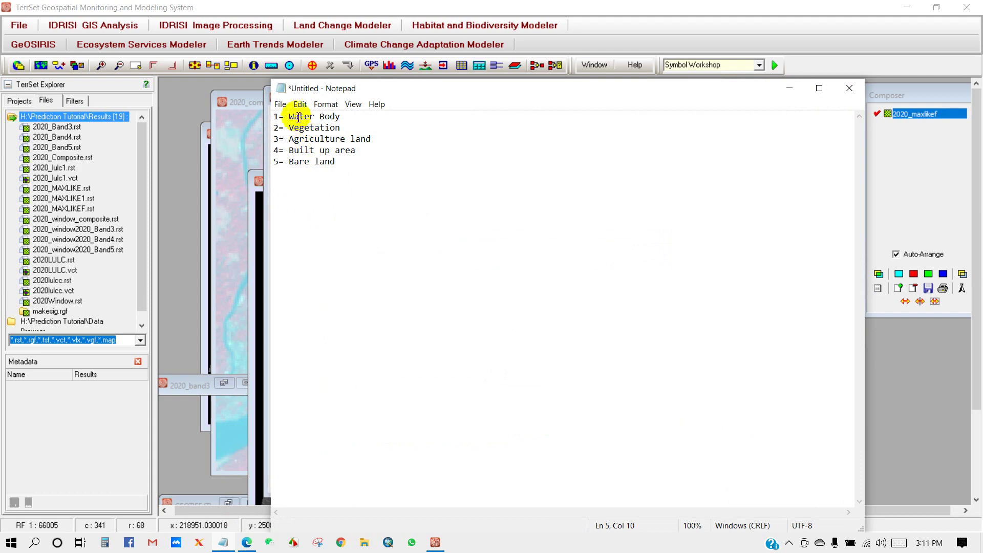
{"action": "left_click", "coordinate": [790, 88]}
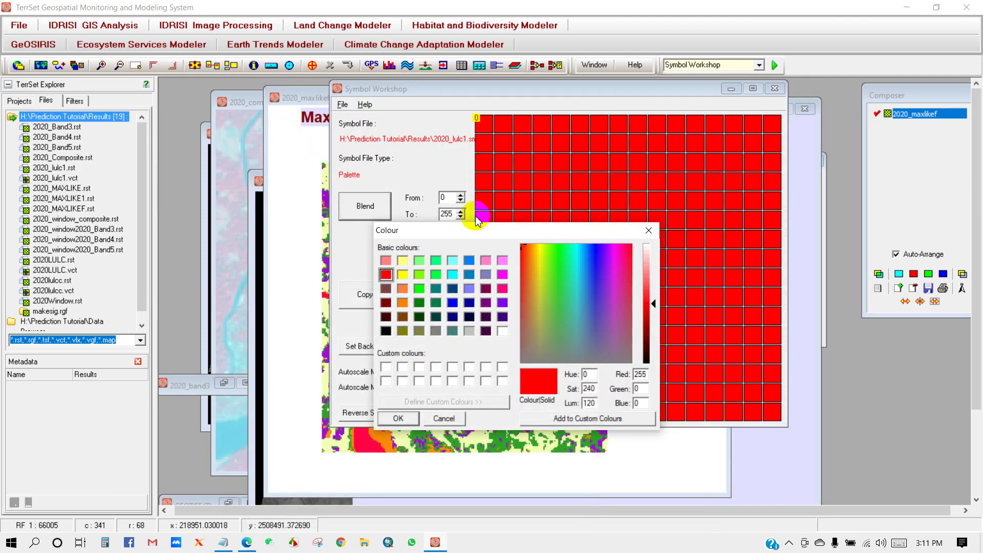
{"action": "left_click", "coordinate": [471, 261]}
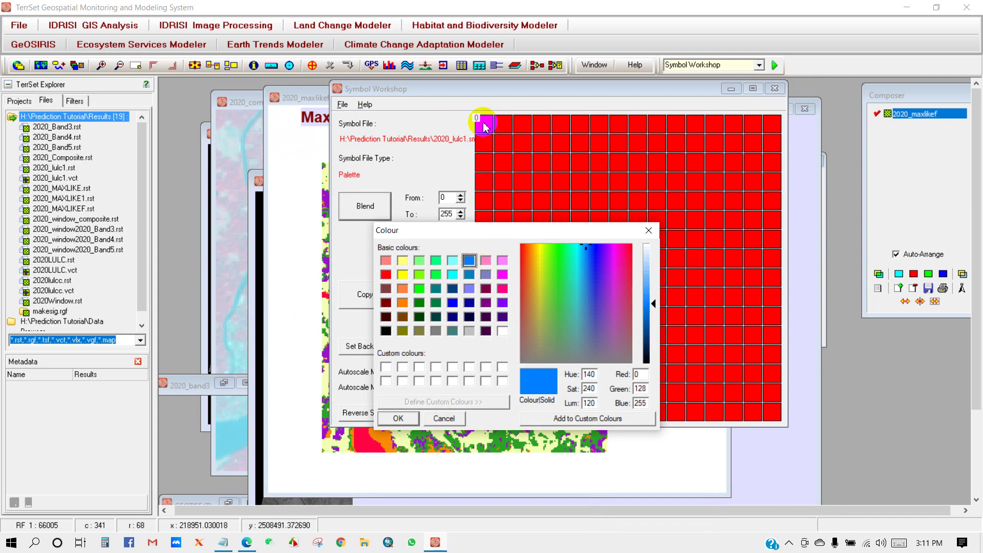
{"action": "left_click", "coordinate": [398, 418]}
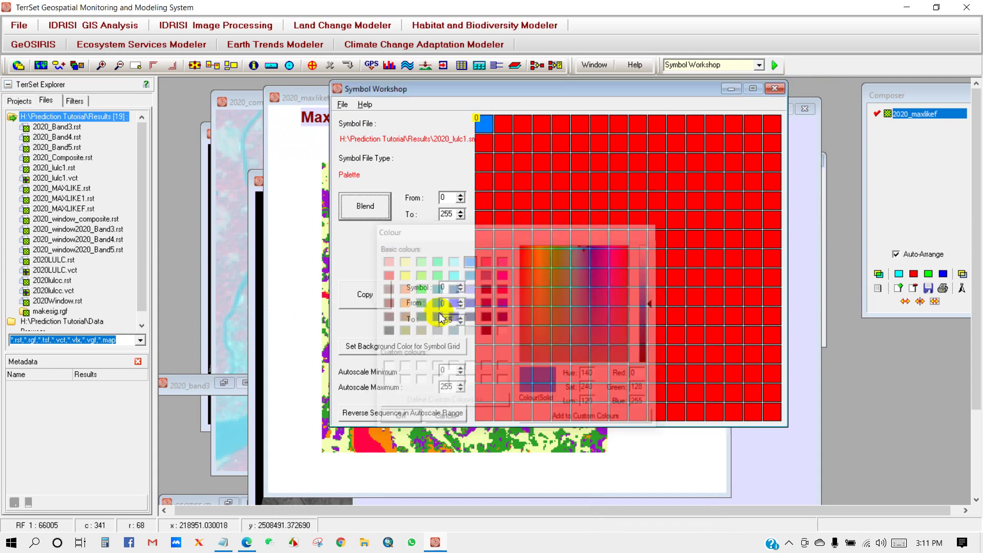
Set palette cell 1 to a medium green (RGB 60, 196, 80)
{"action": "left_click", "coordinate": [507, 128]}
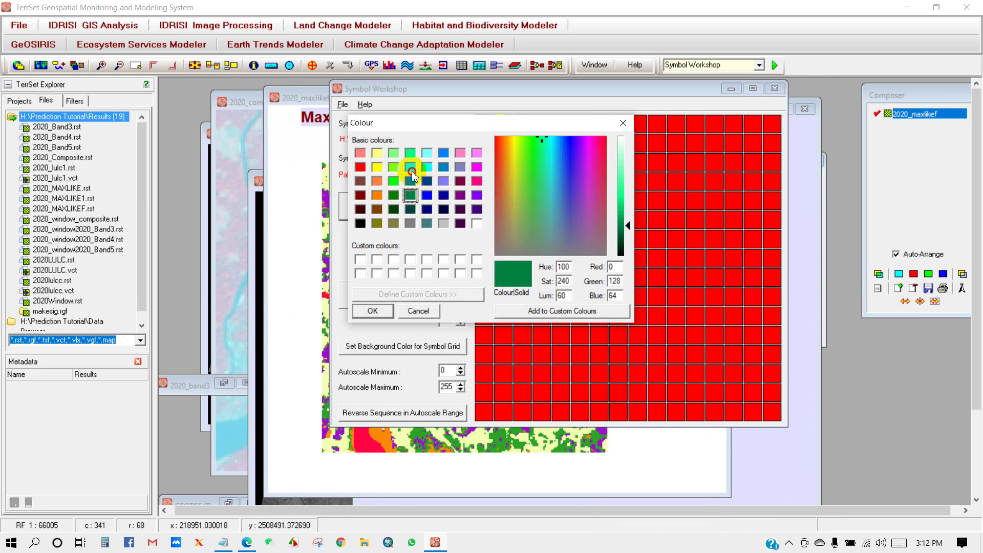
{"action": "left_click", "coordinate": [411, 171]}
{"action": "left_click", "coordinate": [536, 156]}
{"action": "left_click_drag", "start_coordinate": [535, 173], "coordinate": [535, 189]}
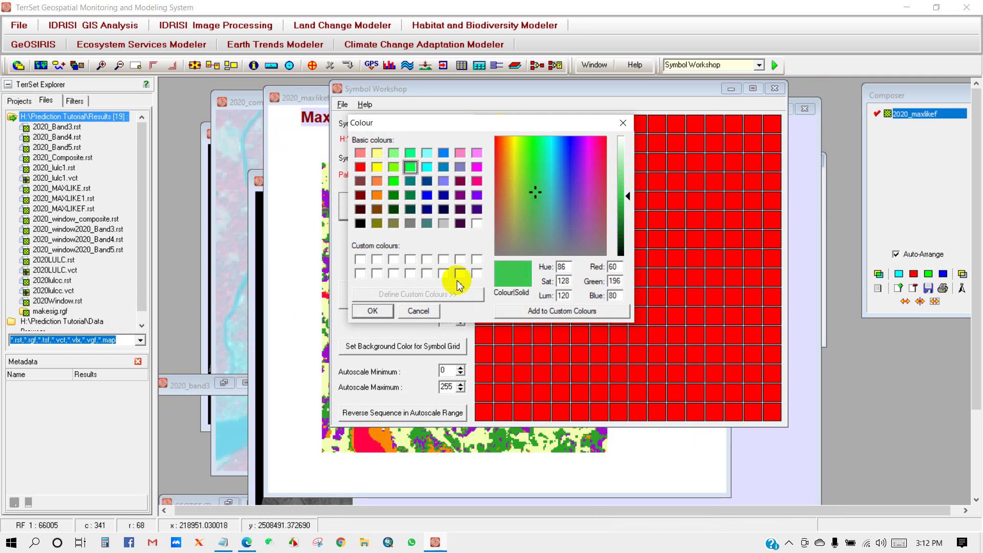
{"action": "left_click", "coordinate": [373, 311]}
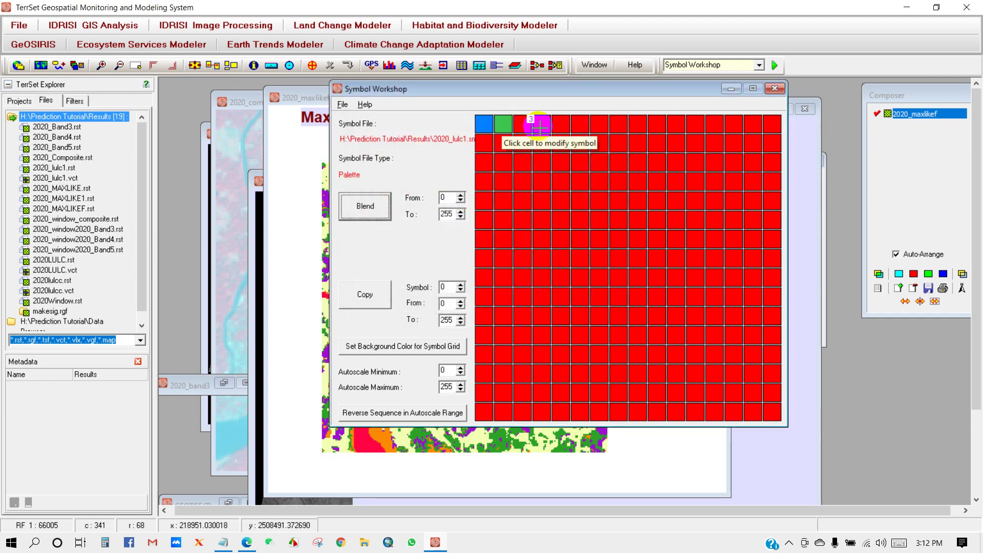
Set palette cell 2 to bright green (RGB 0, 255, 0)
{"action": "left_click", "coordinate": [523, 126]}
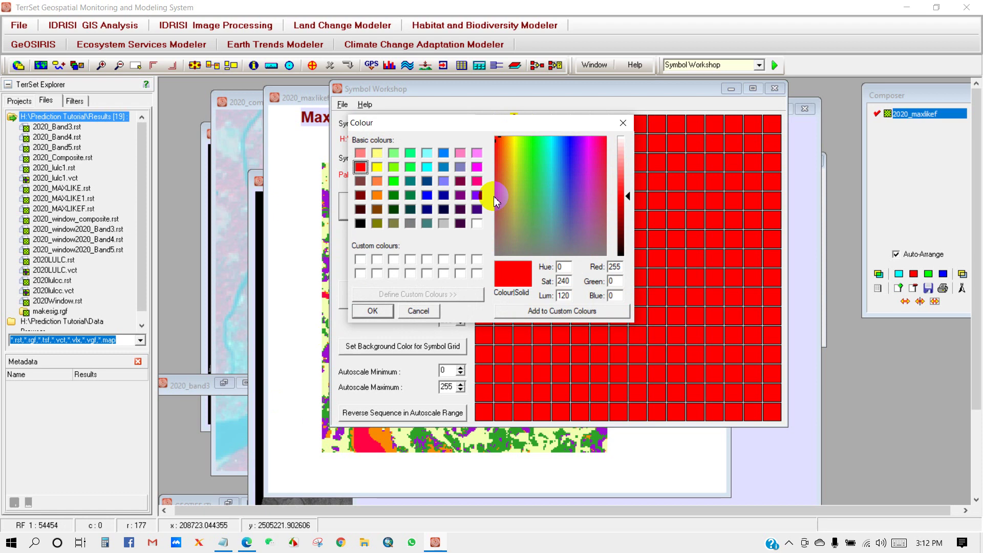
{"action": "left_click", "coordinate": [394, 182]}
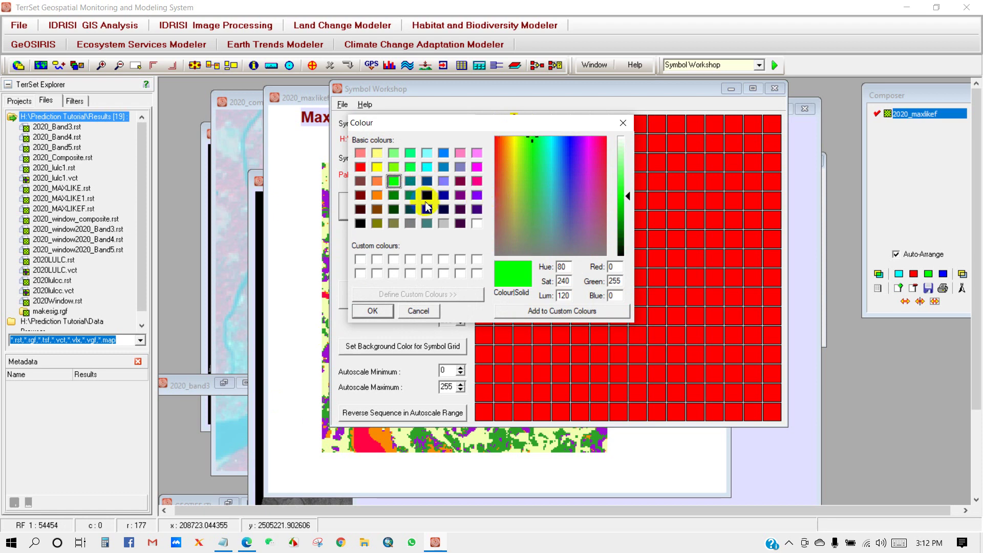
{"action": "left_click", "coordinate": [372, 311]}
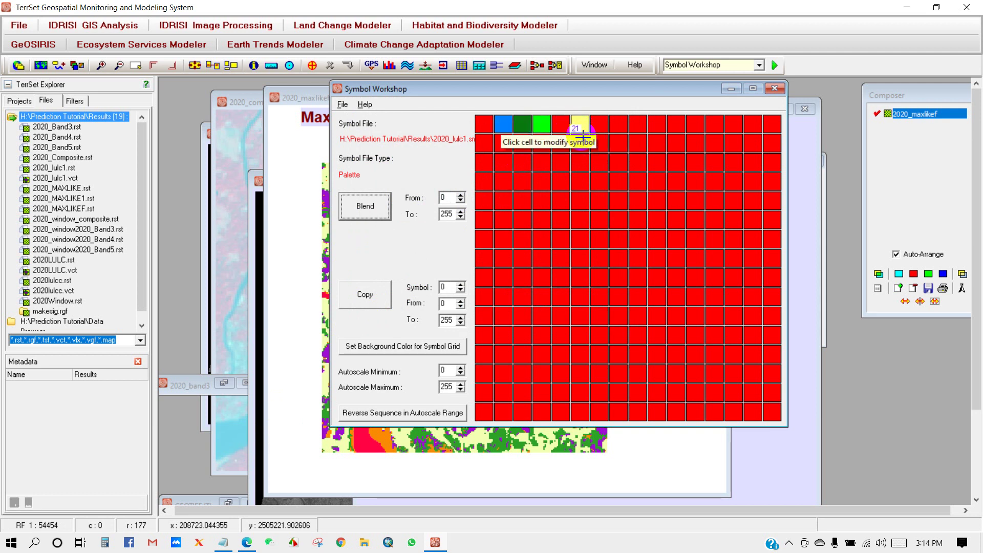
Save the palette changes and apply the 2020_lulc1 palette to the 2020_MAXLIKEF layer
{"action": "left_click", "coordinate": [775, 88]}
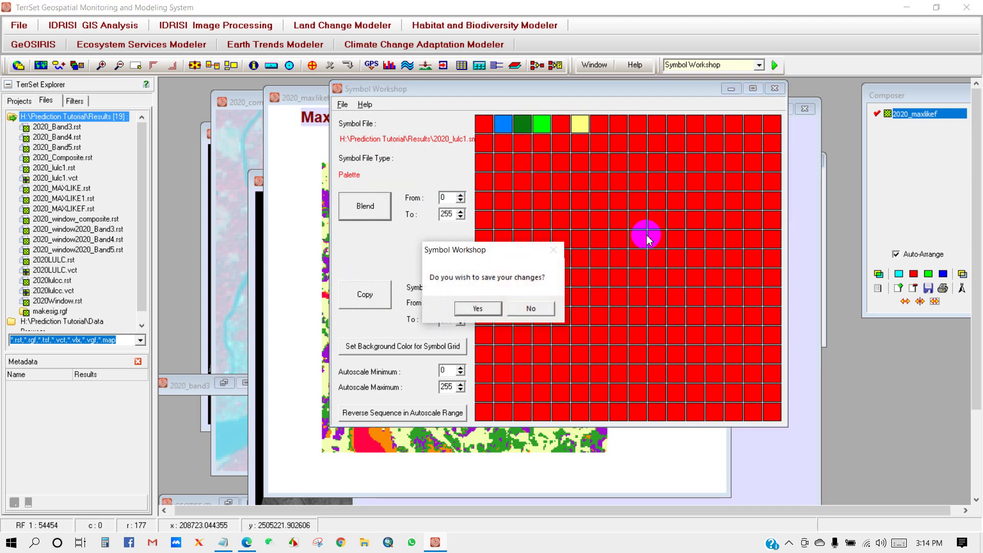
{"action": "left_click", "coordinate": [473, 309]}
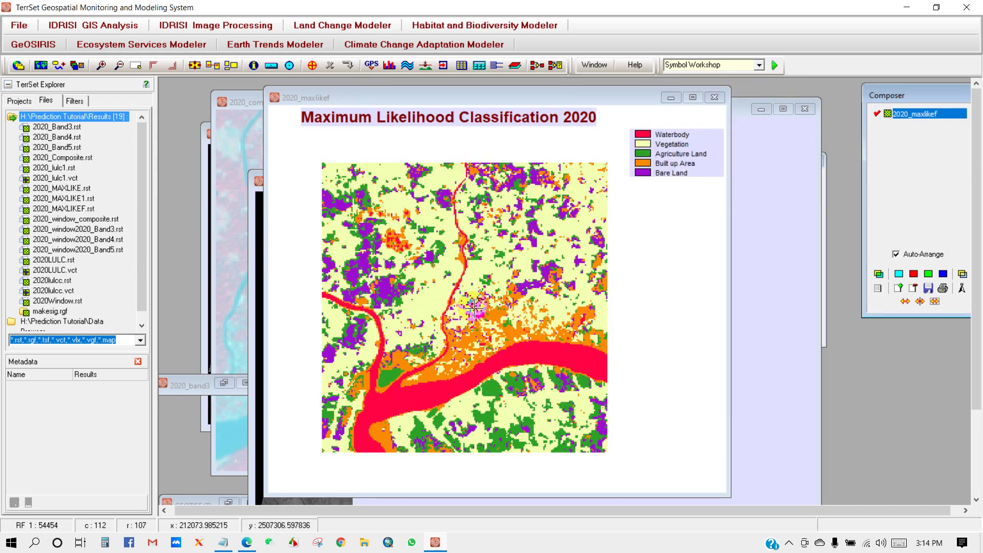
{"action": "left_click", "coordinate": [878, 290]}
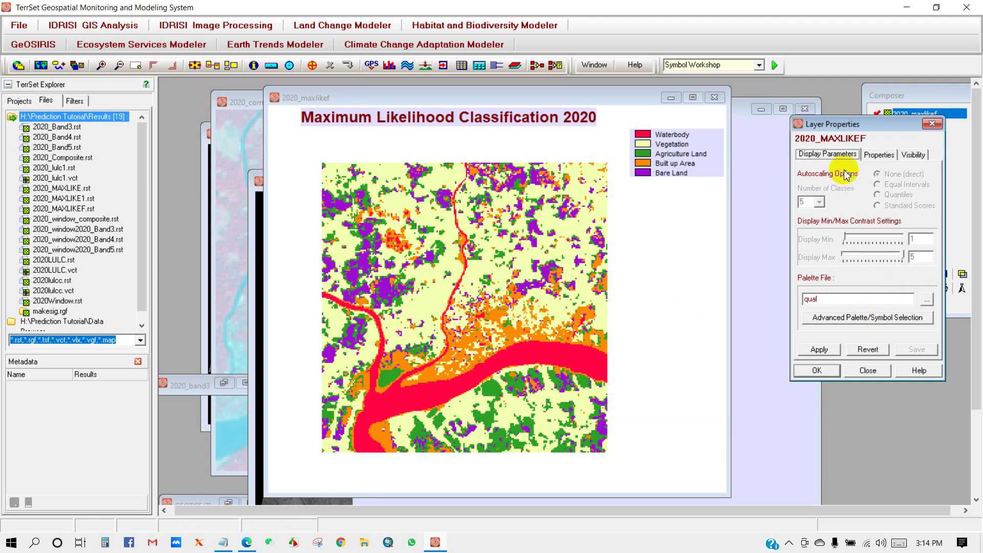
{"action": "left_click_drag", "start_coordinate": [840, 125], "coordinate": [680, 130]}
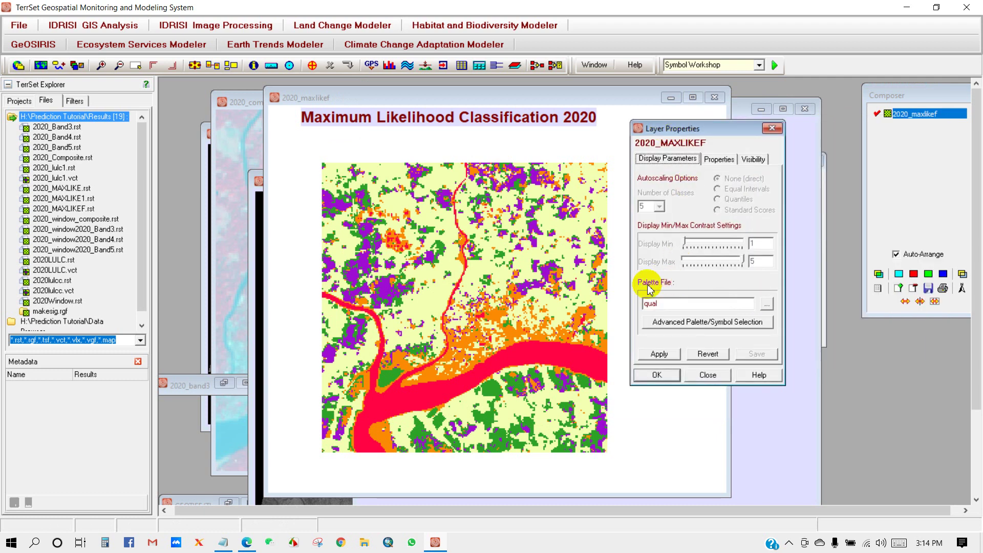
{"action": "left_click", "coordinate": [767, 305]}
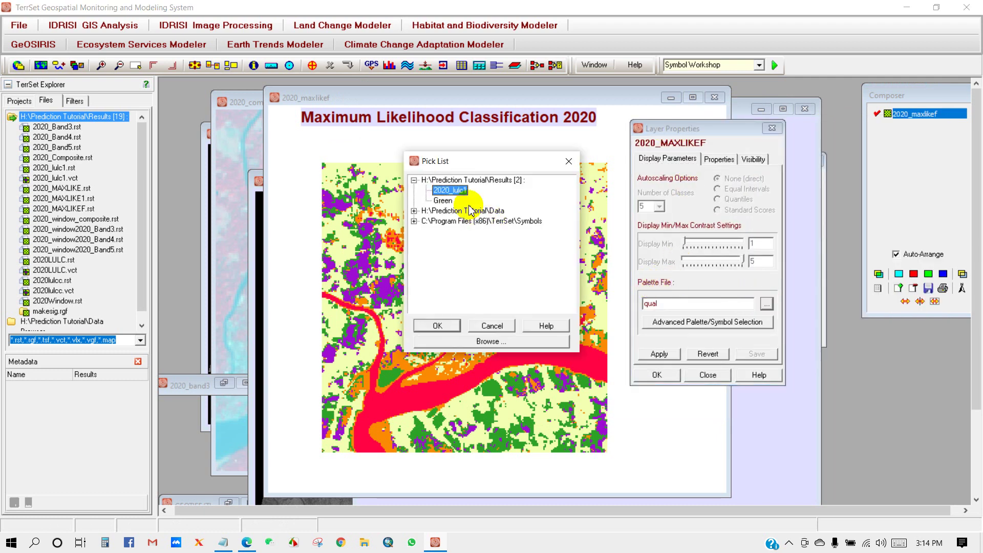
{"action": "left_click", "coordinate": [438, 326]}
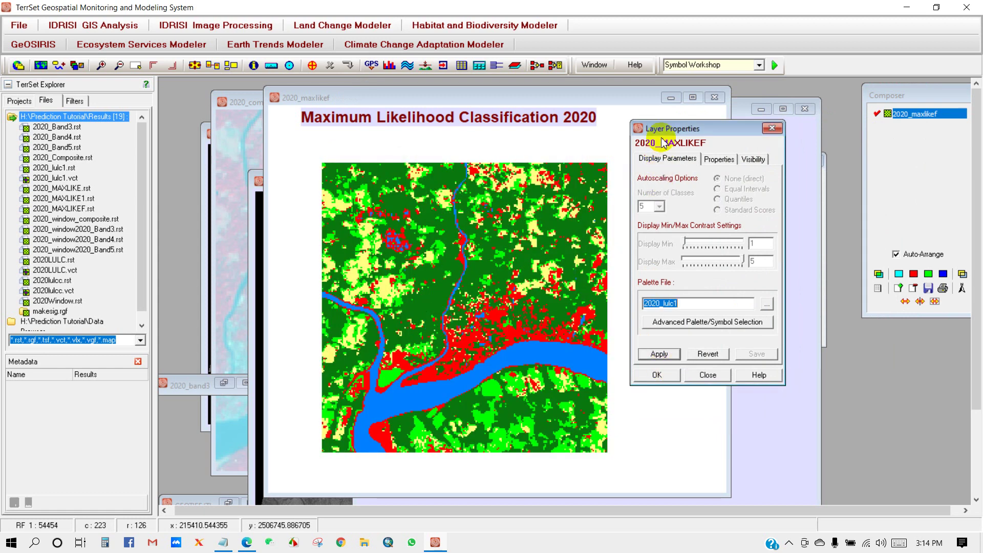
{"action": "left_click_drag", "start_coordinate": [664, 132], "coordinate": [732, 124]}
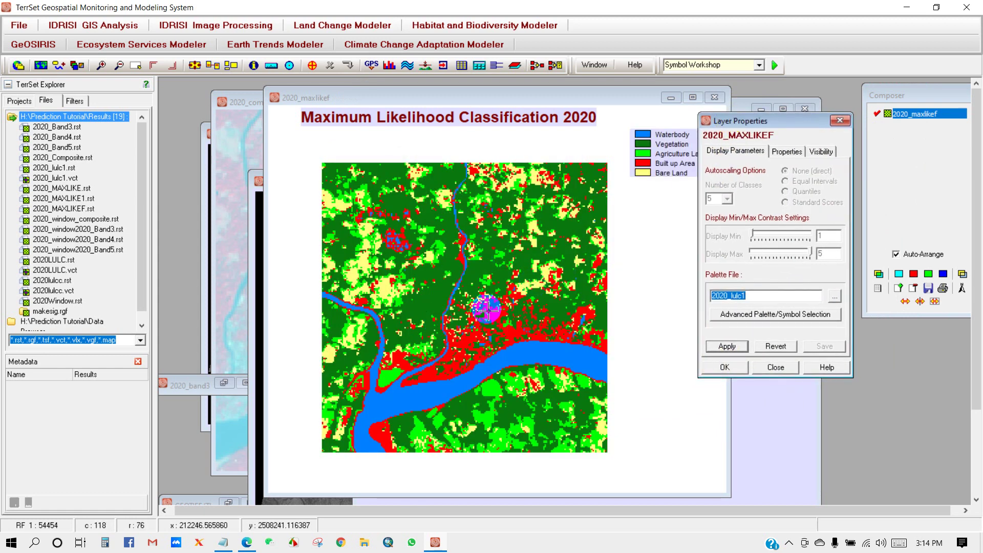
{"action": "mouse_move", "coordinate": [452, 307]}
{"action": "left_mouse_down"}
{"action": "mouse_move", "coordinate": [453, 292]}
{"action": "mouse_move", "coordinate": [462, 295]}
{"action": "left_mouse_up"}
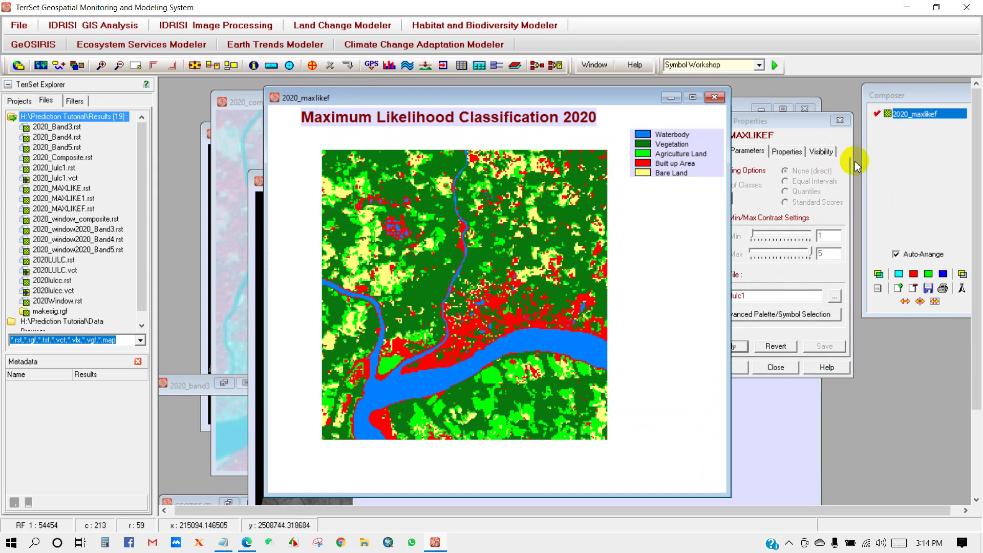
{"action": "left_click", "coordinate": [841, 122]}
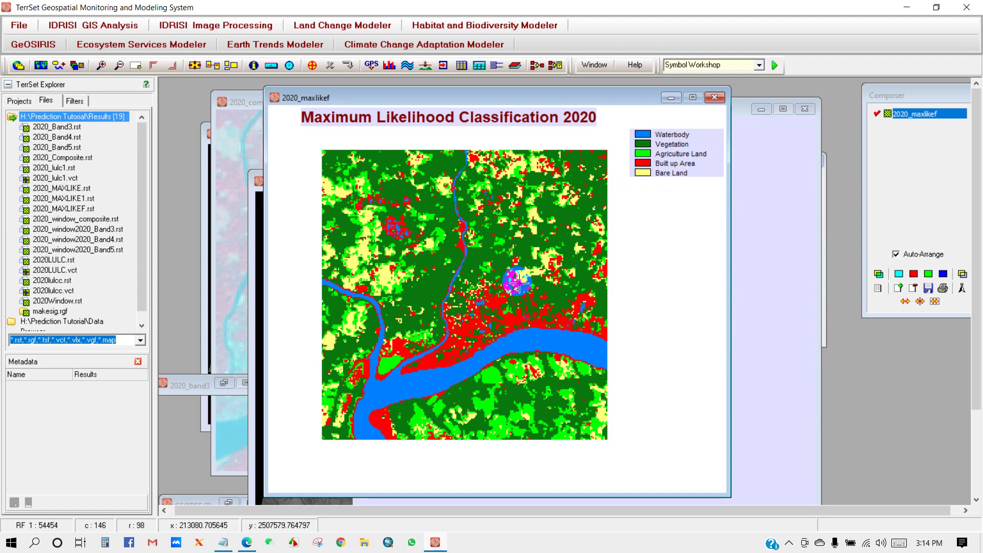
{"action": "left_click_drag", "start_coordinate": [462, 310], "coordinate": [472, 325]}
{"action": "scroll", "coordinate": [472, 323], "scroll_direction": "up", "scroll_amount": 1}
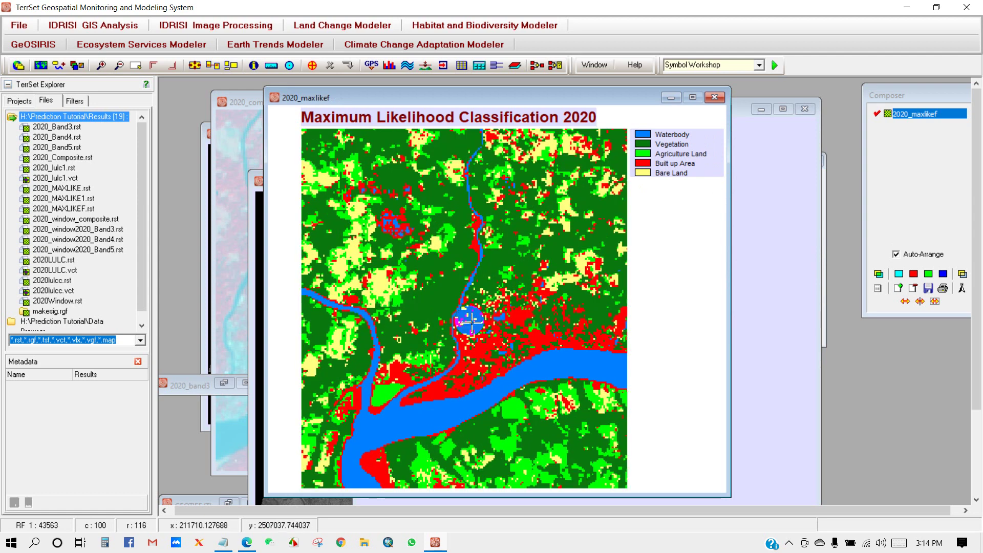
{"action": "scroll", "coordinate": [471, 322], "scroll_direction": "down", "scroll_amount": 1}
{"action": "scroll", "coordinate": [472, 322], "scroll_direction": "up", "scroll_amount": 1}
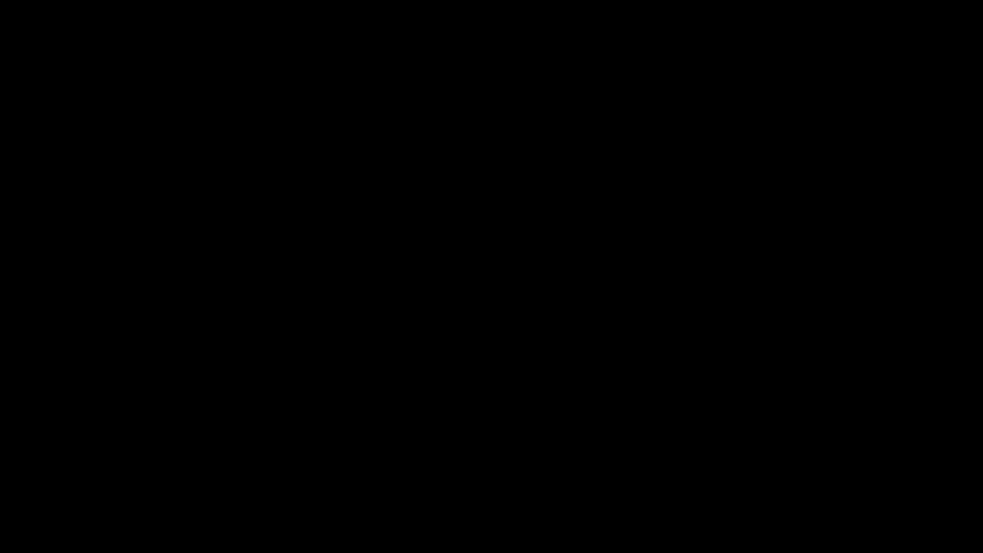